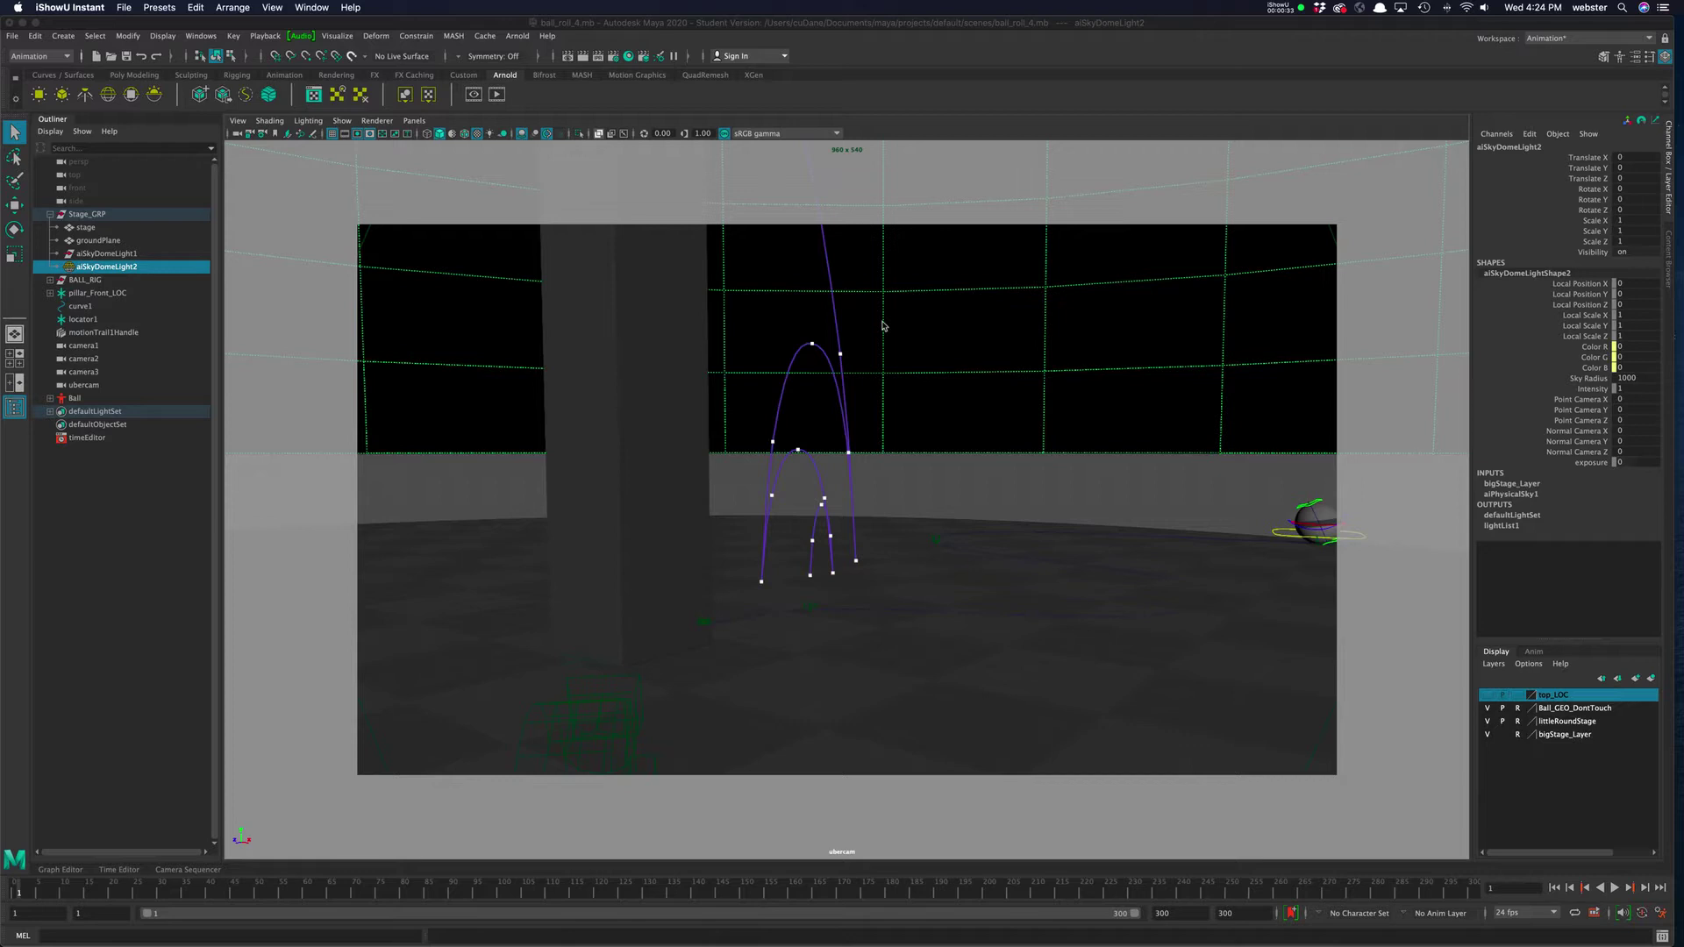
Play the ball-bounce animation, stop at frame 196, and scrub back to an earlier frame.
left_click(1564, 887)
left_click(1615, 887)
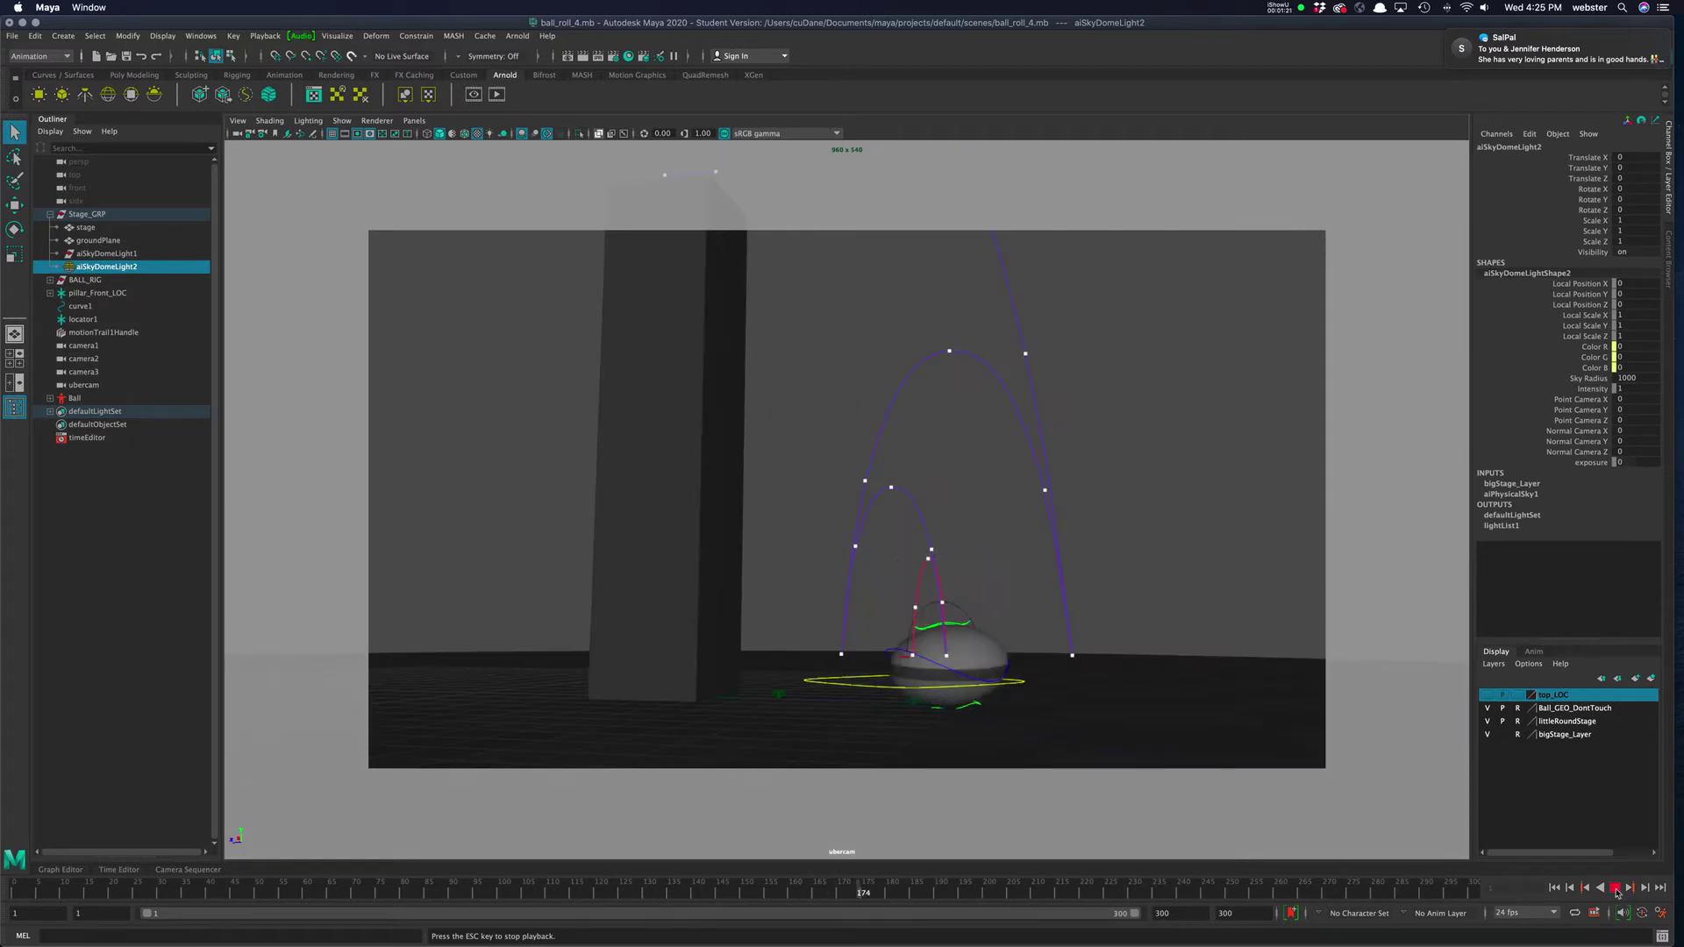
left_click(1616, 889)
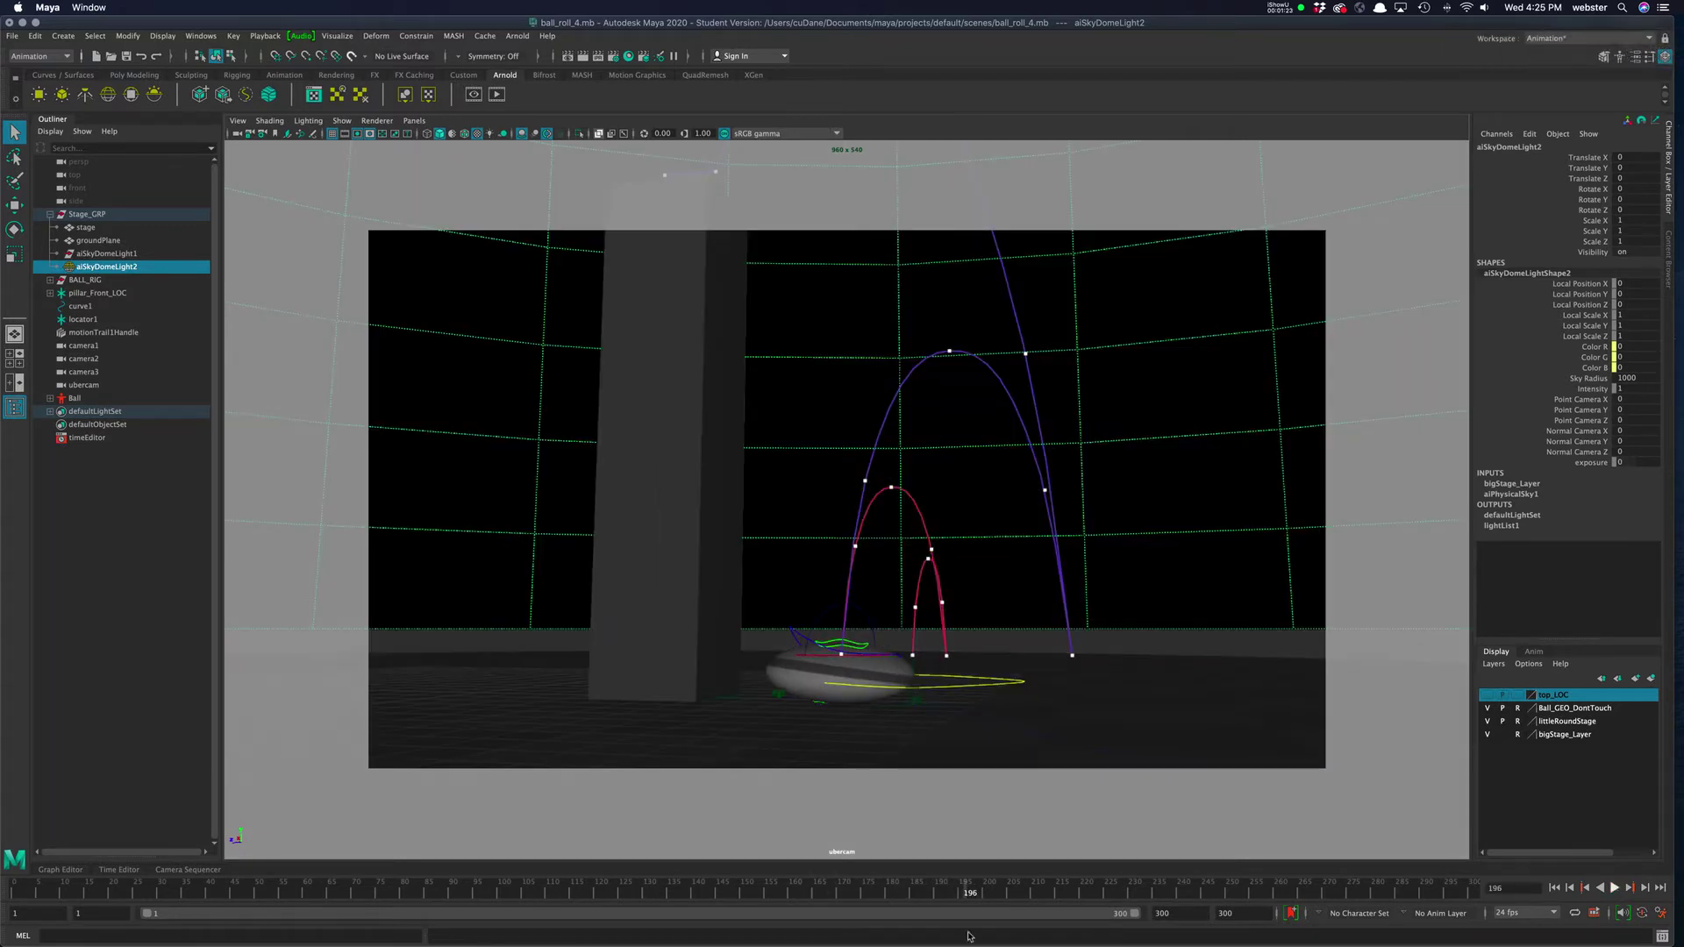
left_click_drag(979, 892, 1030, 914)
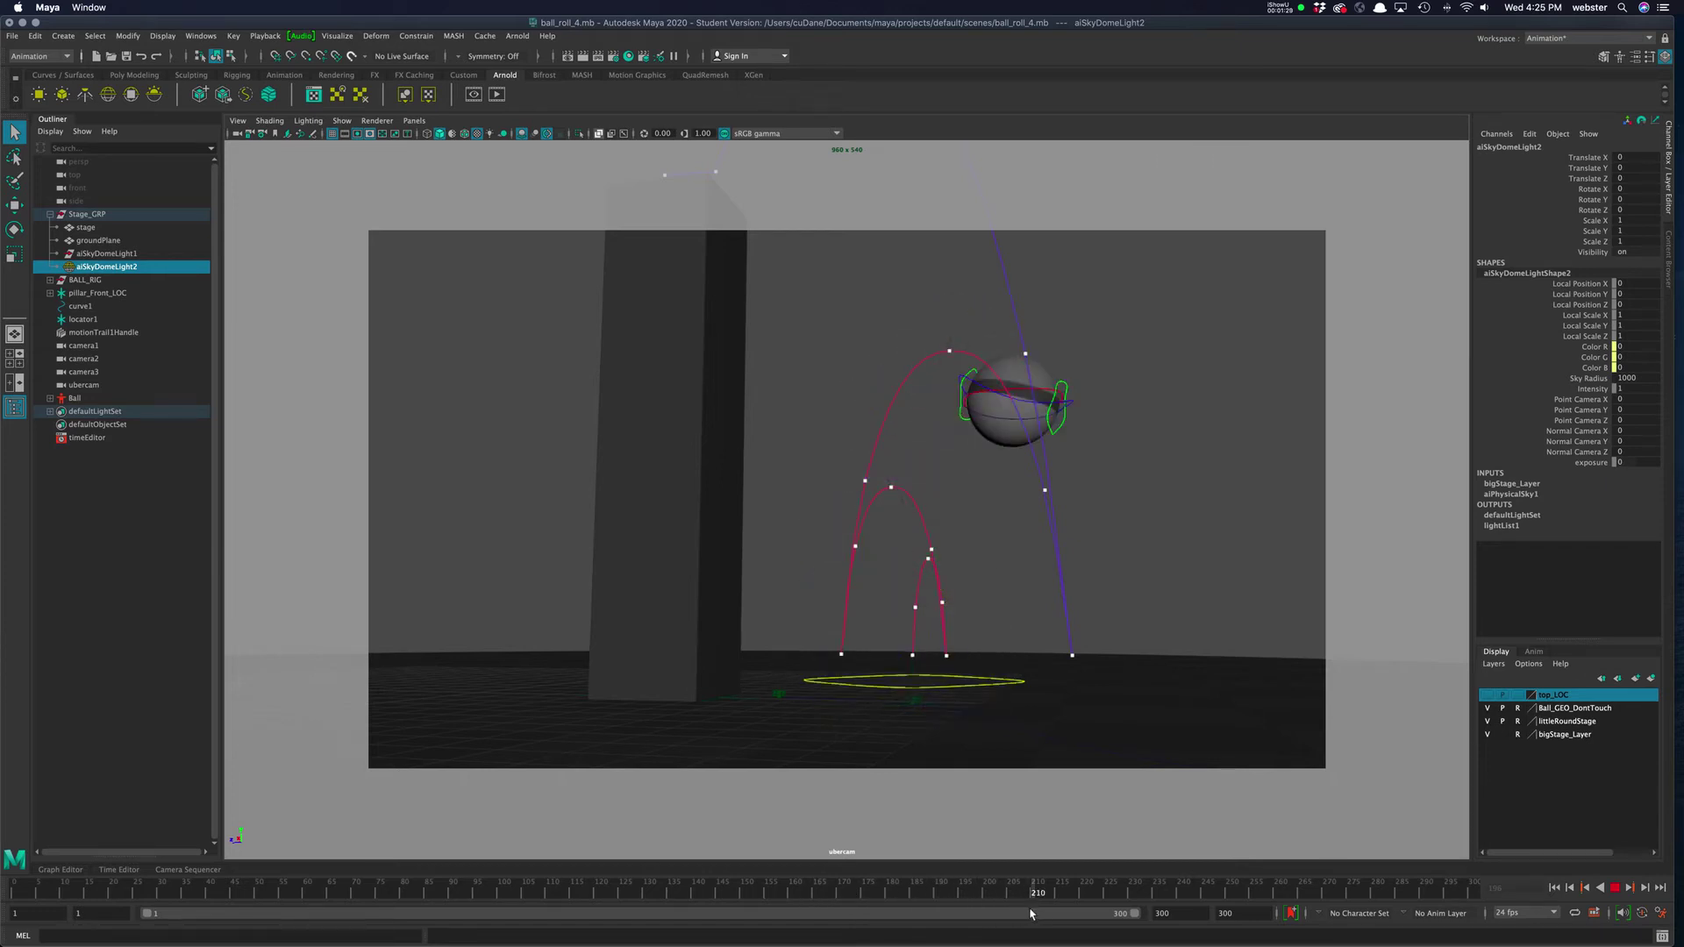
Render the current frame with Arnold from the ubercamShape camera.
left_click(496, 95)
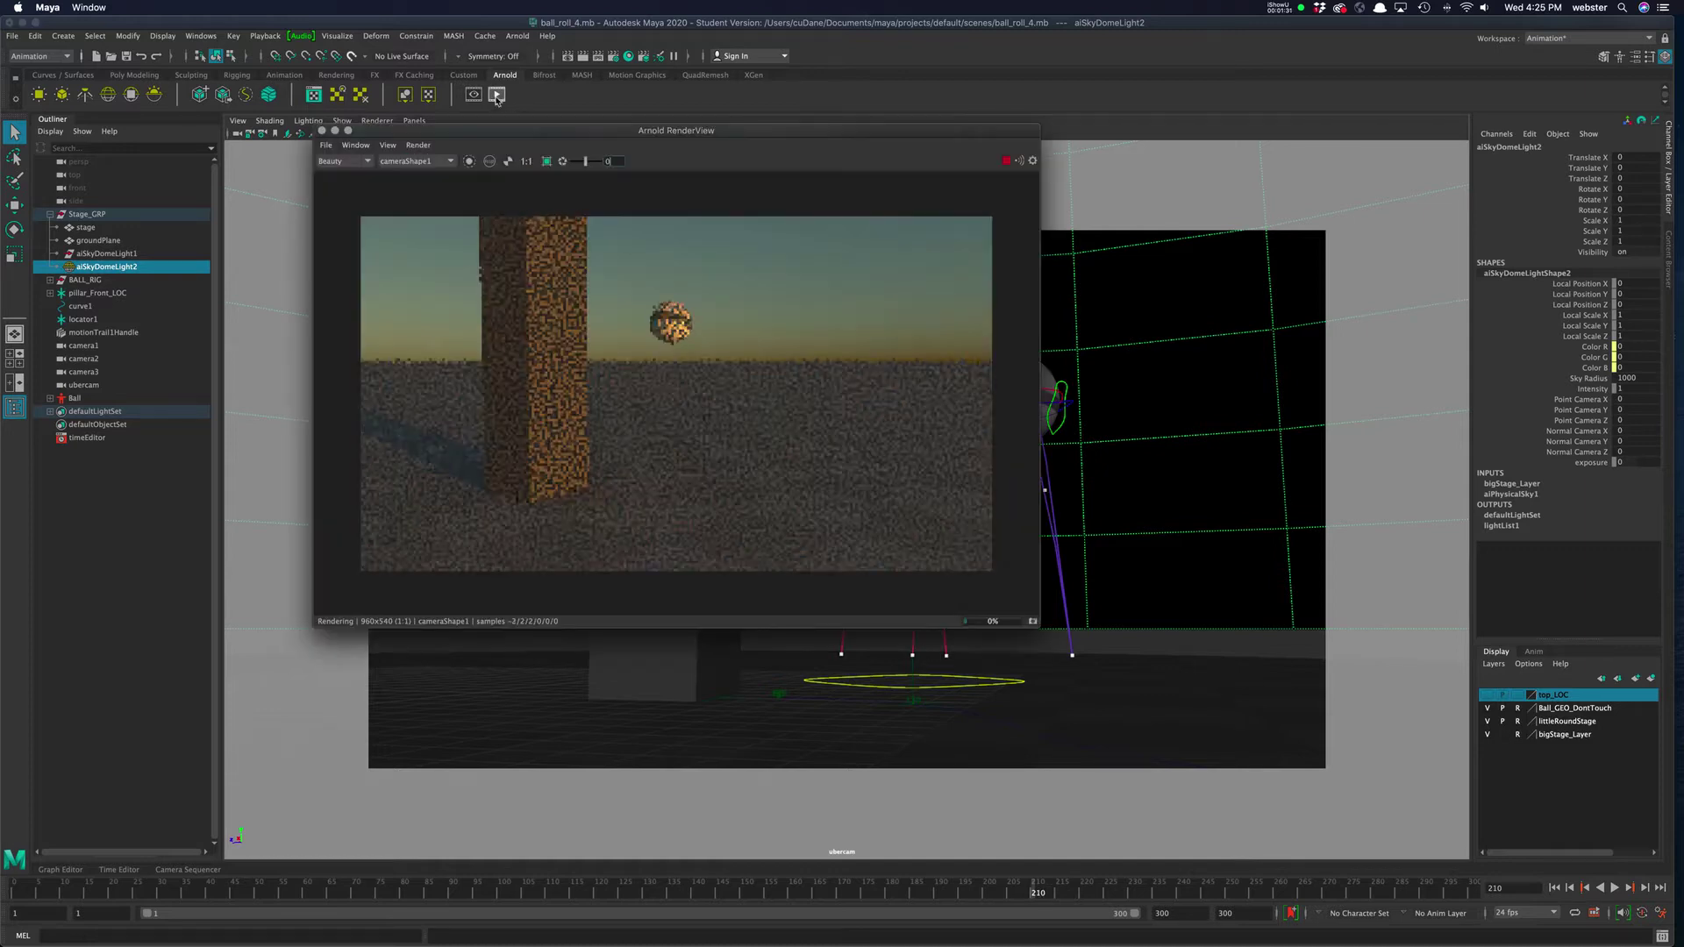
left_click(387, 161)
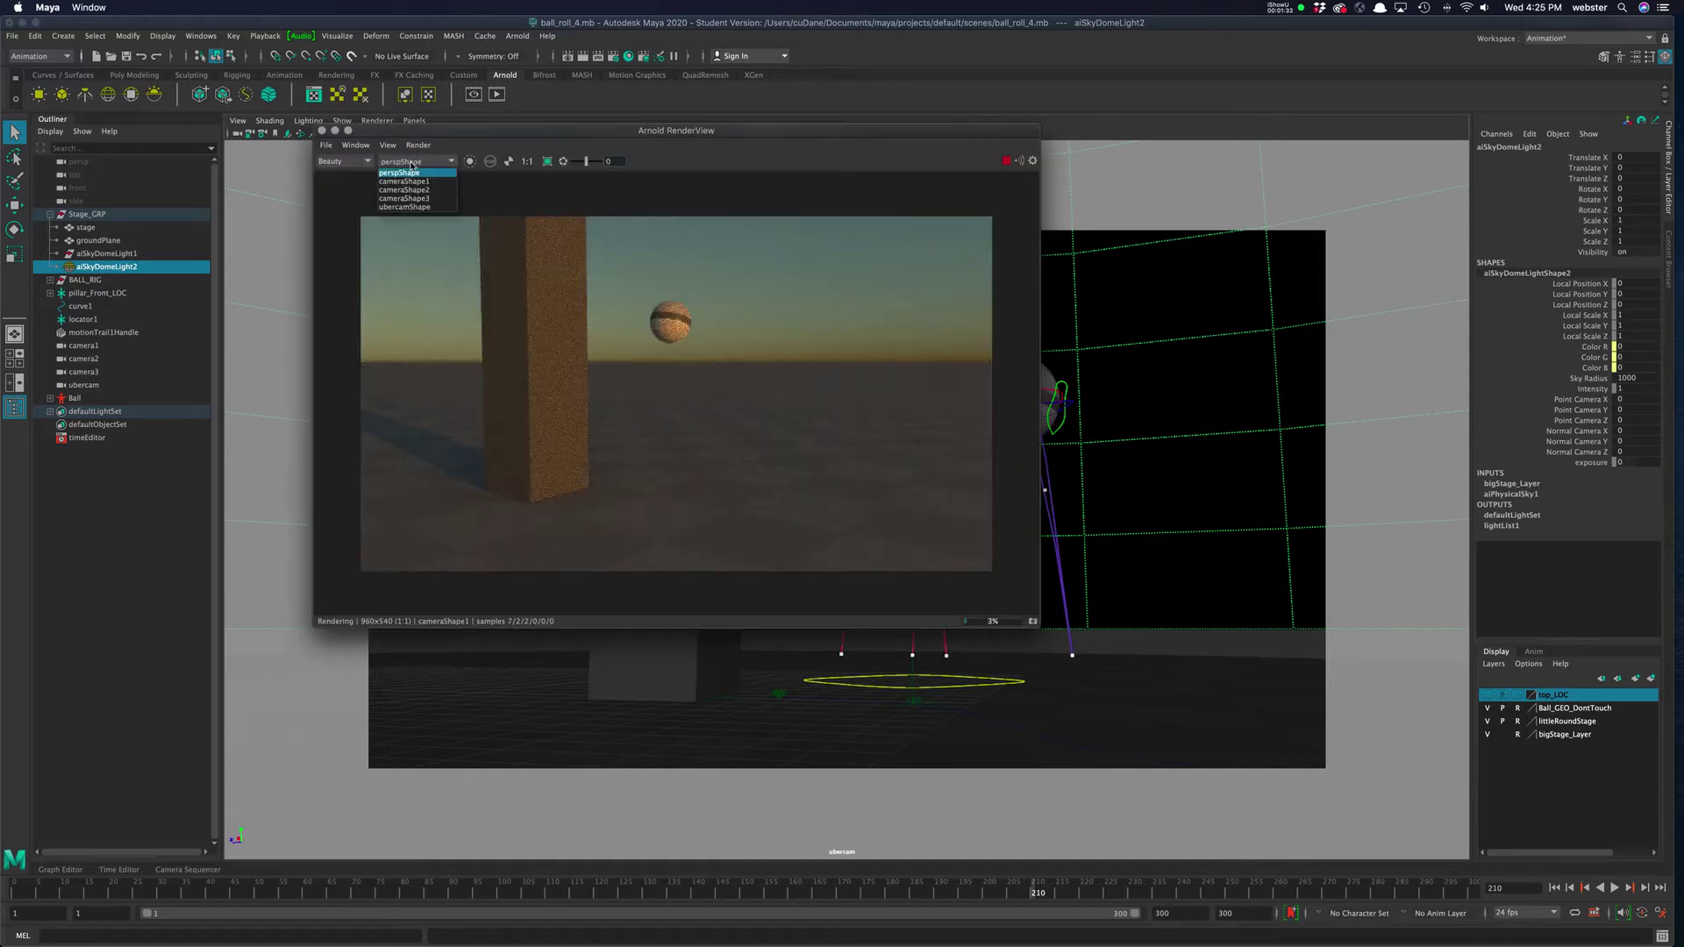
left_click(405, 207)
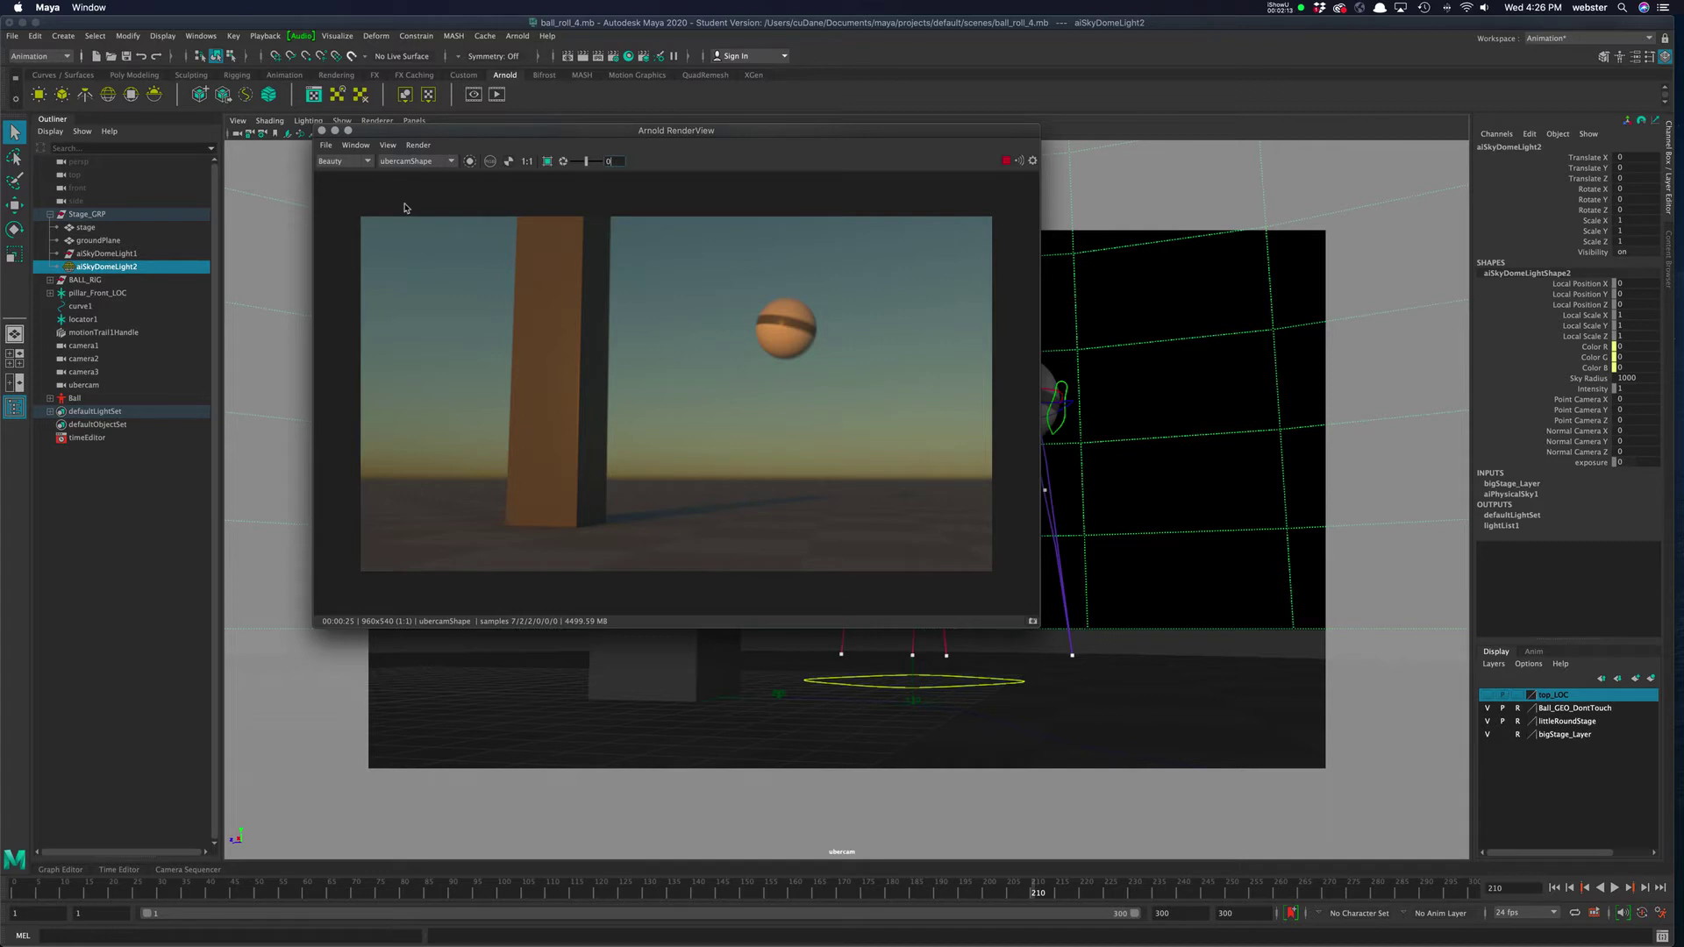
Reposition and enlarge the RenderView, then store the ubercam render as Snapshot_01.
left_click_drag(731, 133, 776, 126)
left_click_drag(1085, 622, 1163, 626)
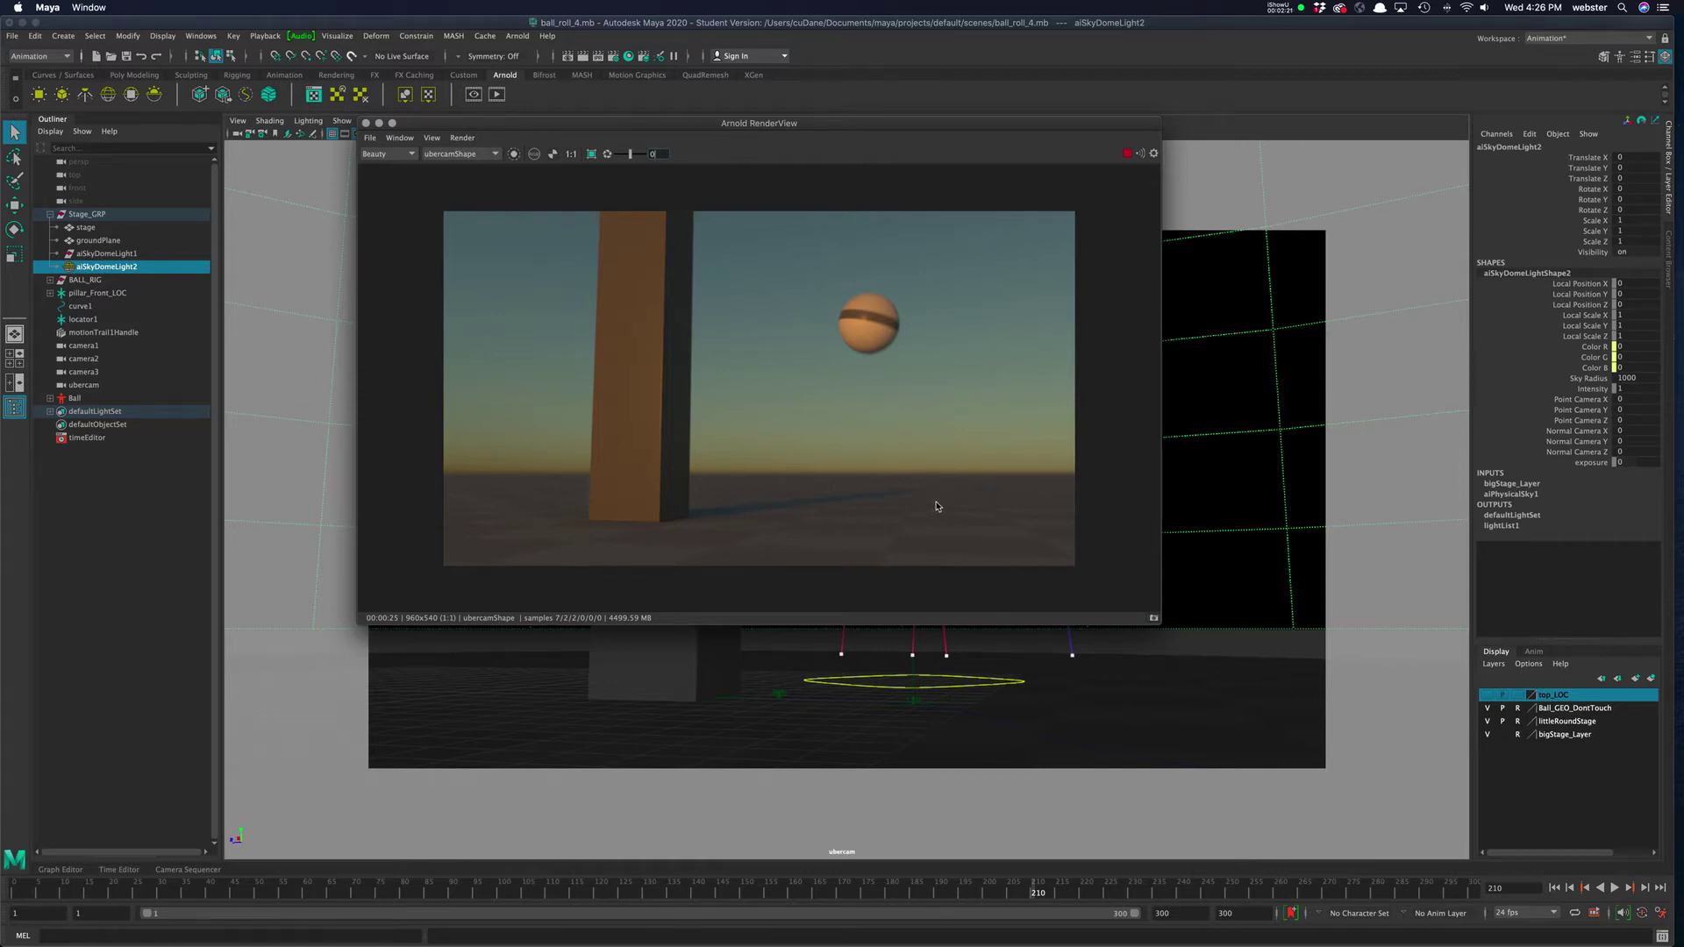
left_click(107, 266)
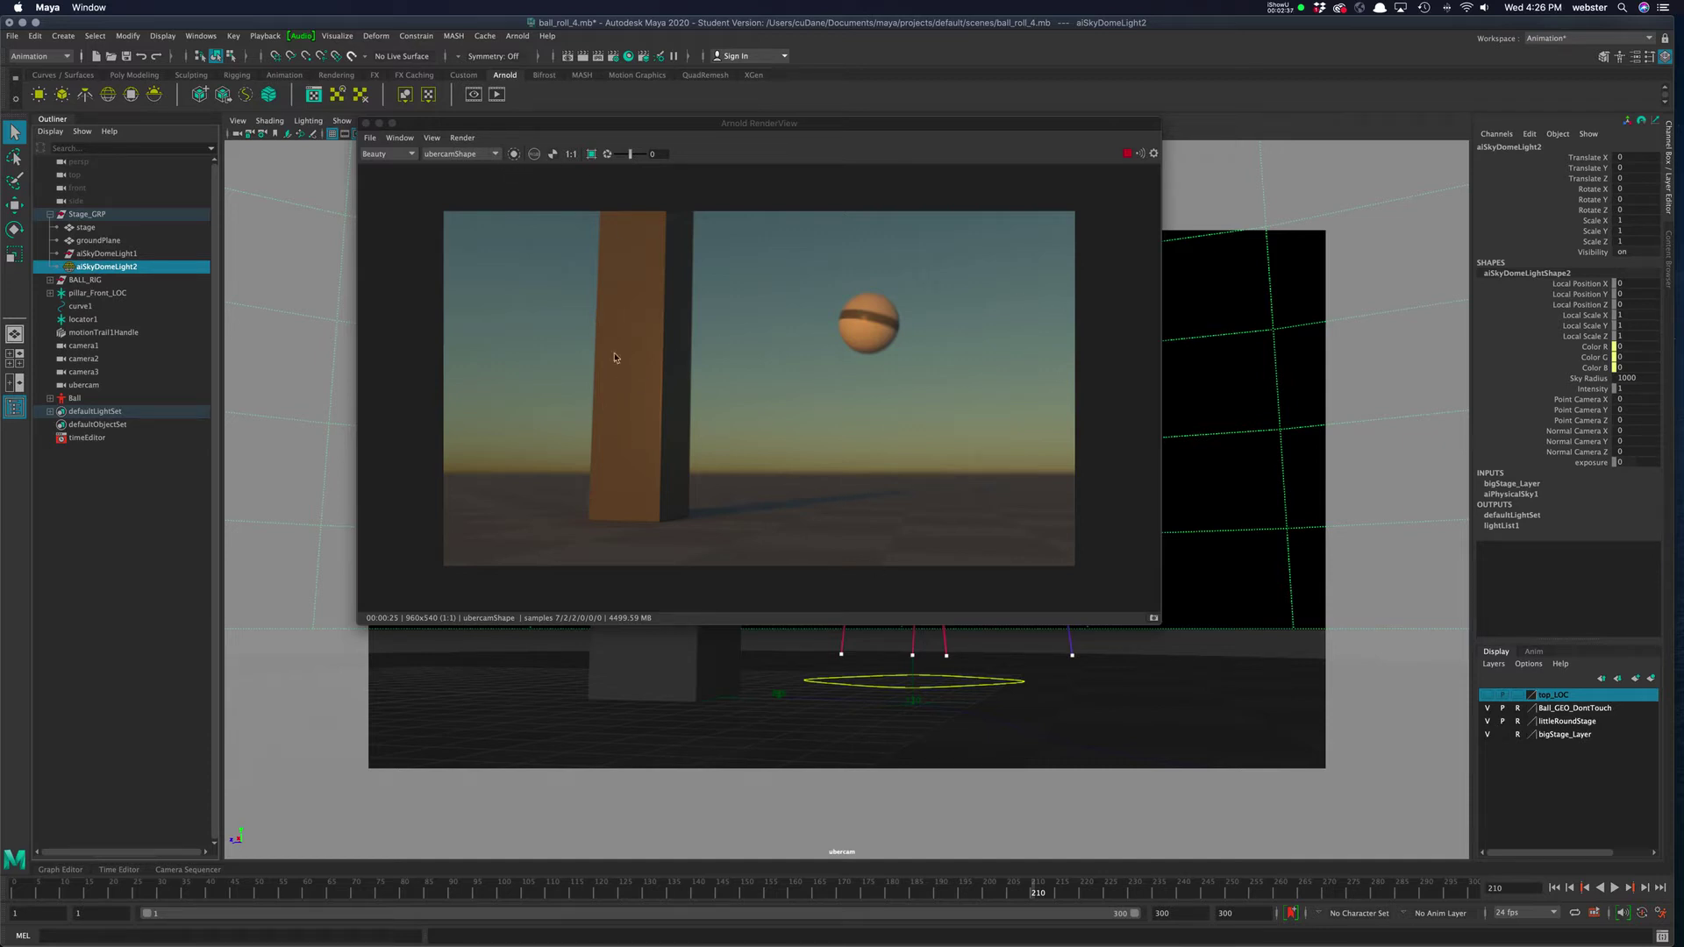
left_click(1153, 617)
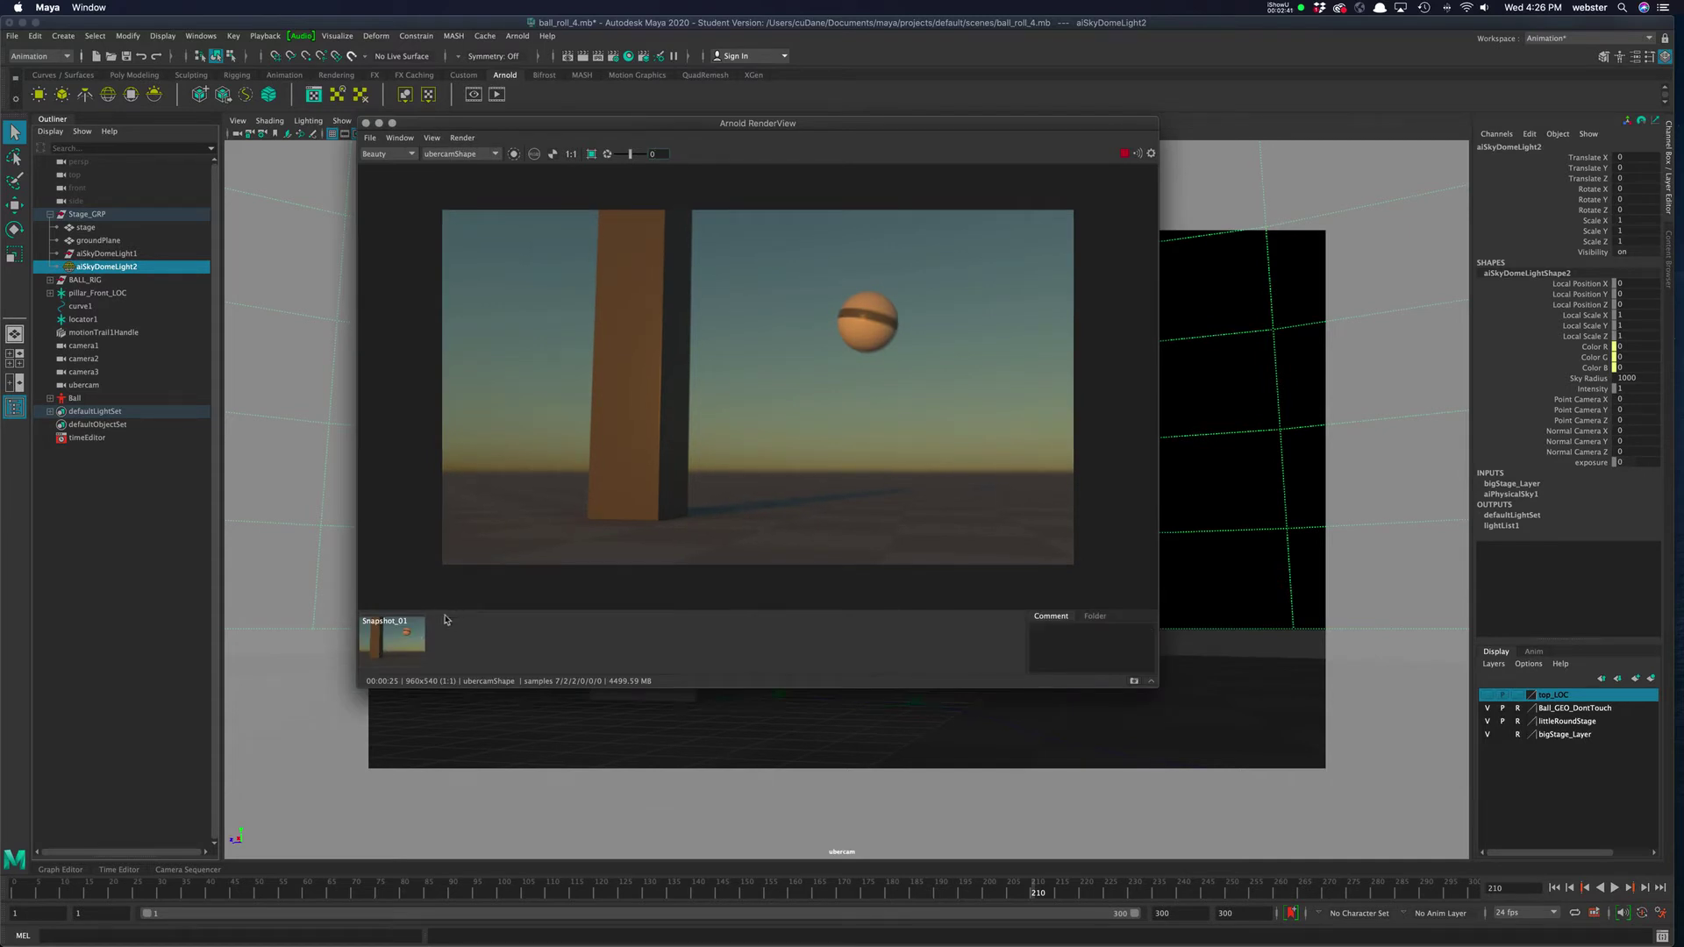
left_click(110, 254)
Set the aiSkyDomeLightShape2 Samples to 2 in the Attribute Editor.
left_click(105, 267)
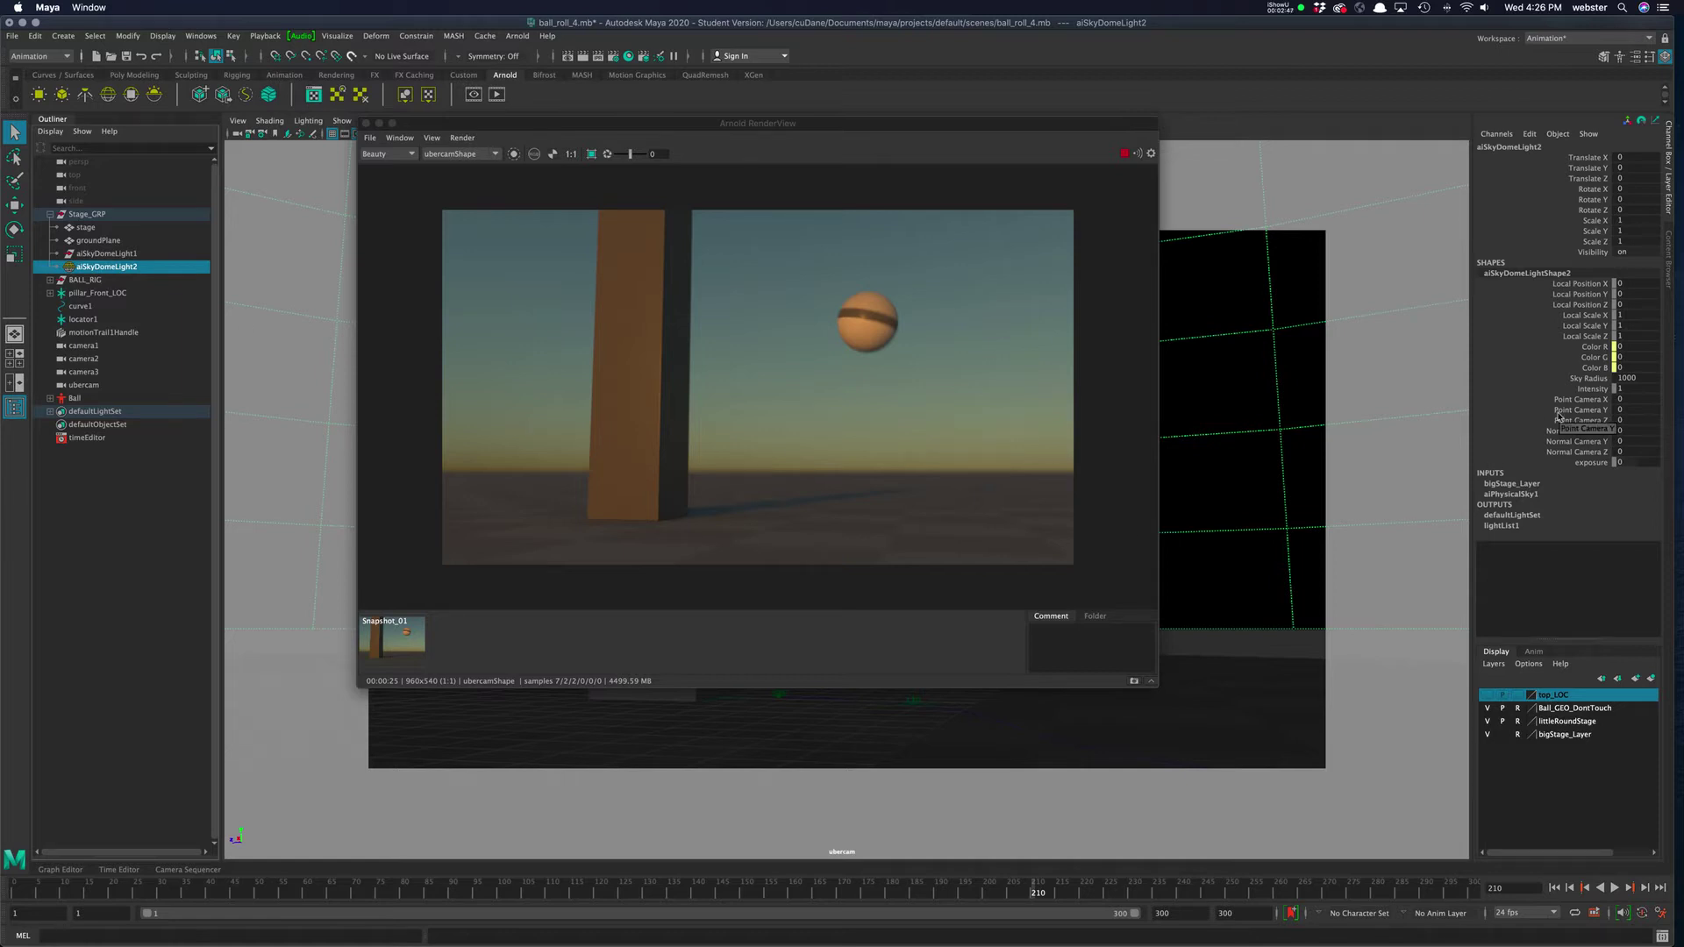
key("ctrl+a")
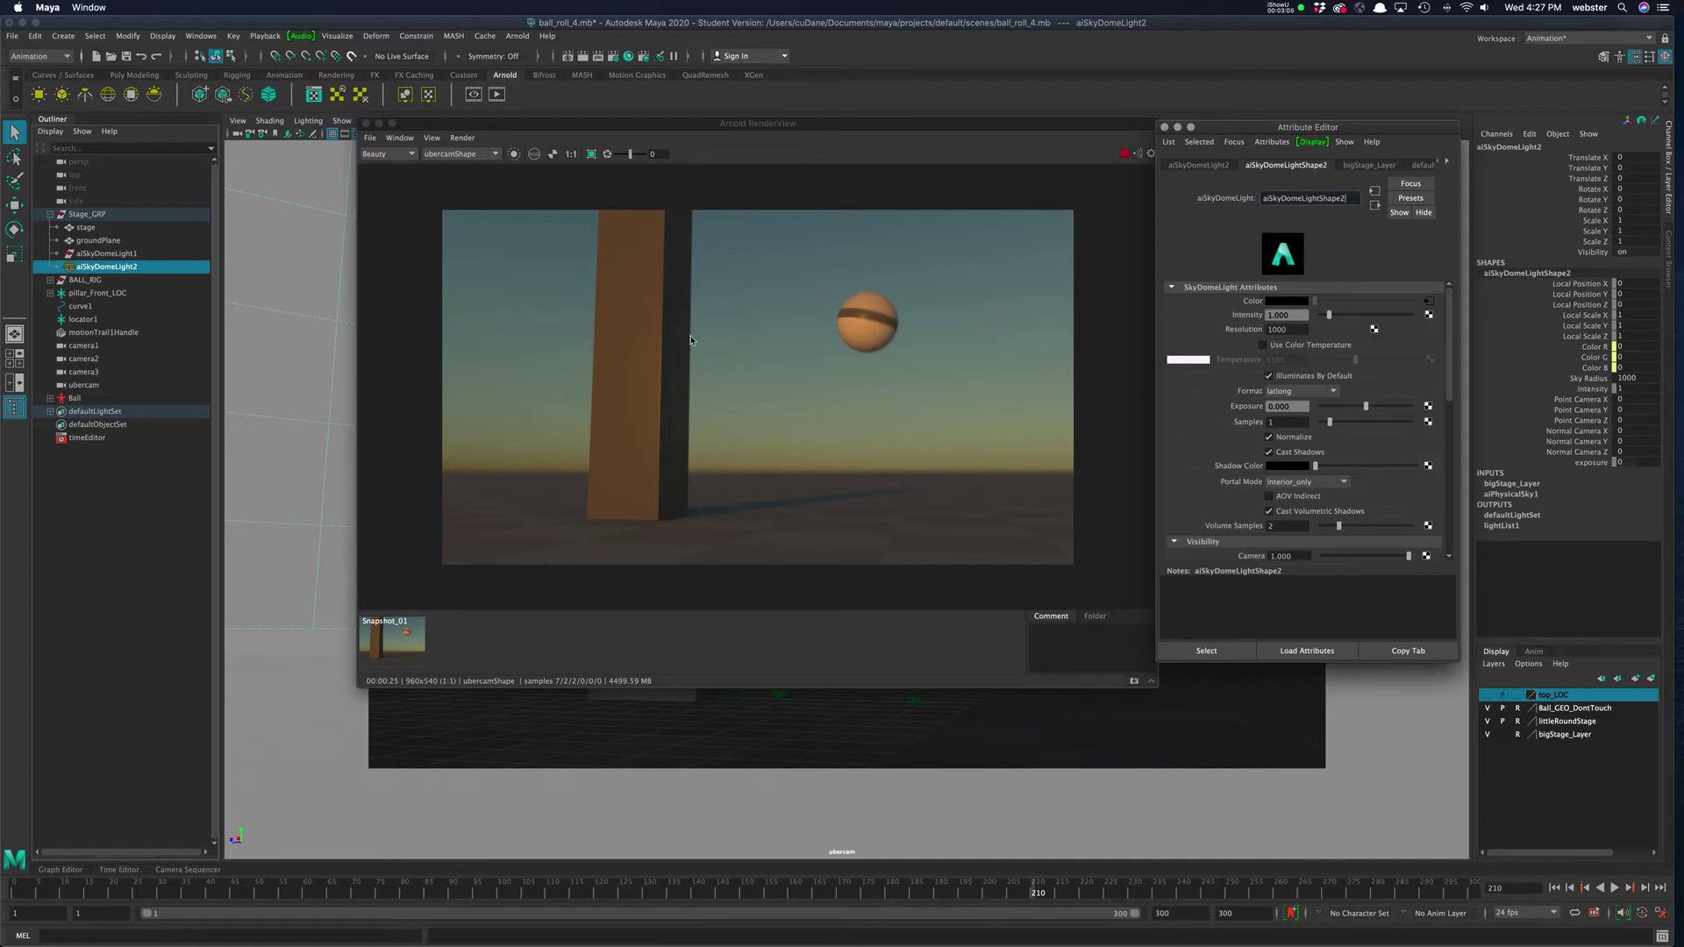
double_click(1289, 423)
type("2")
key("Return")
Restart the Arnold ubercam render with the new samples and store a snapshot.
left_click(1124, 155)
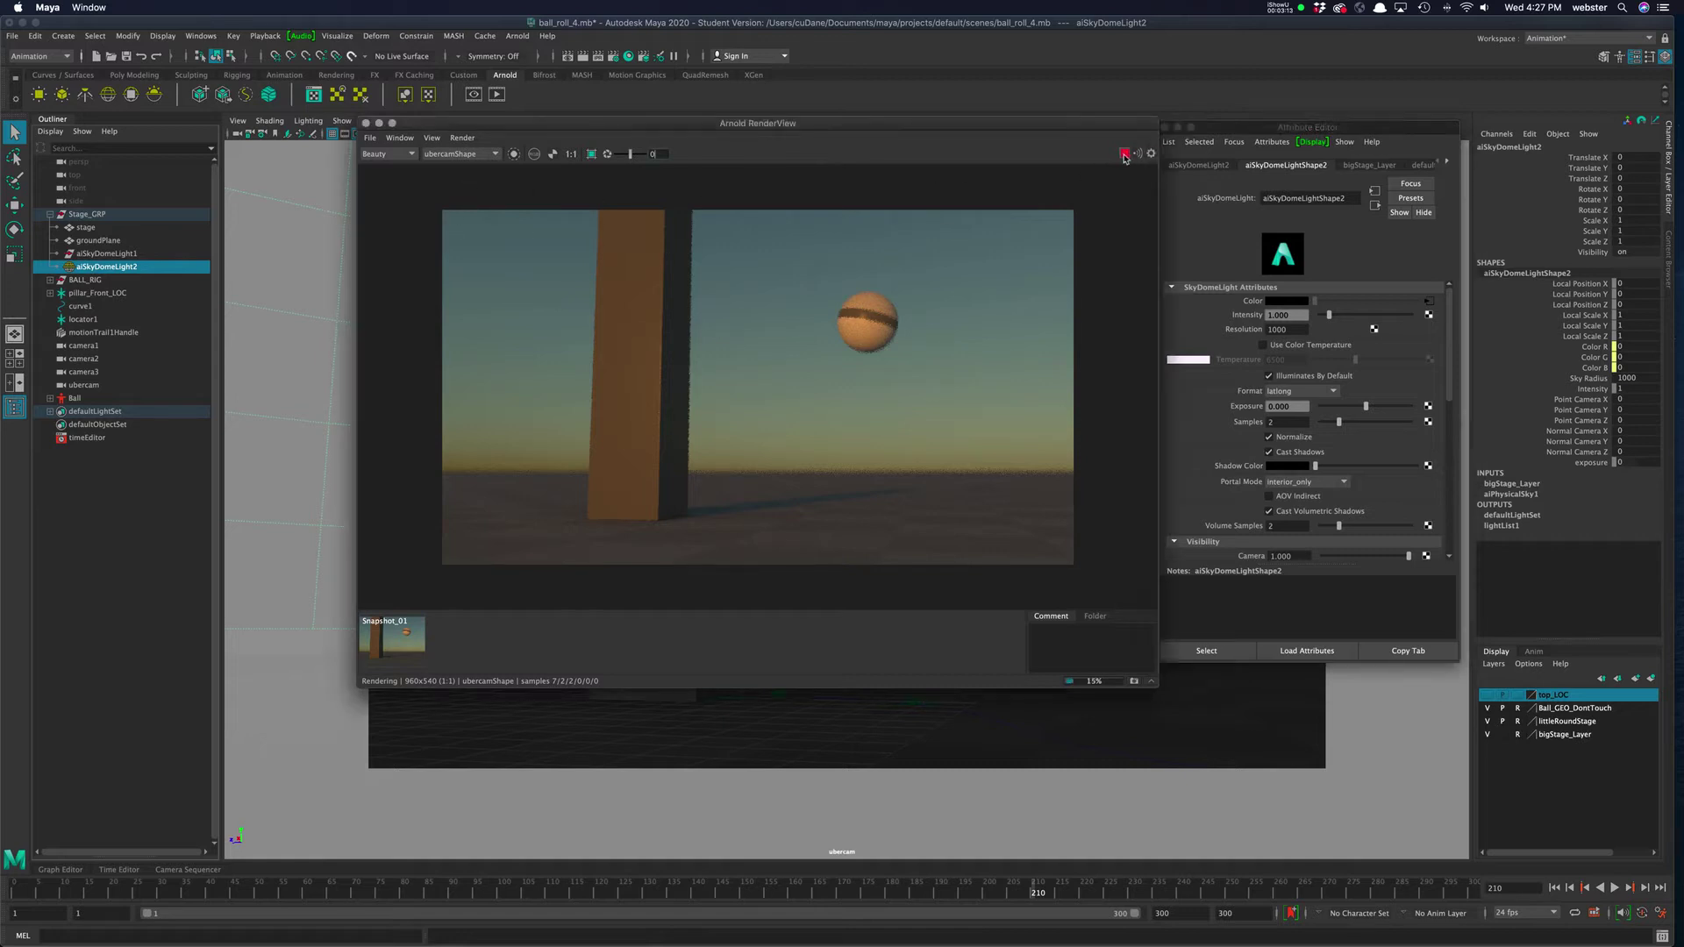
left_click(1124, 156)
left_click(1134, 682)
Store Snapshot_02 and flip between Snapshot_01 and Snapshot_02 to compare them.
left_click(464, 647)
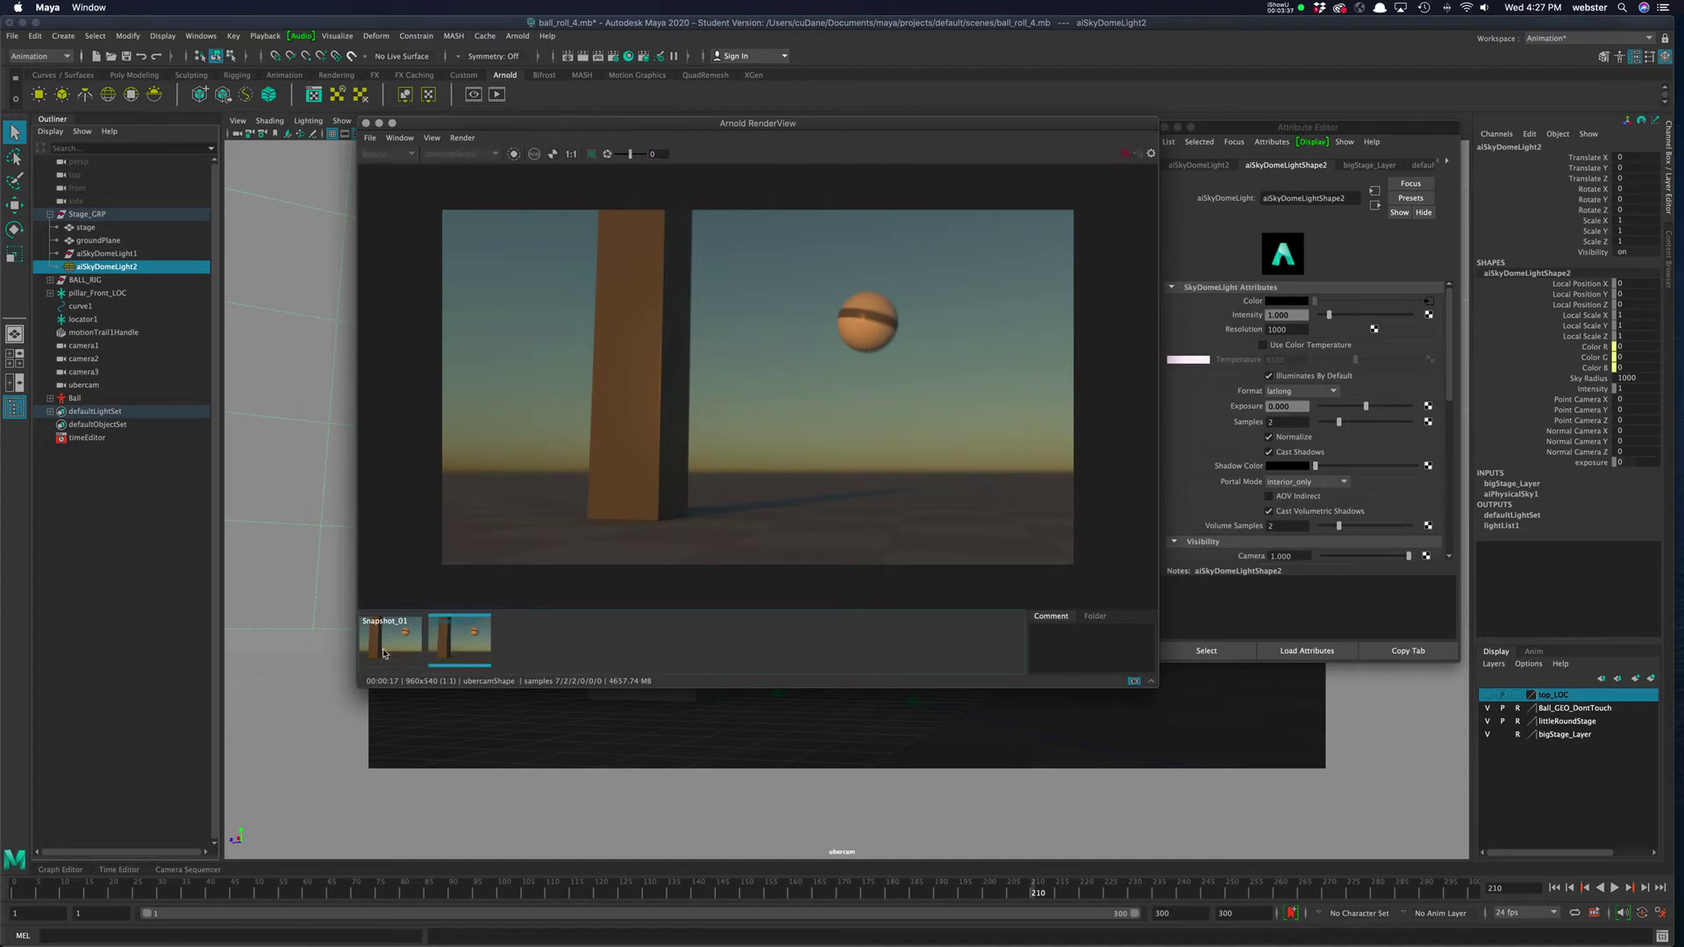
left_click(387, 653)
left_click(452, 653)
left_click(395, 655)
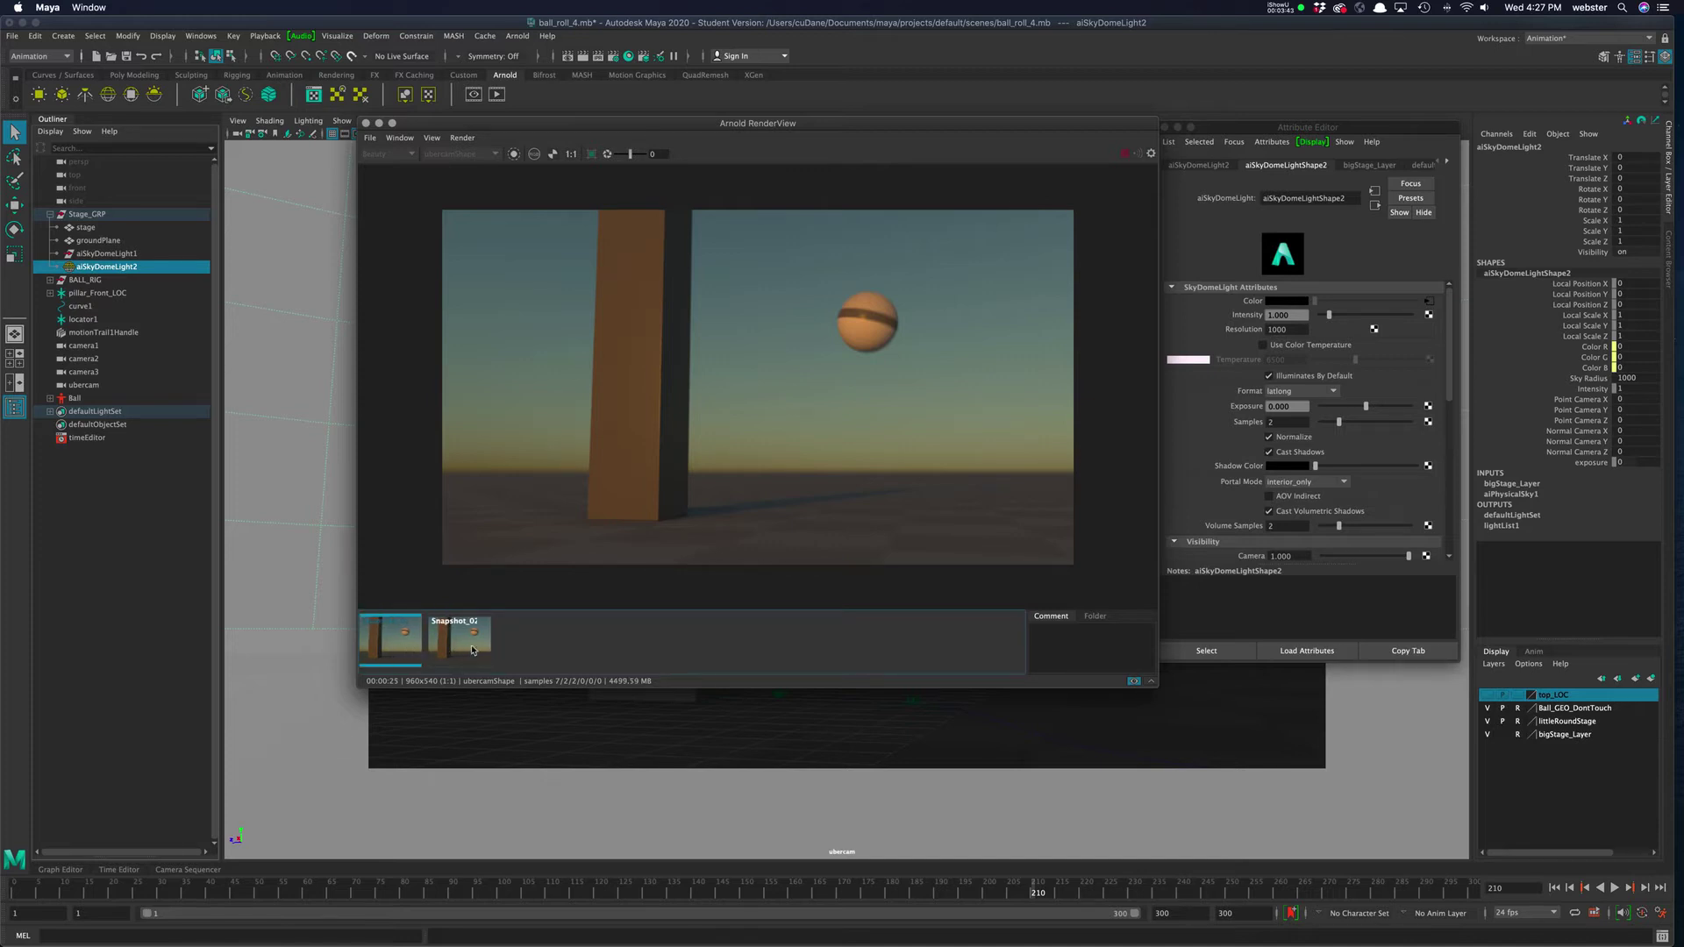
left_click(473, 649)
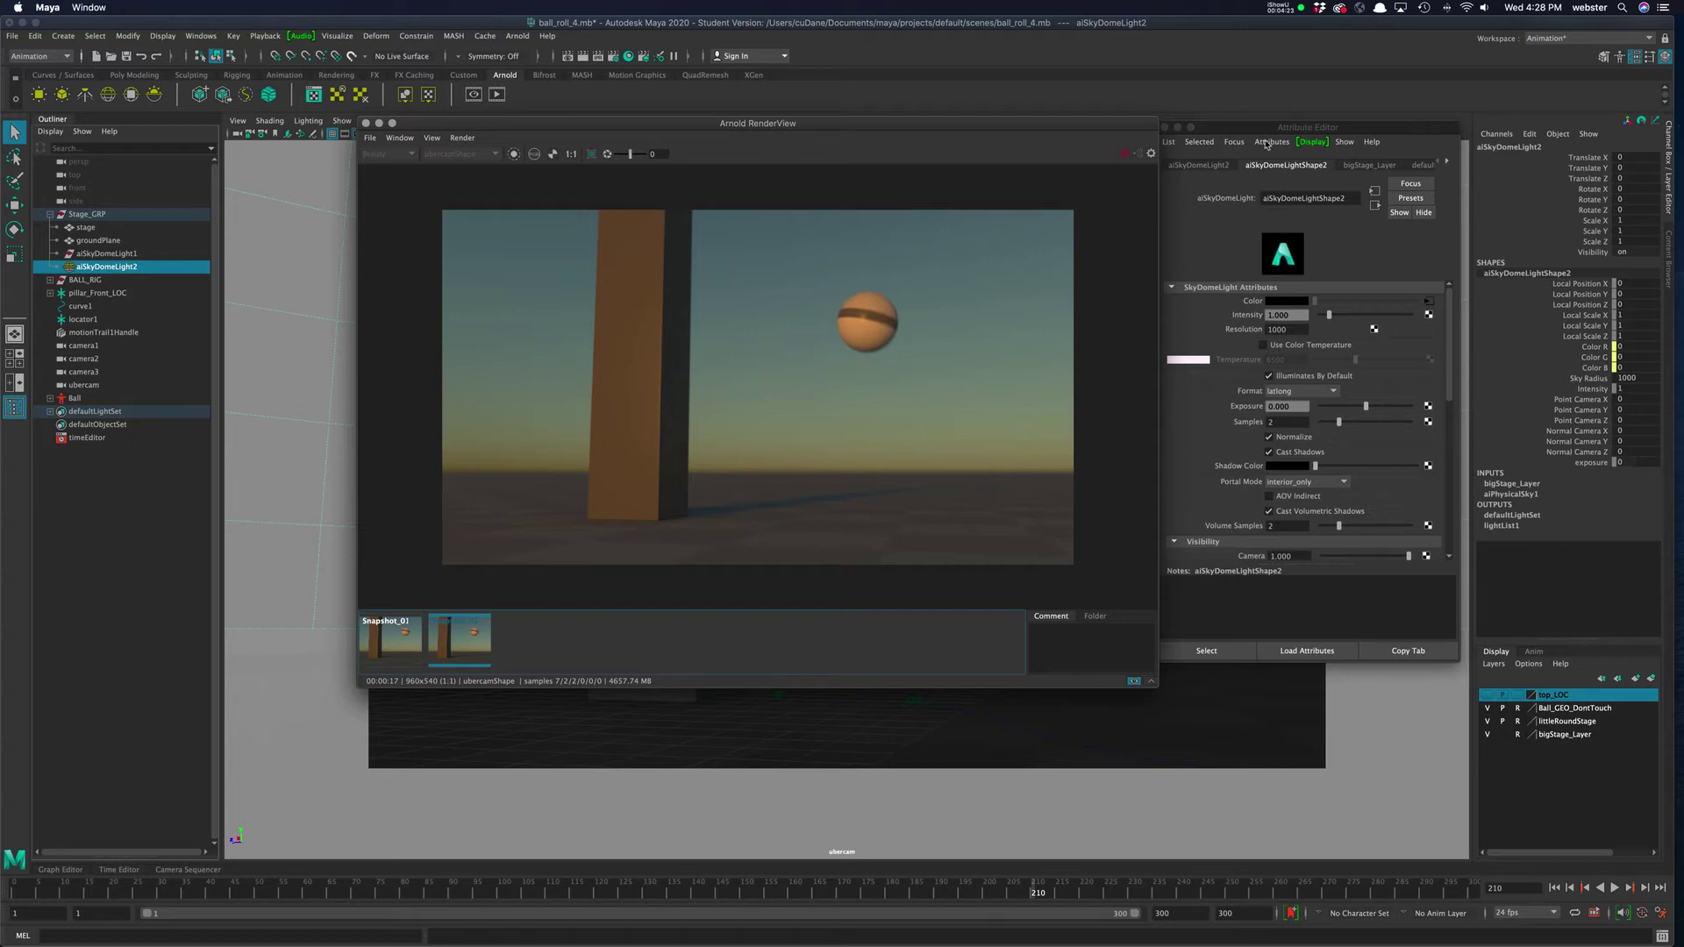
Bring up the aiPhysicalSky1 settings connected to aiSkyDomeLightShape2.
left_click_drag(1319, 129, 1425, 126)
left_click(1309, 165)
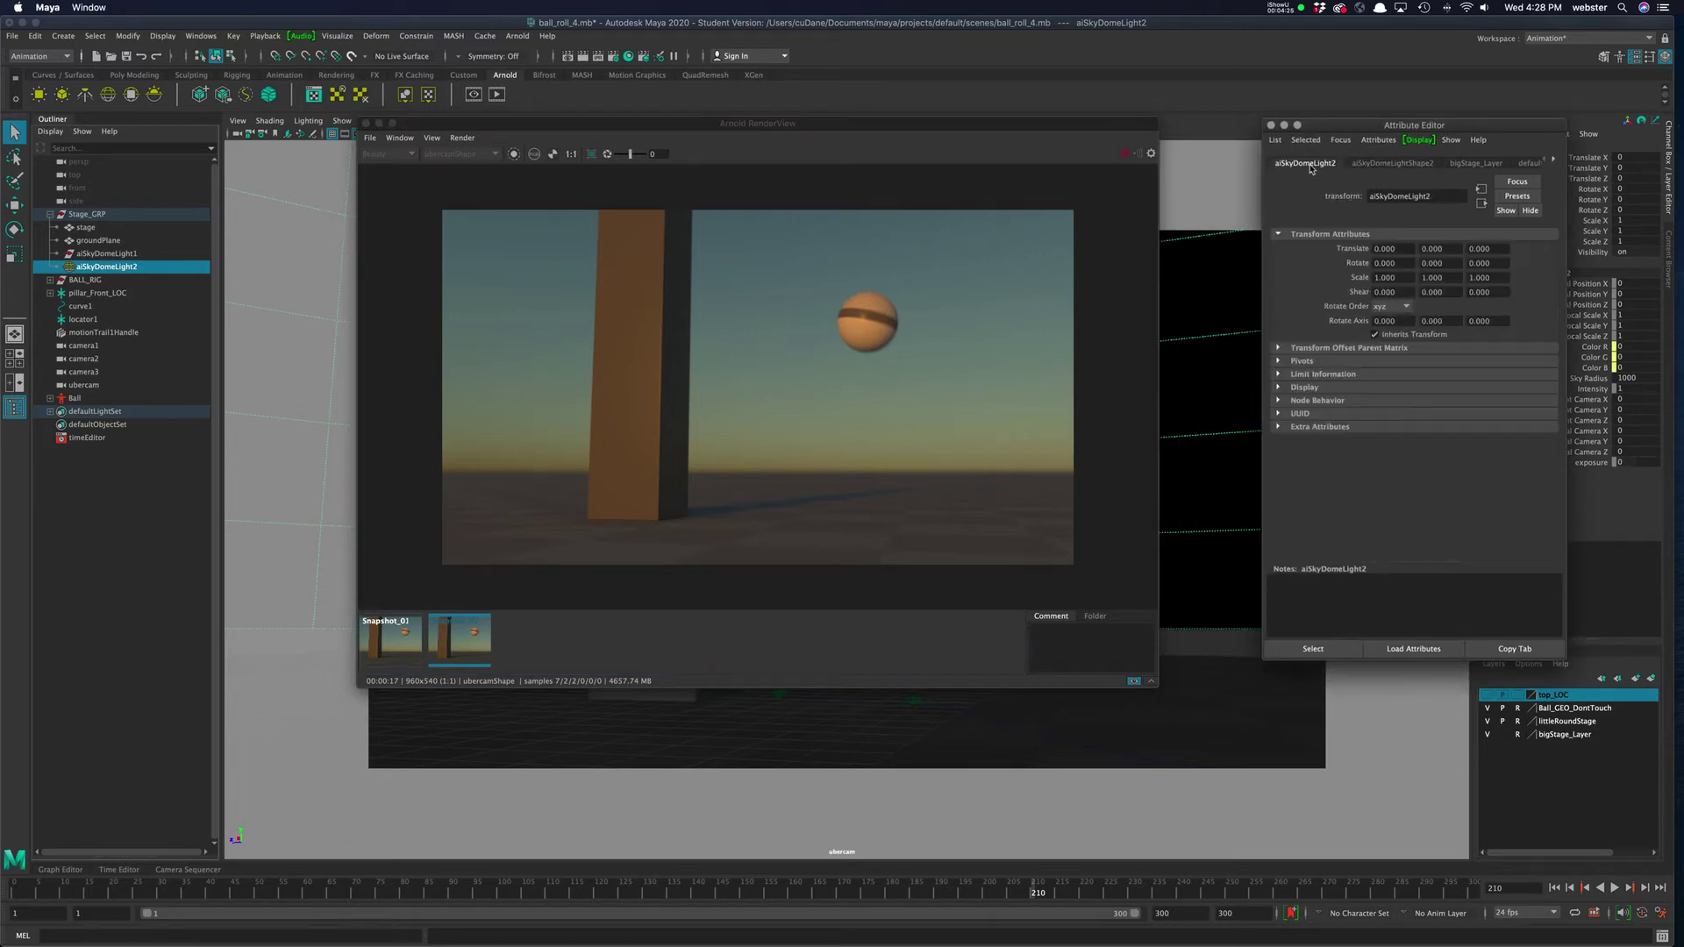
left_click(1477, 166)
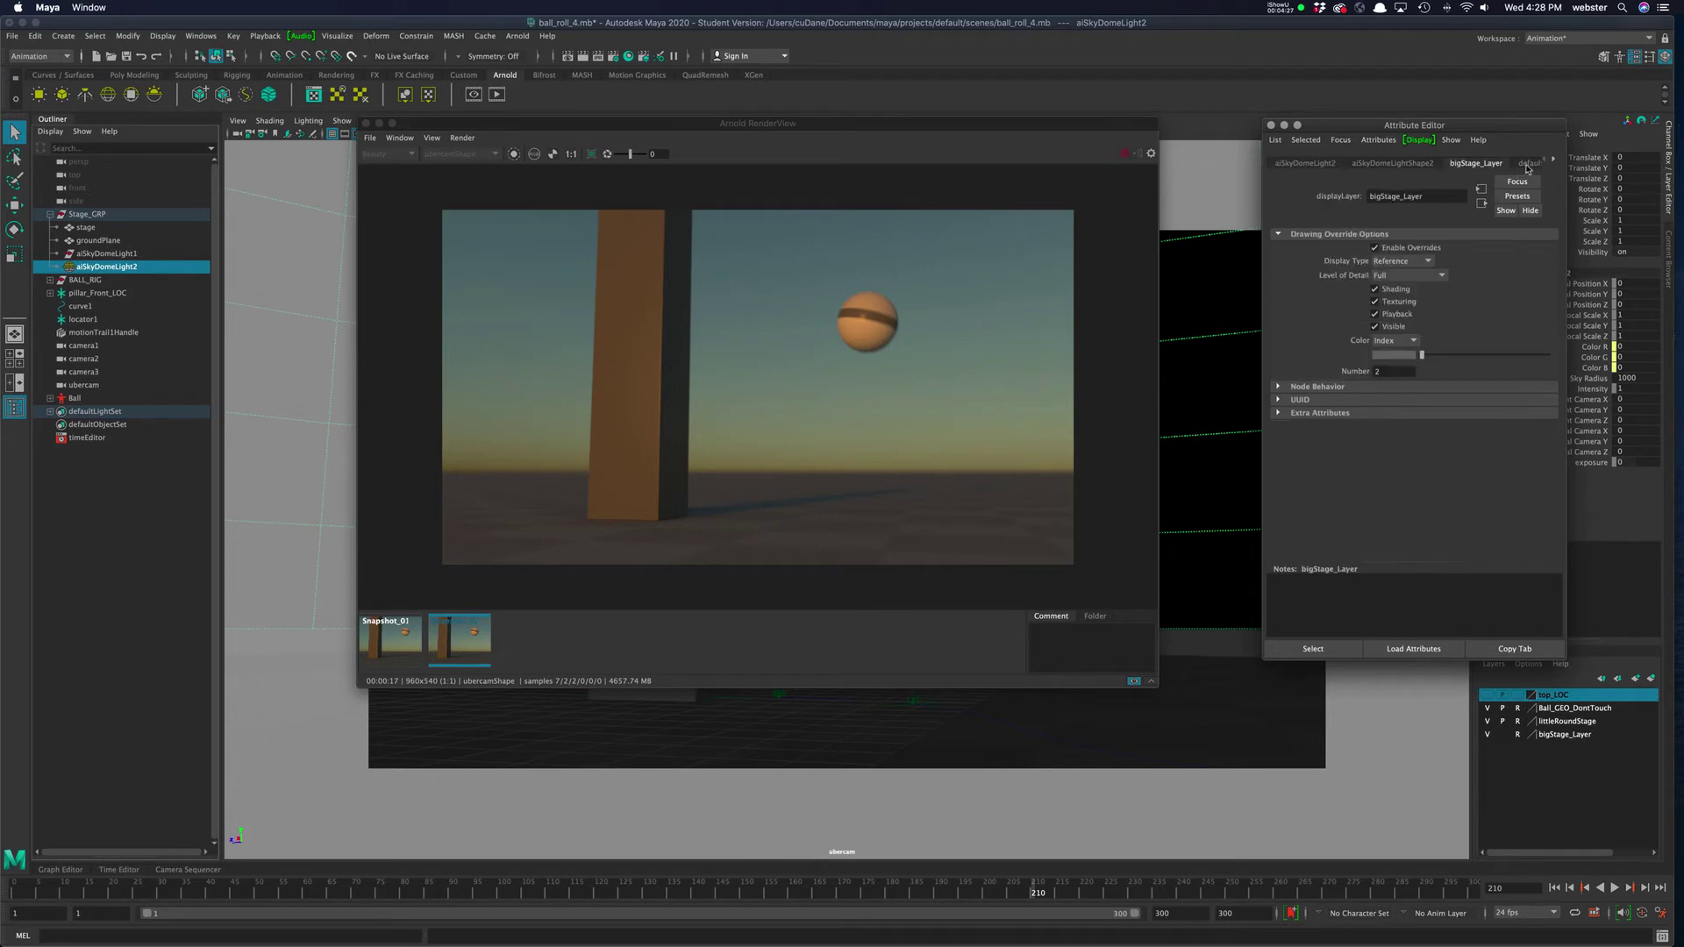
left_click(1552, 160)
left_click(1372, 164)
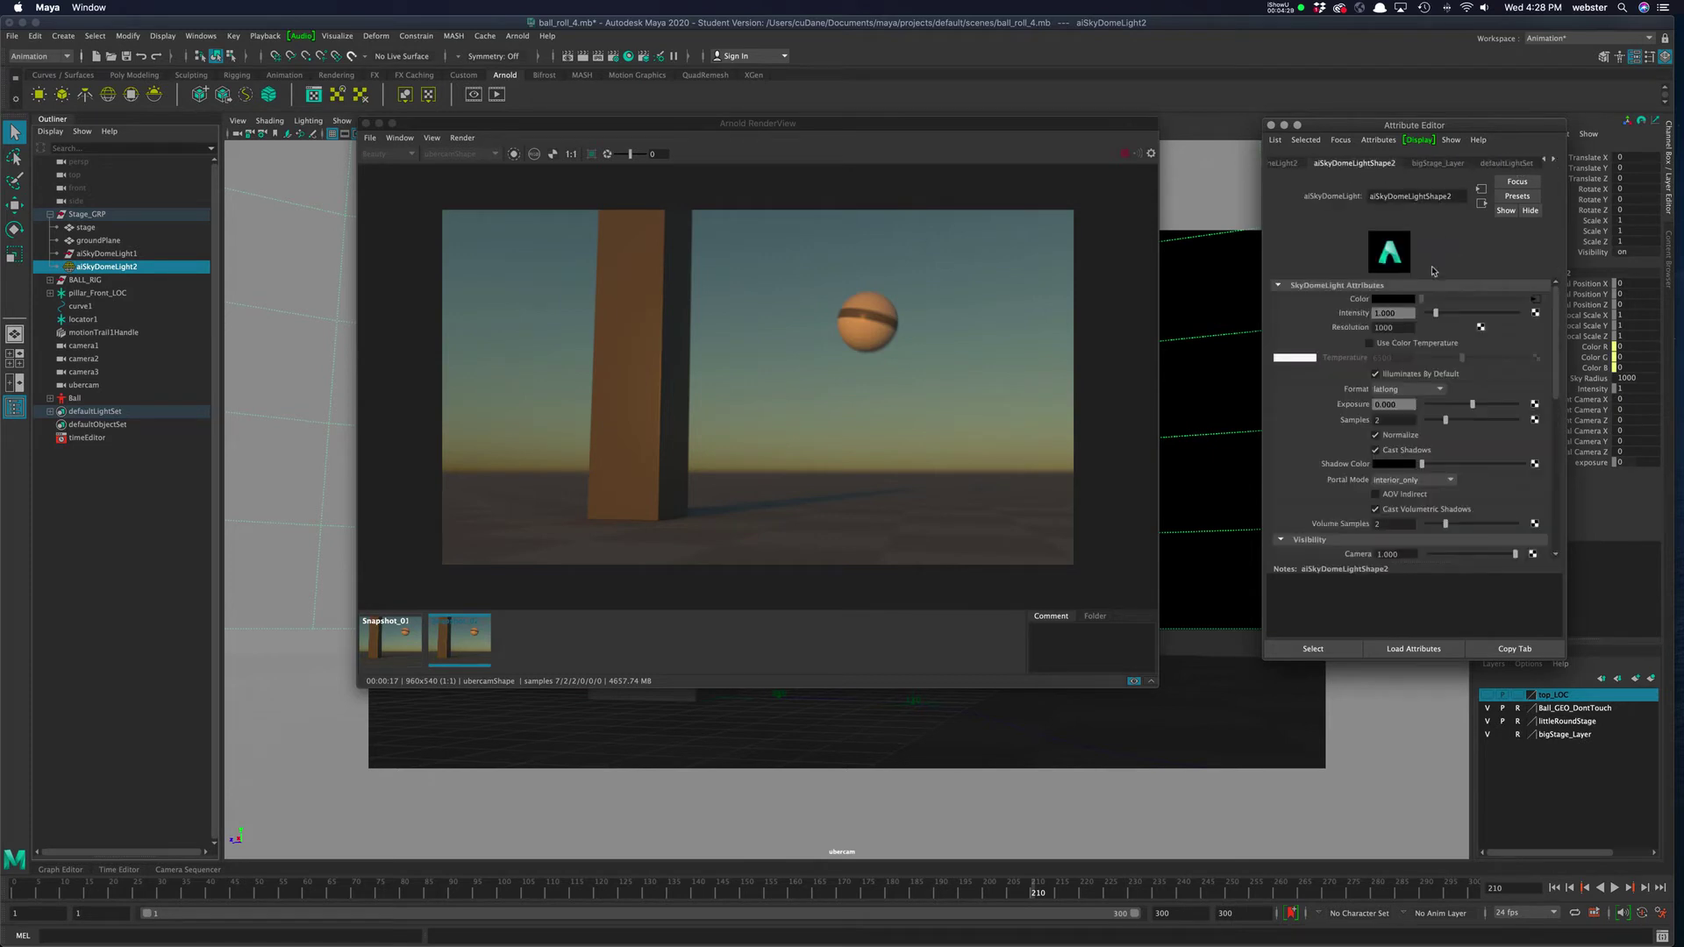
left_click(1535, 299)
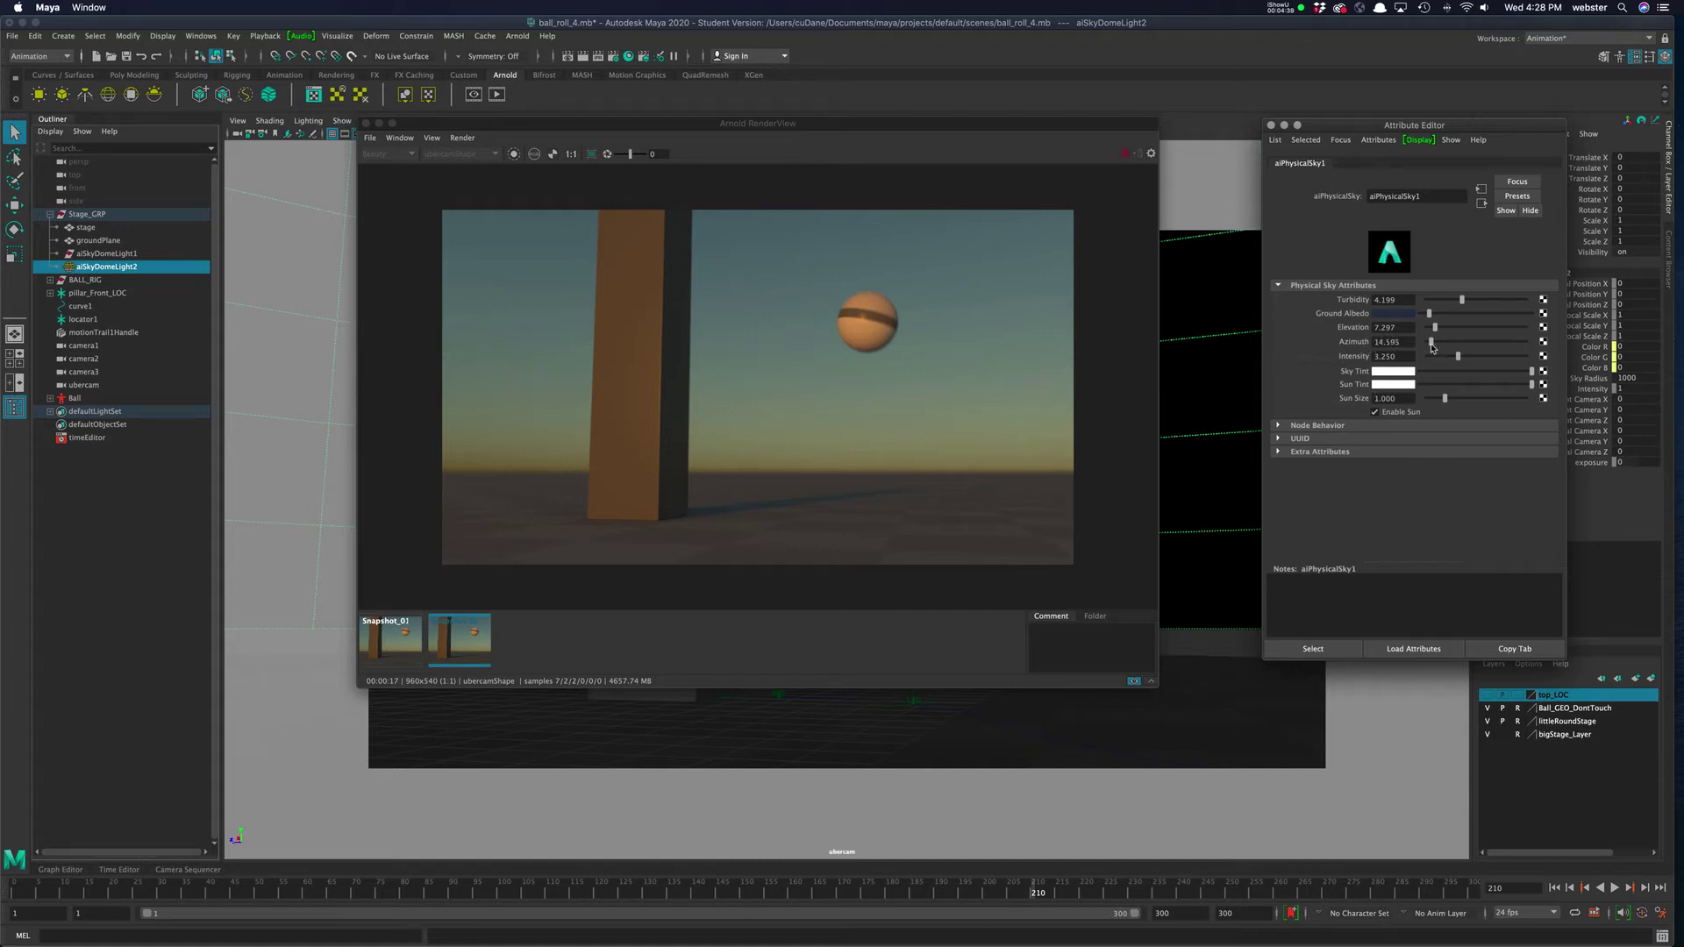
Set the physical sky's sun Azimuth to 12, checking the live render.
left_click_drag(1432, 346, 1477, 343)
left_click(478, 640)
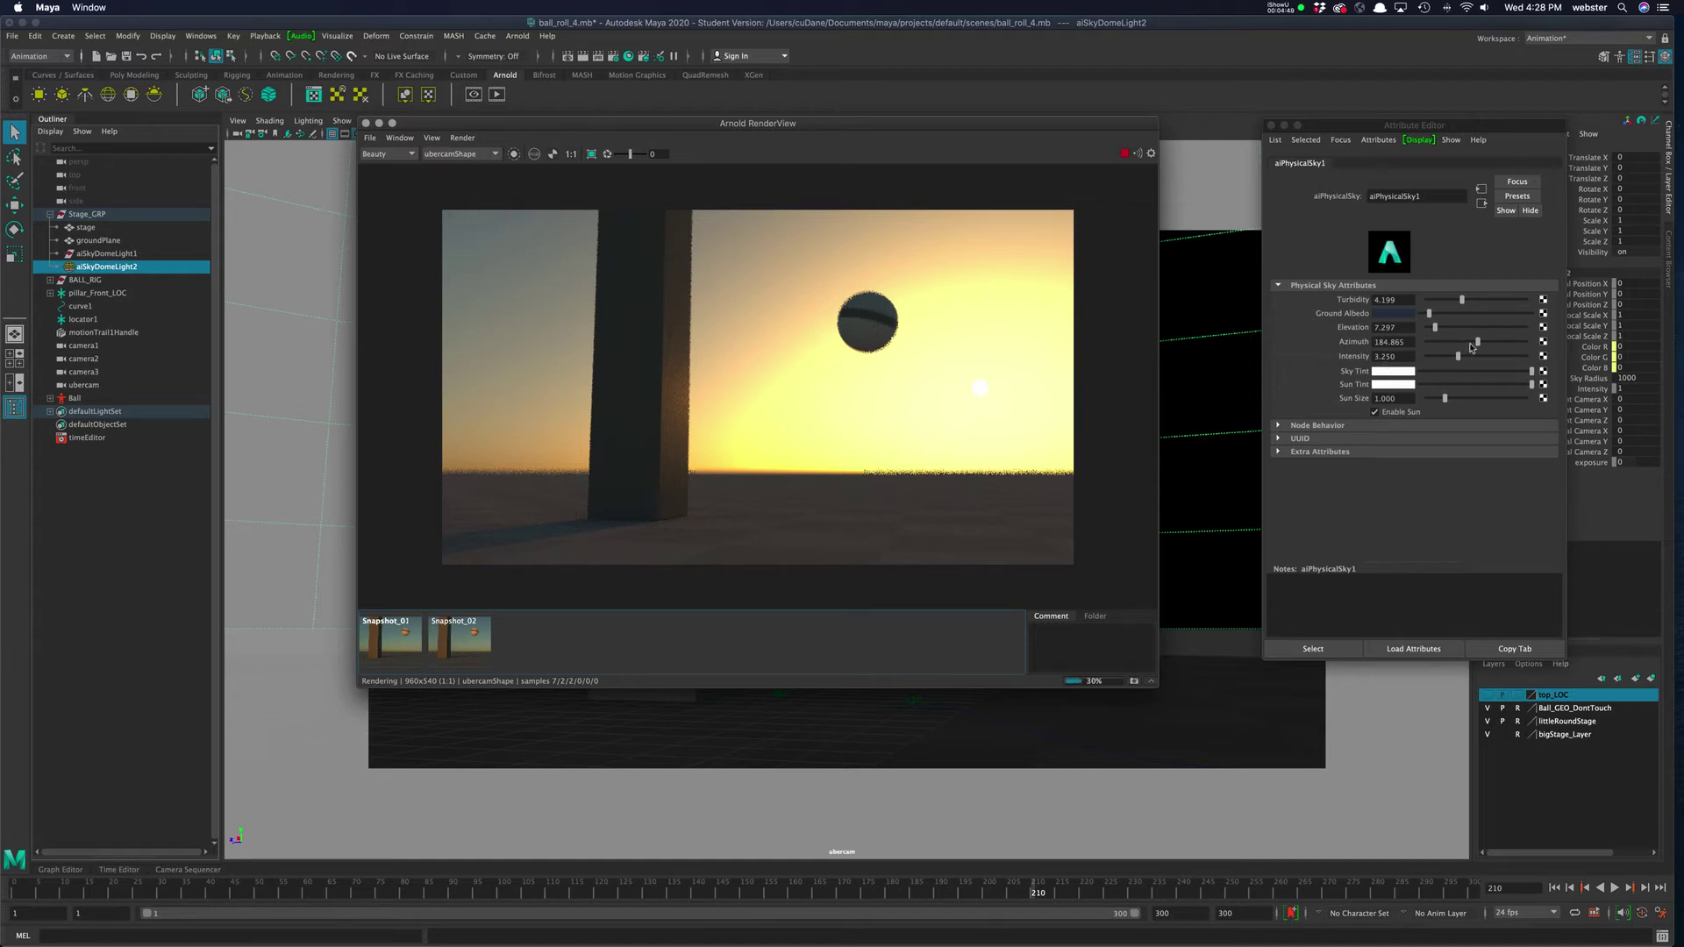
left_click_drag(1471, 346, 1429, 348)
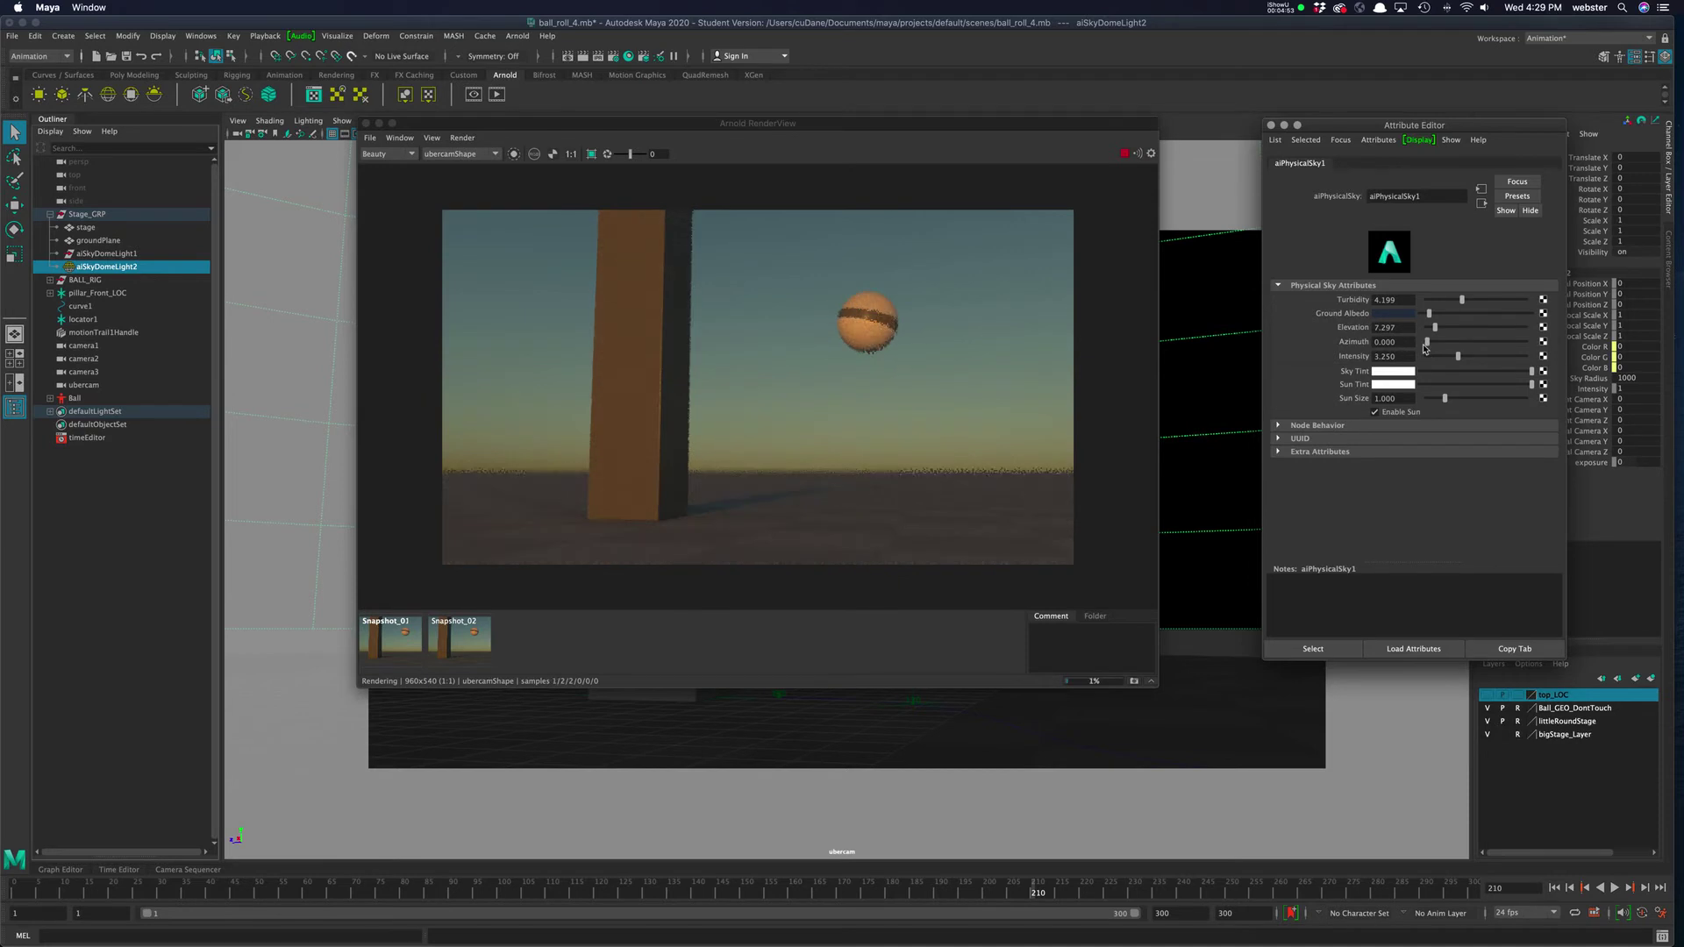
left_click_drag(1430, 348, 1355, 347)
type("12")
key("Return")
Lower the sun Elevation to 0.05, then to 0.025 for a dusk glow.
left_click_drag(1433, 330, 1429, 330)
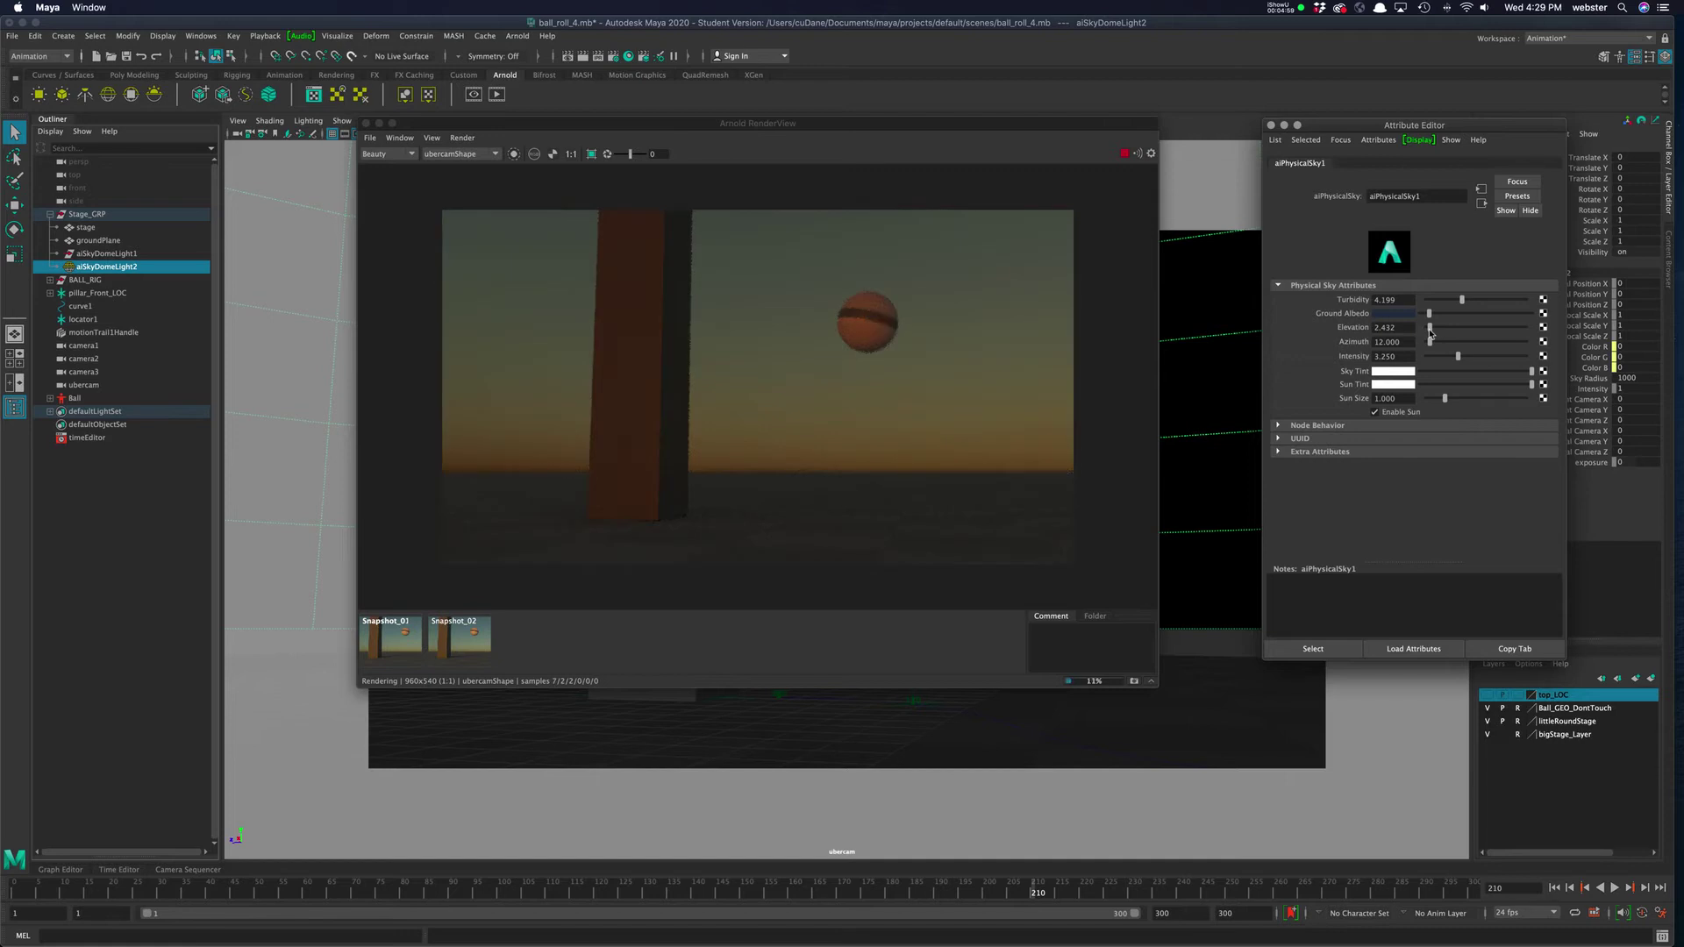
left_click_drag(1430, 333, 1430, 330)
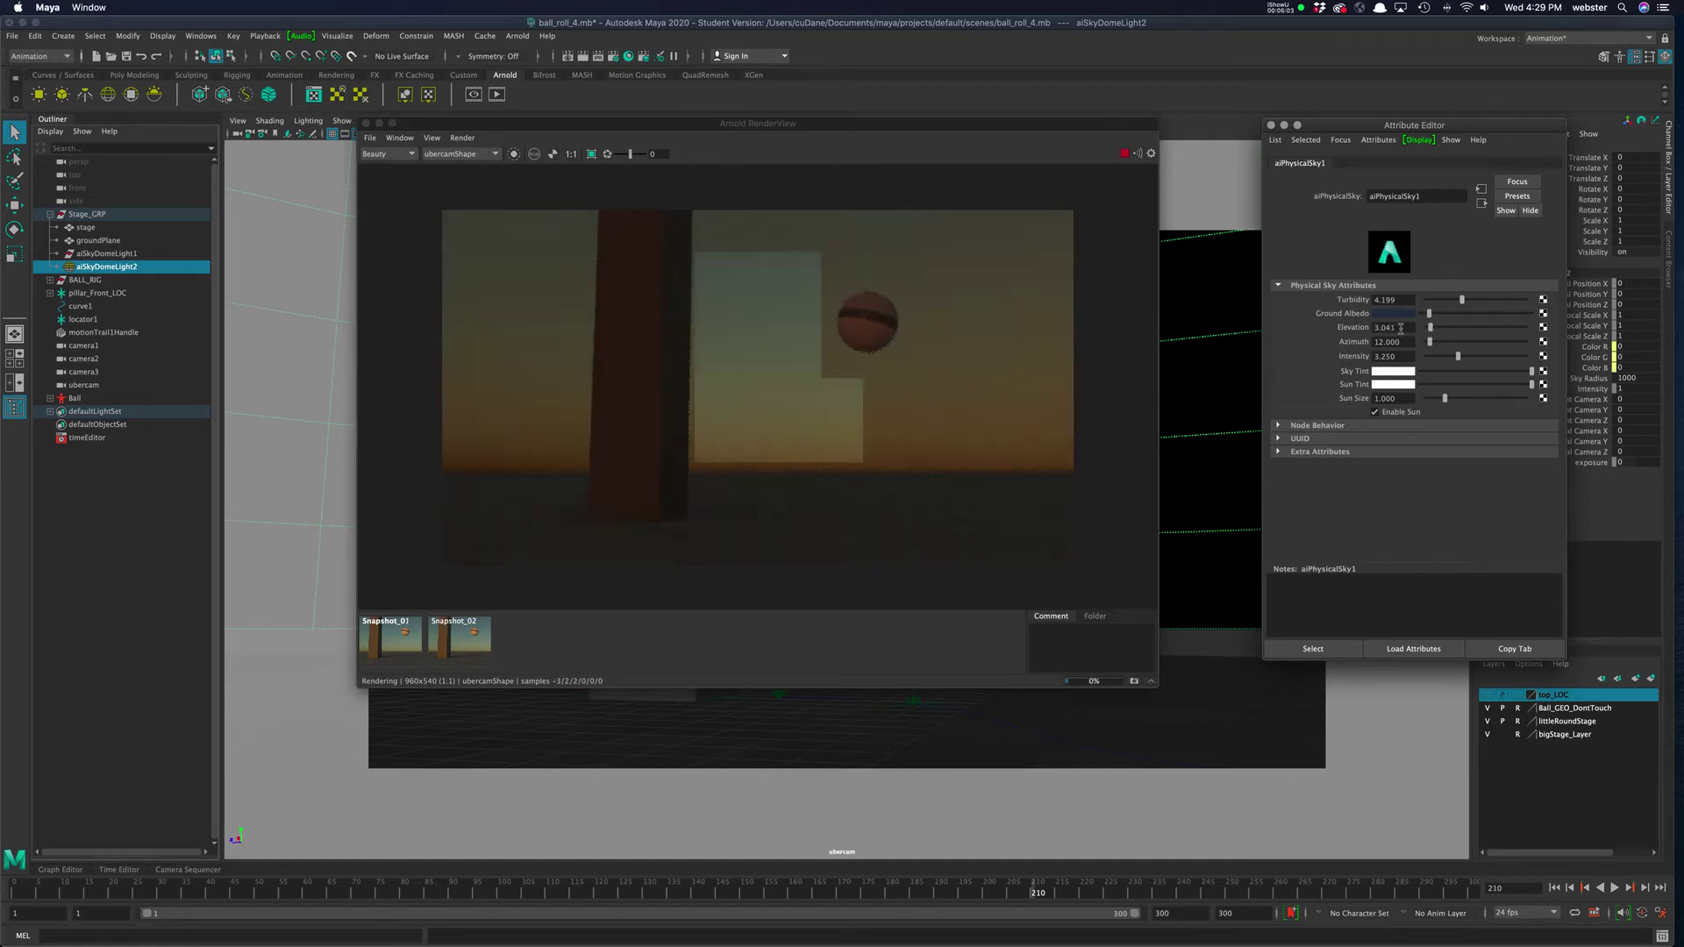
double_click(1390, 327)
key("BackSpace")
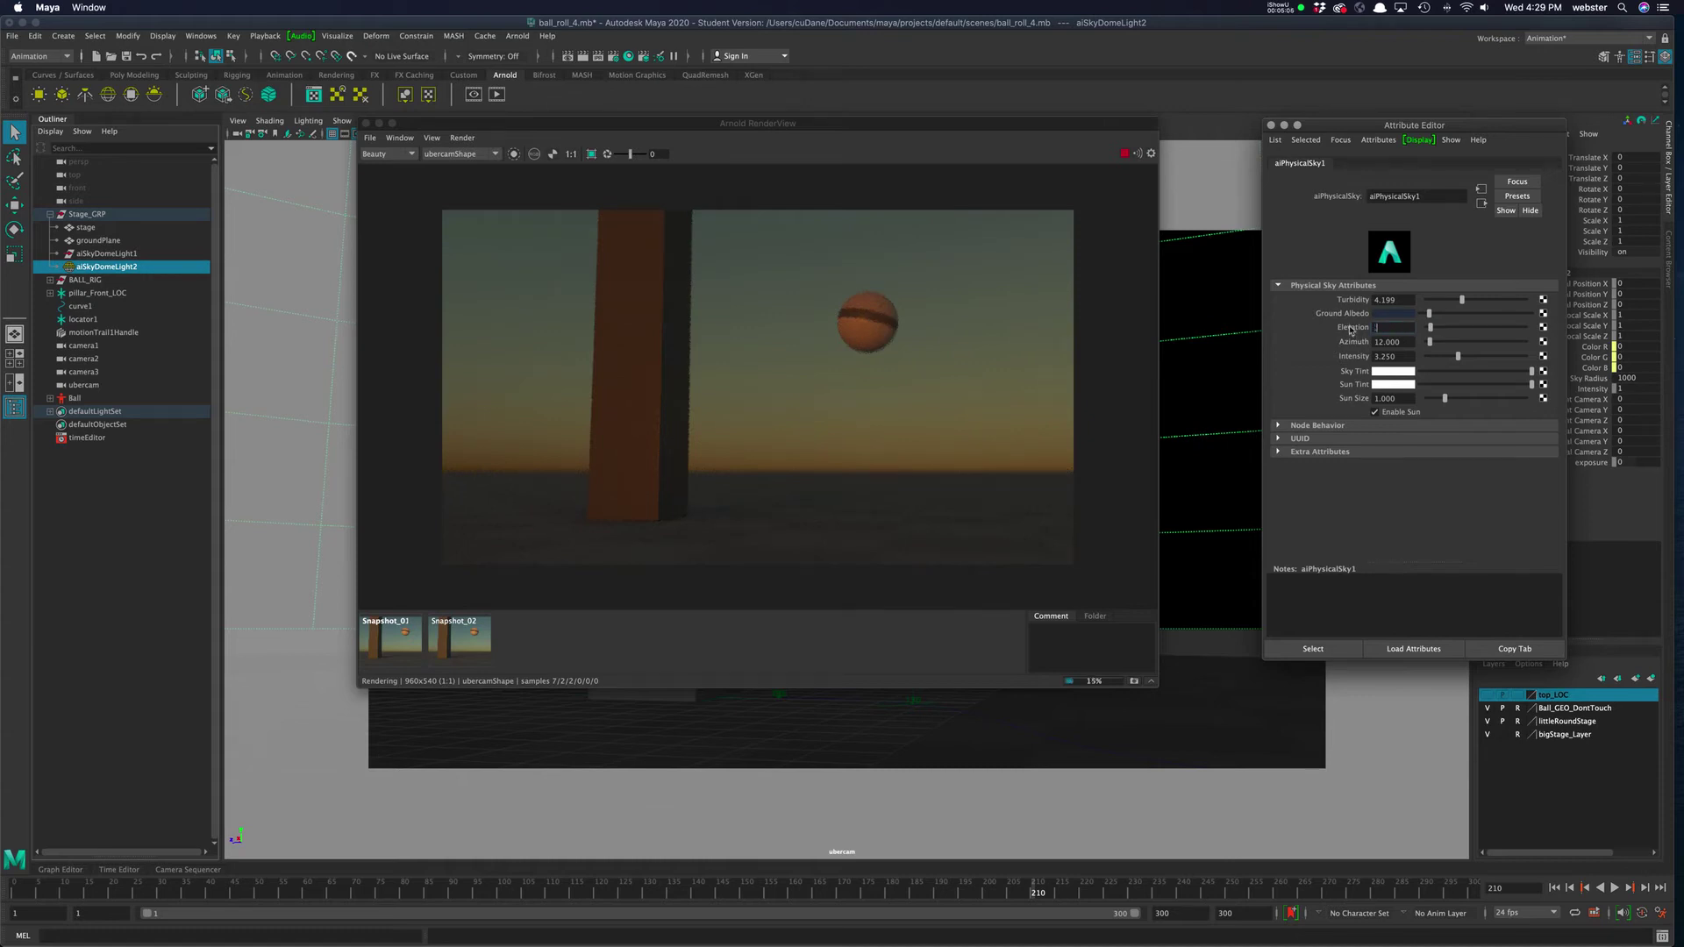
type(".05")
key("Return")
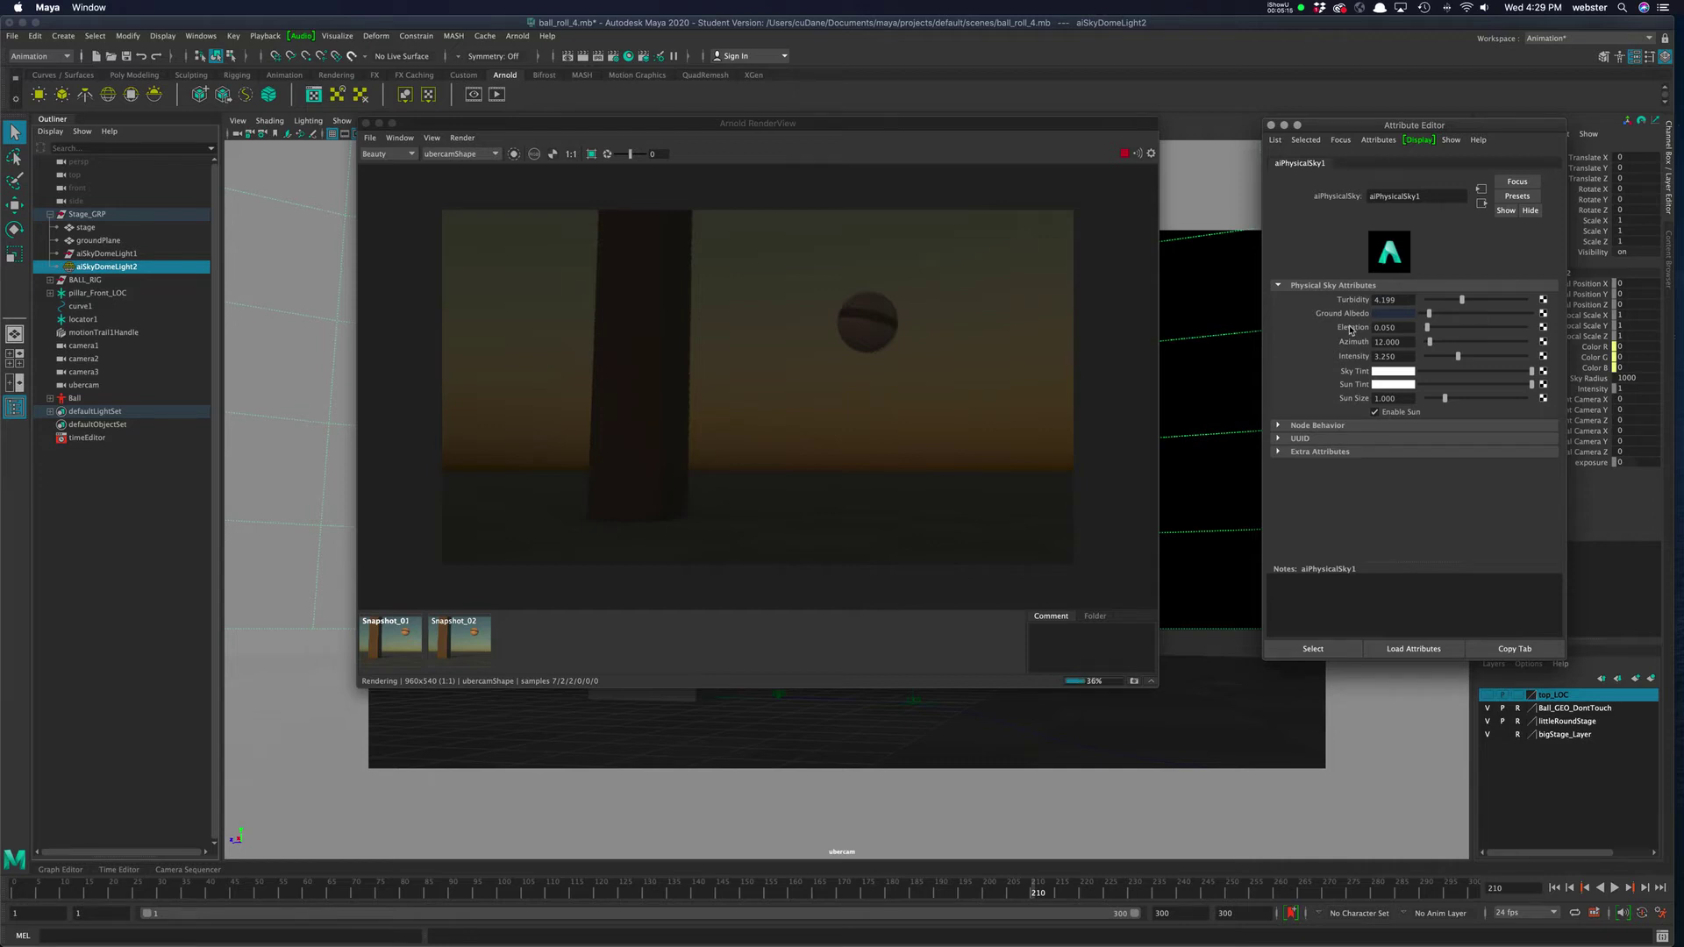
double_click(1395, 327)
type("0.025")
key("Return")
Close the Arnold RenderView and look through the persp camera instead of ubercam.
left_click(367, 124)
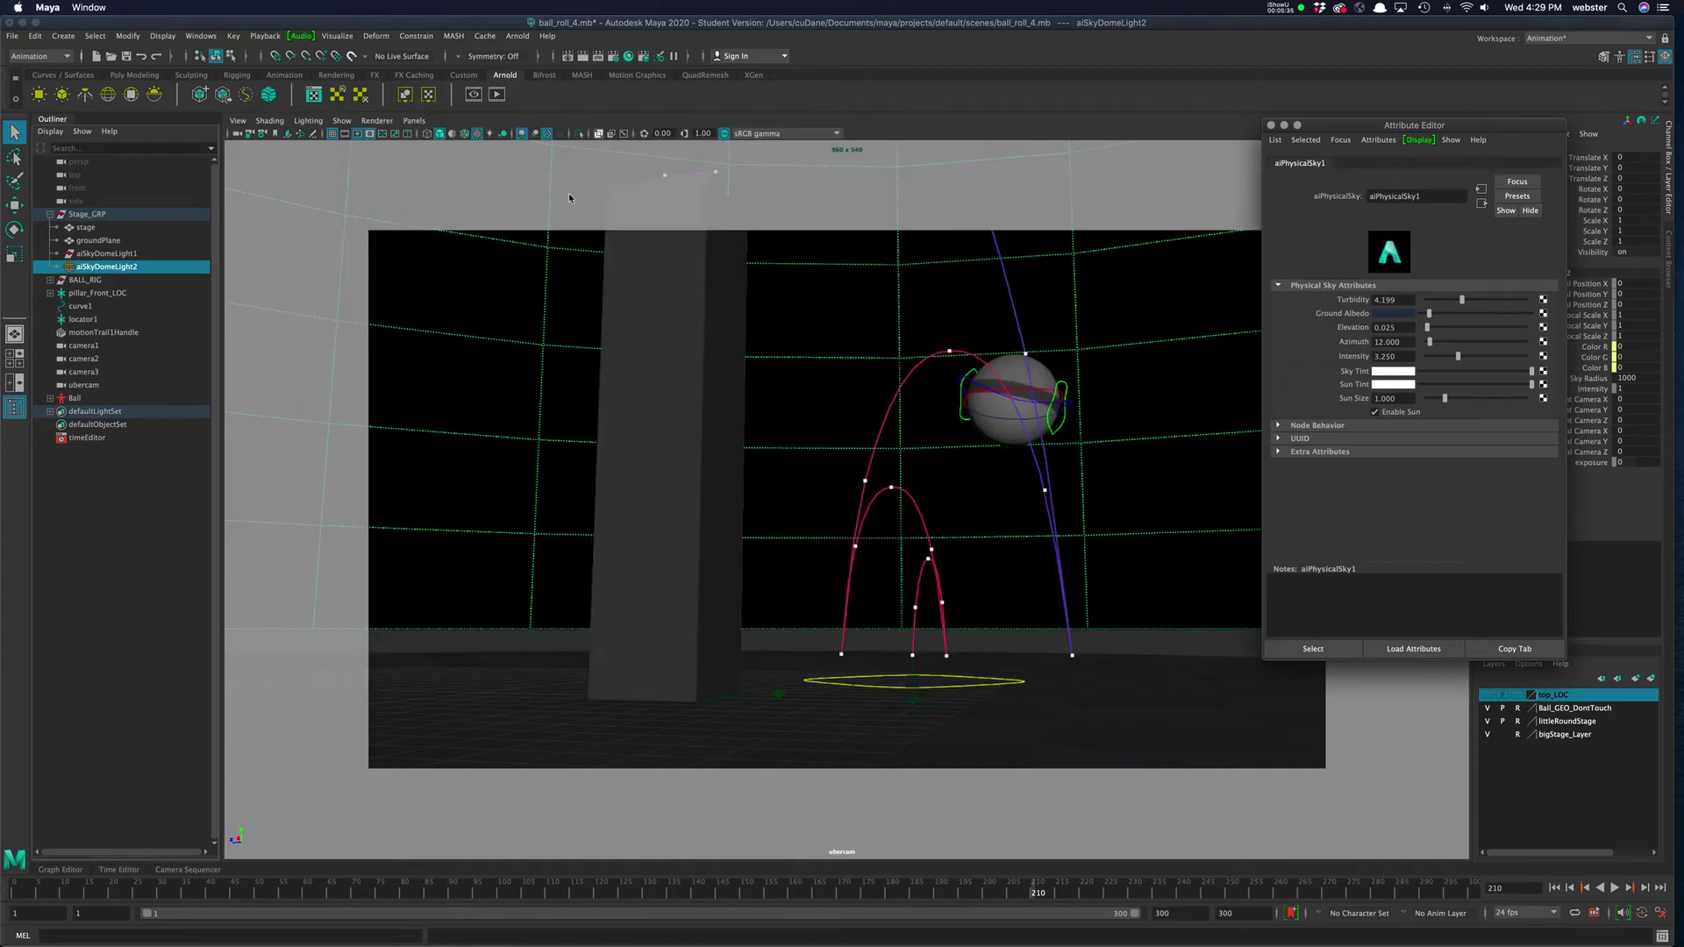
left_click(414, 121)
mouse_move(455, 133)
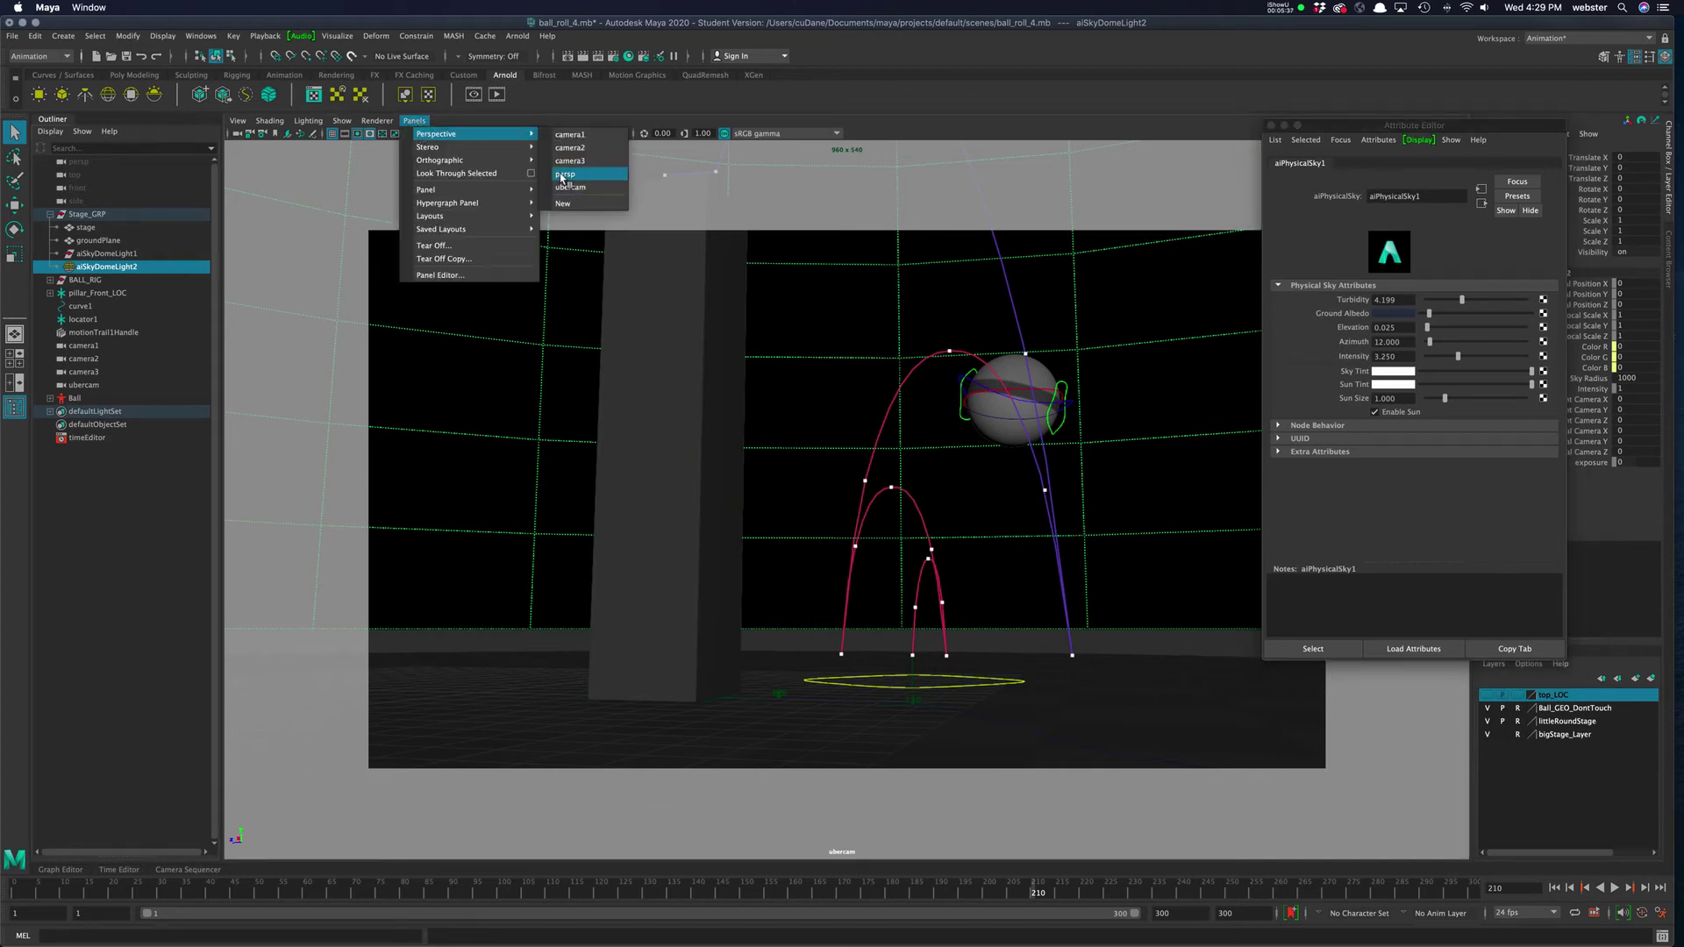
left_click(564, 174)
left_click_drag(734, 443, 909, 571, "alt")
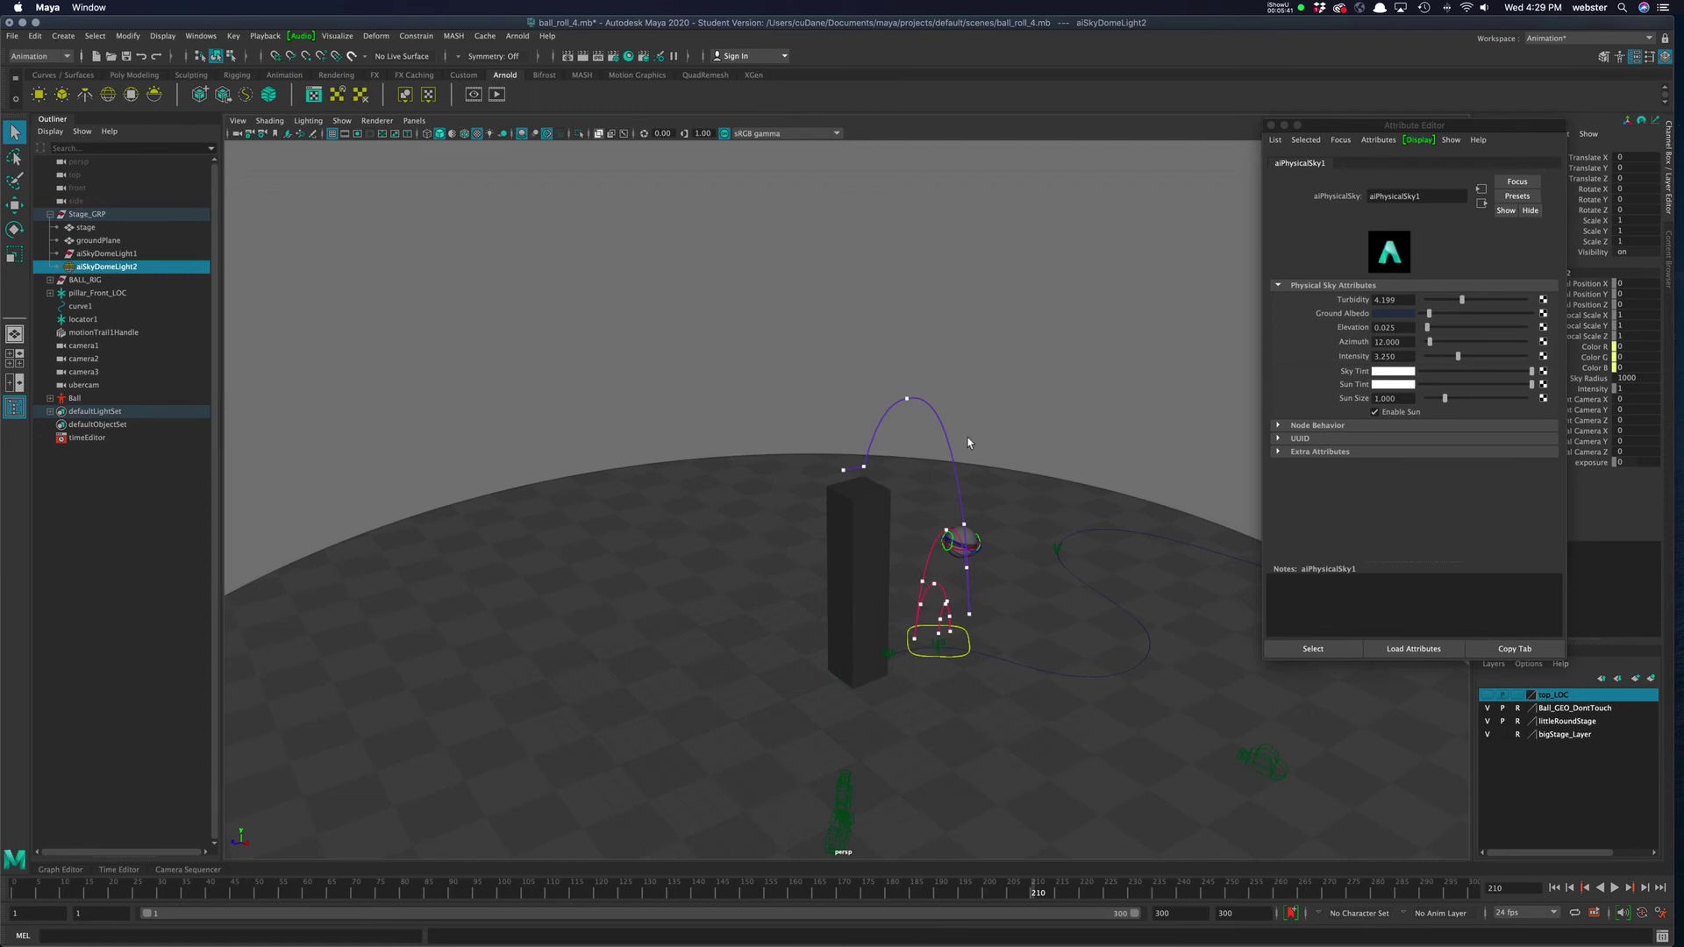
Tumble the persp view around the stage and close the physical sky attribute settings.
key("alt+space")
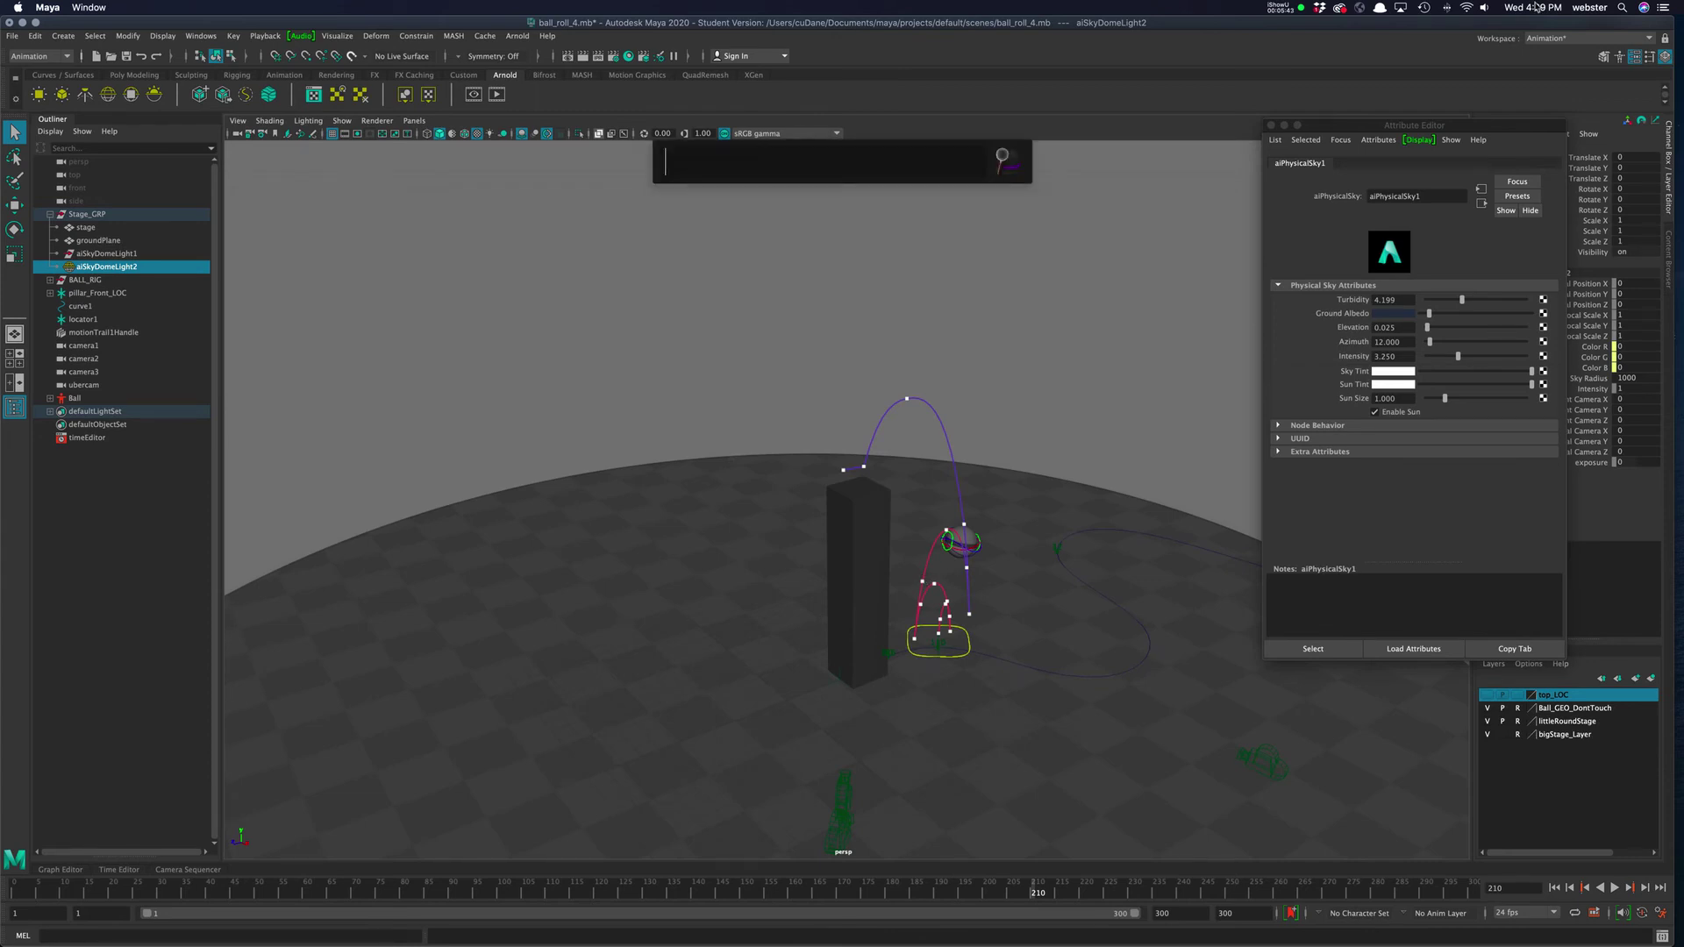
type("magic")
key("Return")
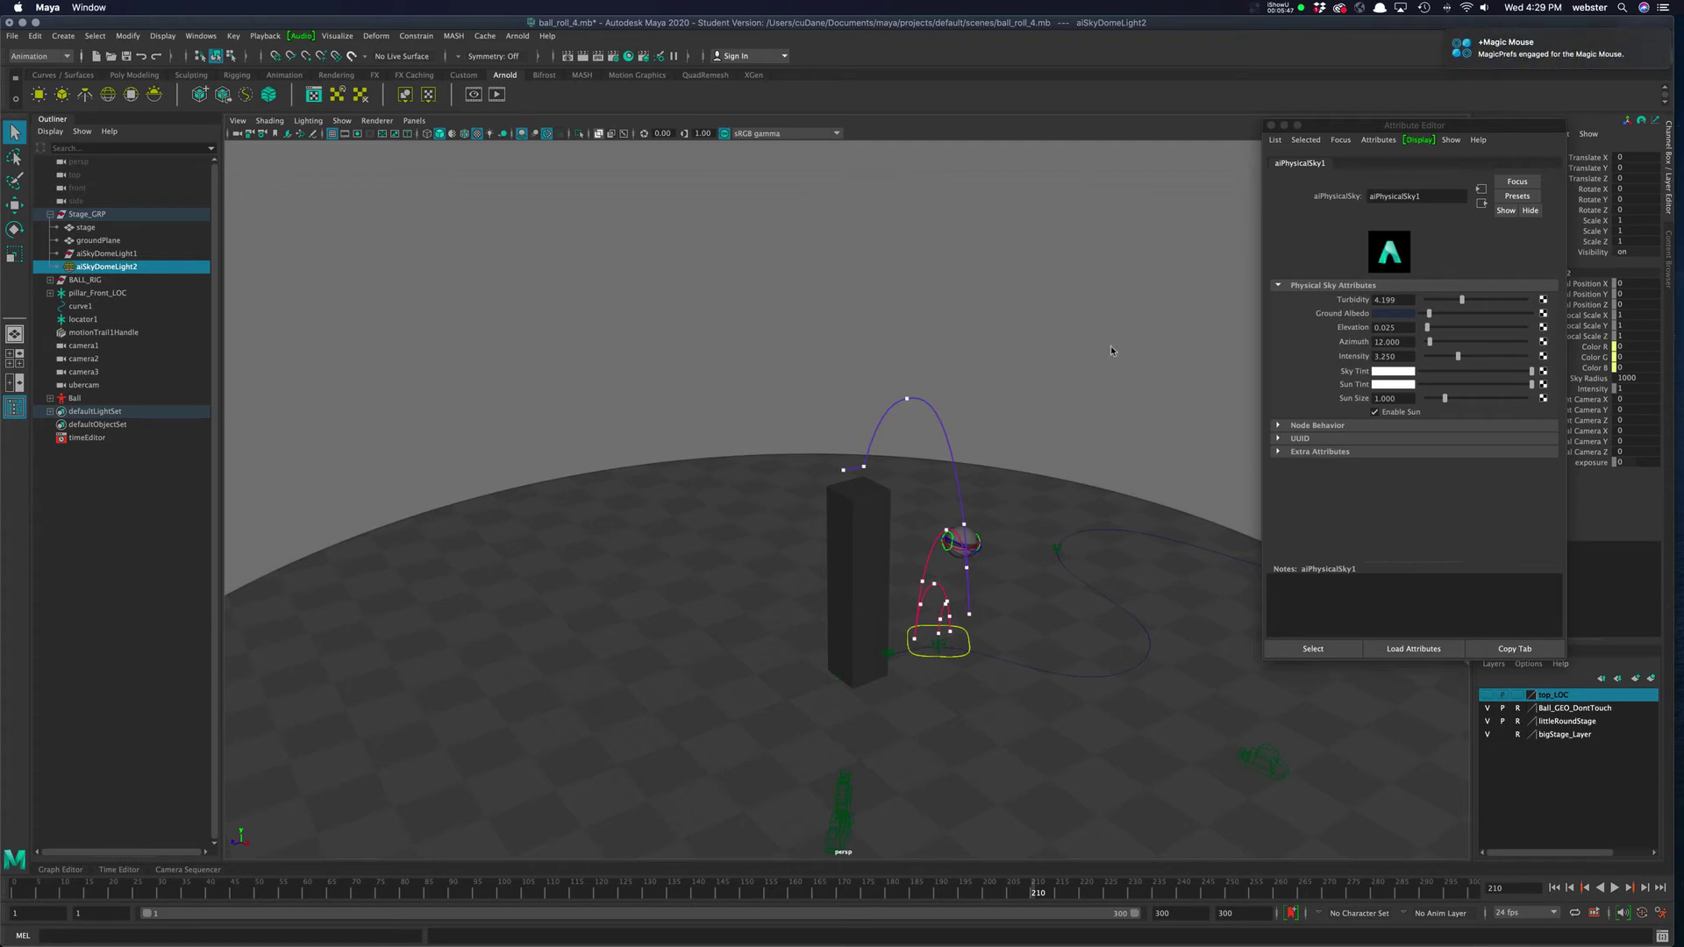
left_click_drag(1153, 359, 971, 472, "alt")
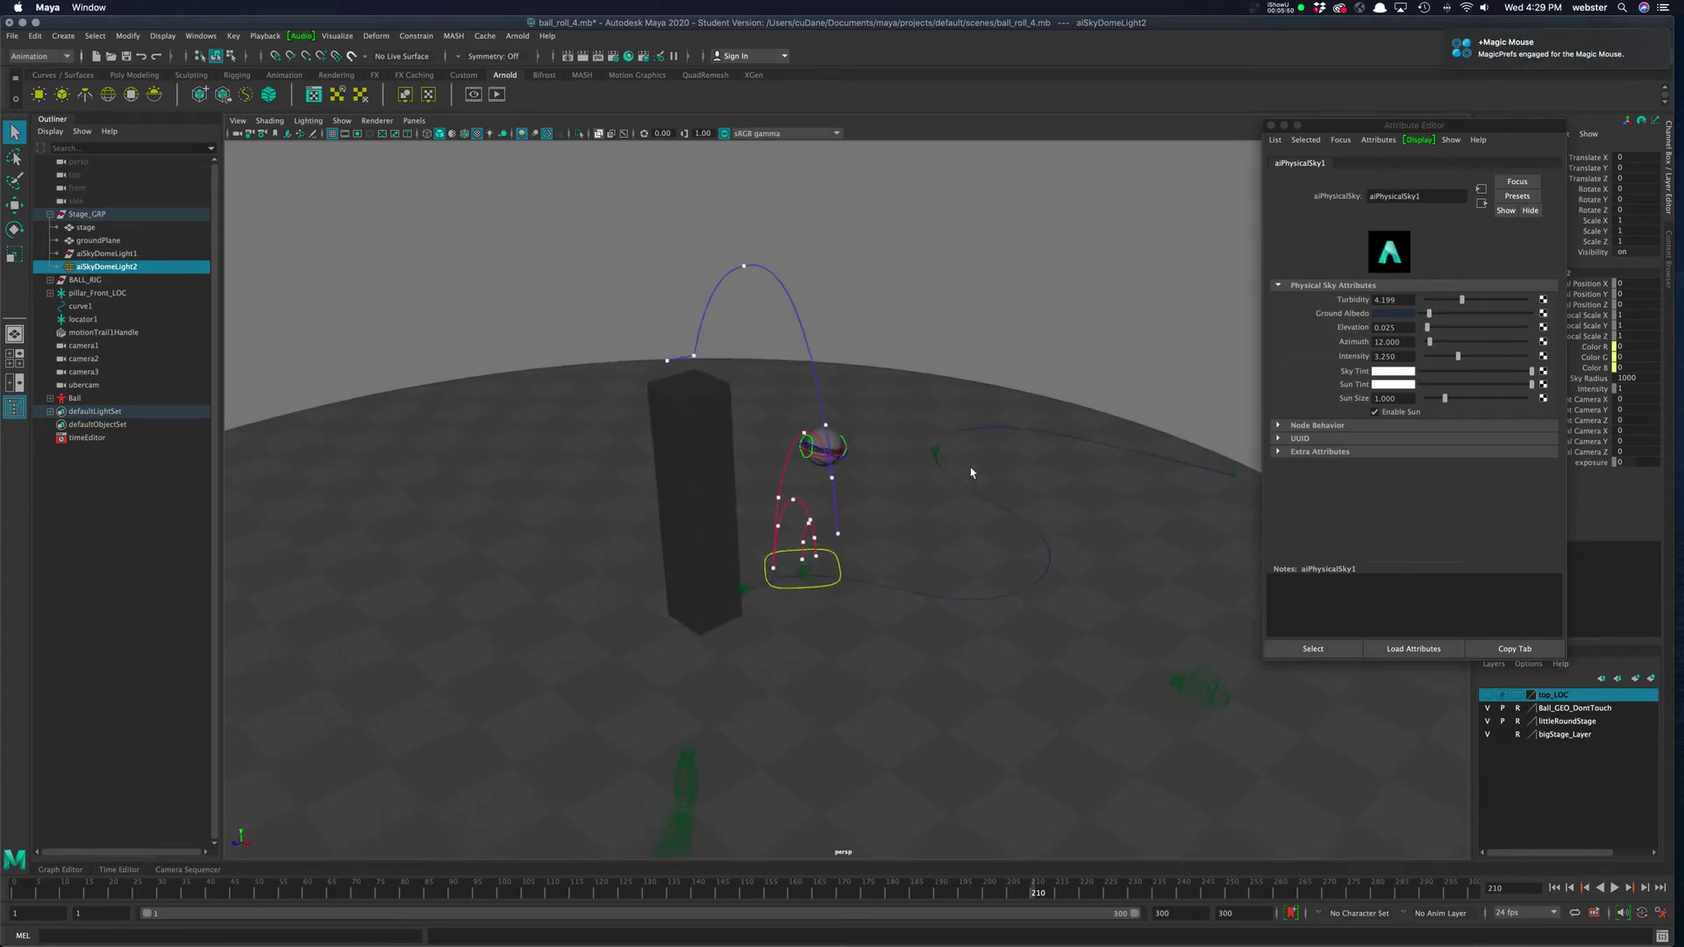
left_click(1271, 125)
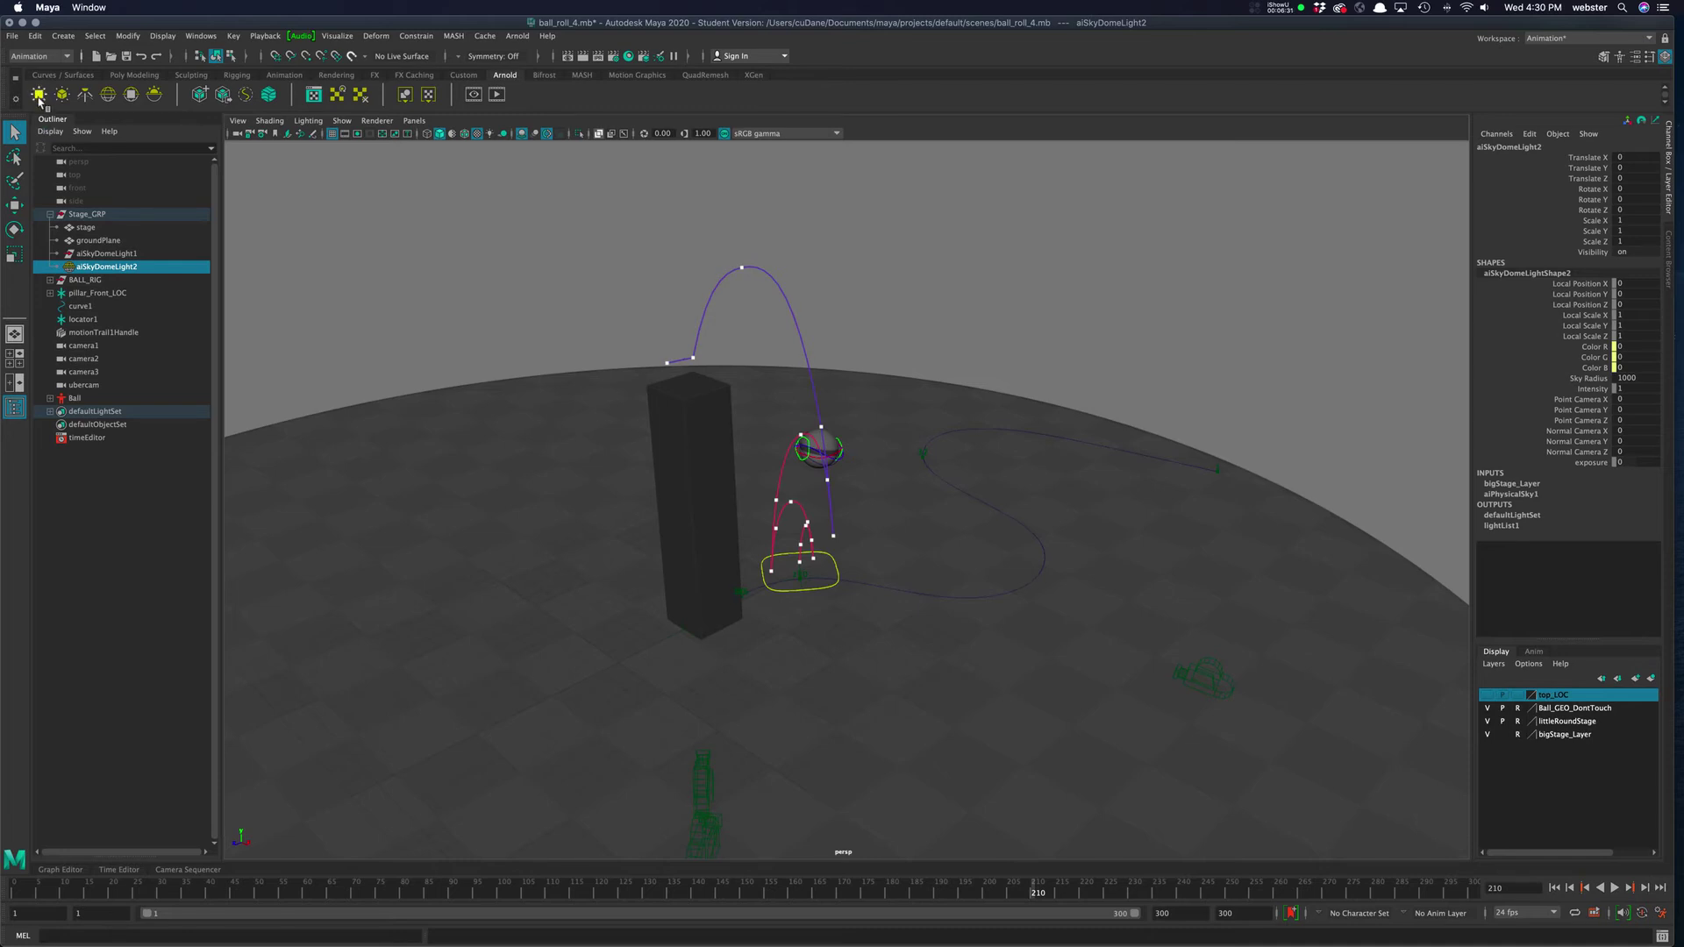
Create a new Arnold area light from the shelf.
left_click(38, 95)
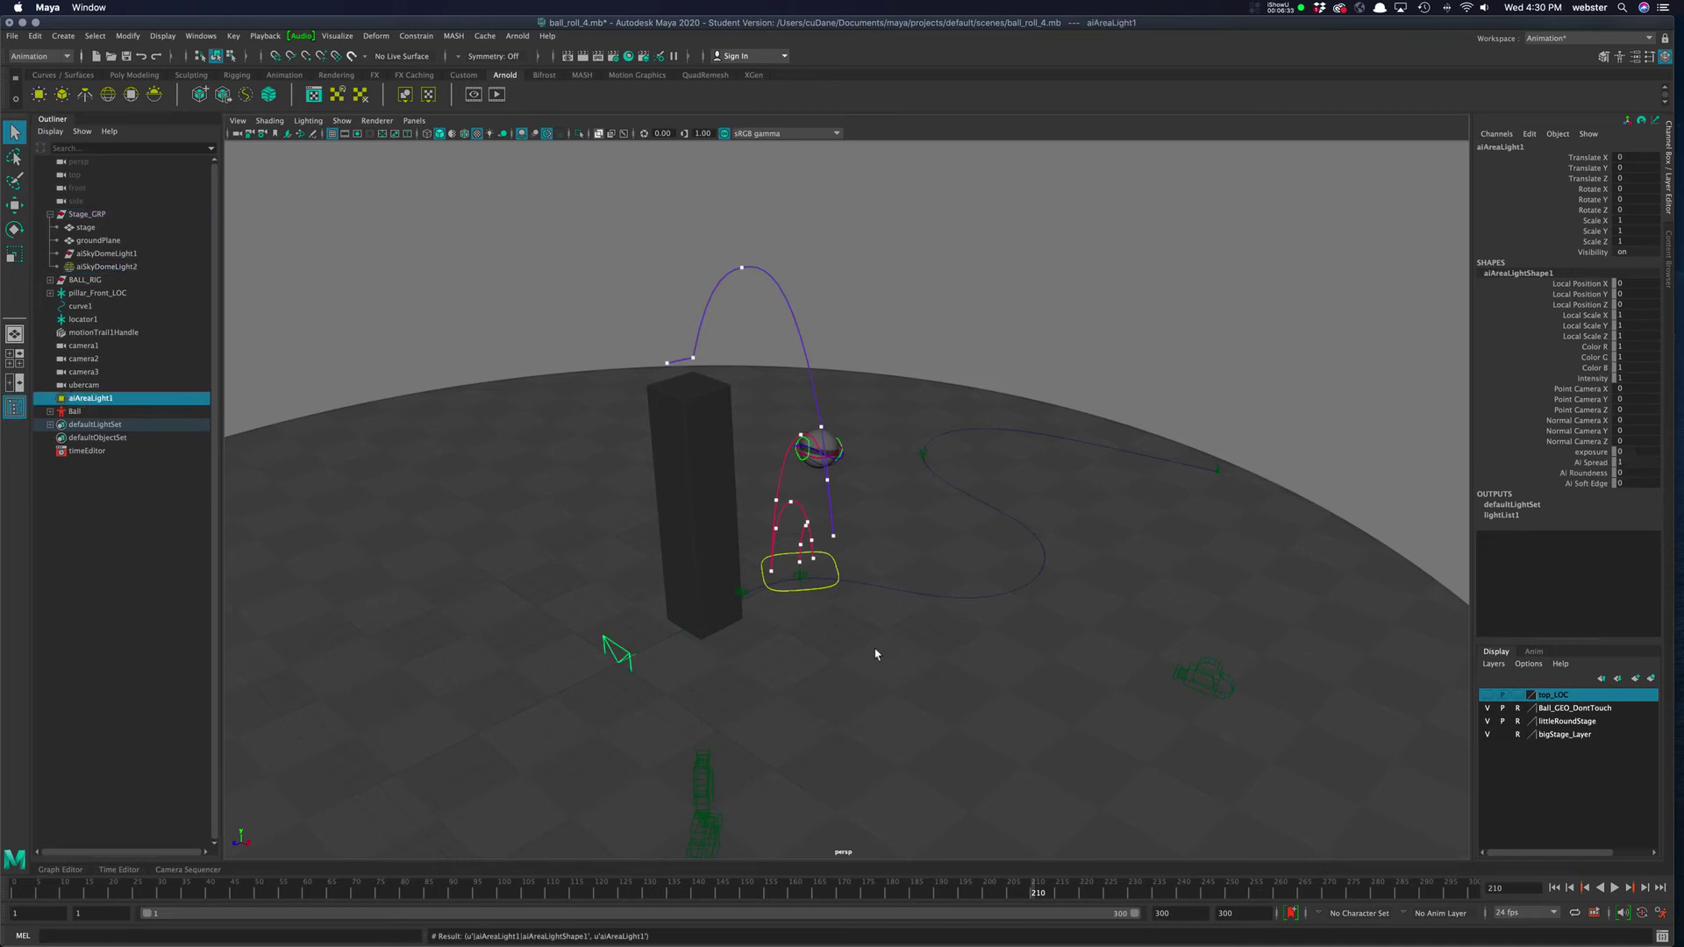
Raise the area light to about 17 units and set Rotate X to -90.
key("w")
left_click_drag(606, 559, 618, 177)
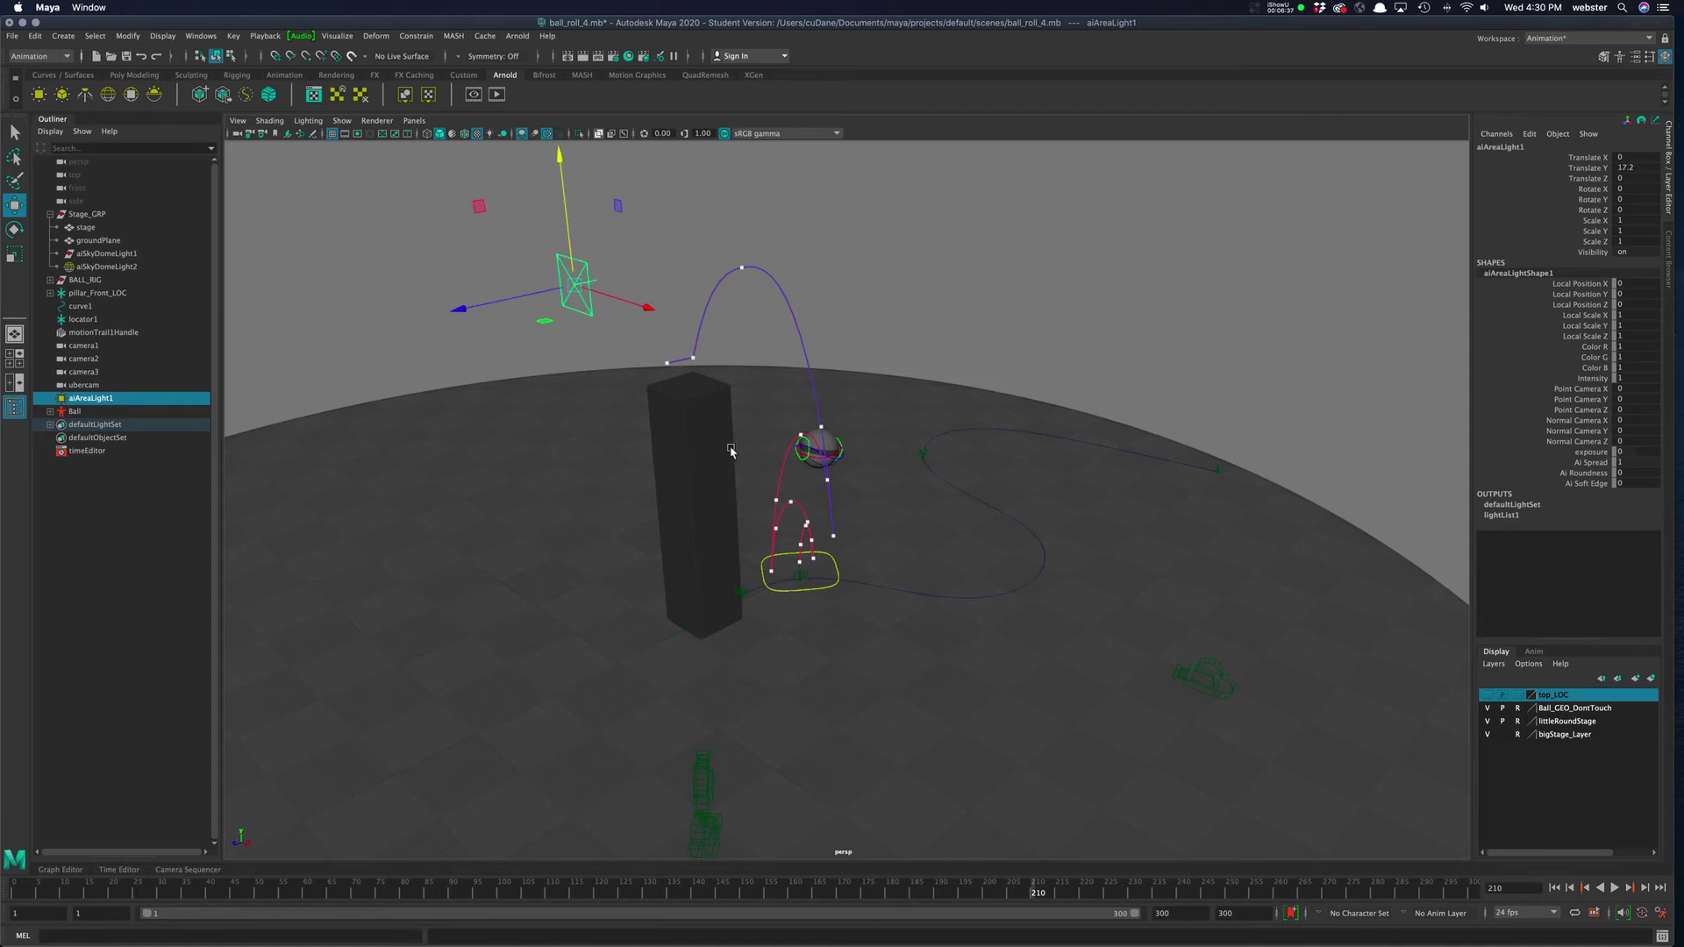
left_click_drag(731, 450, 892, 336, "alt")
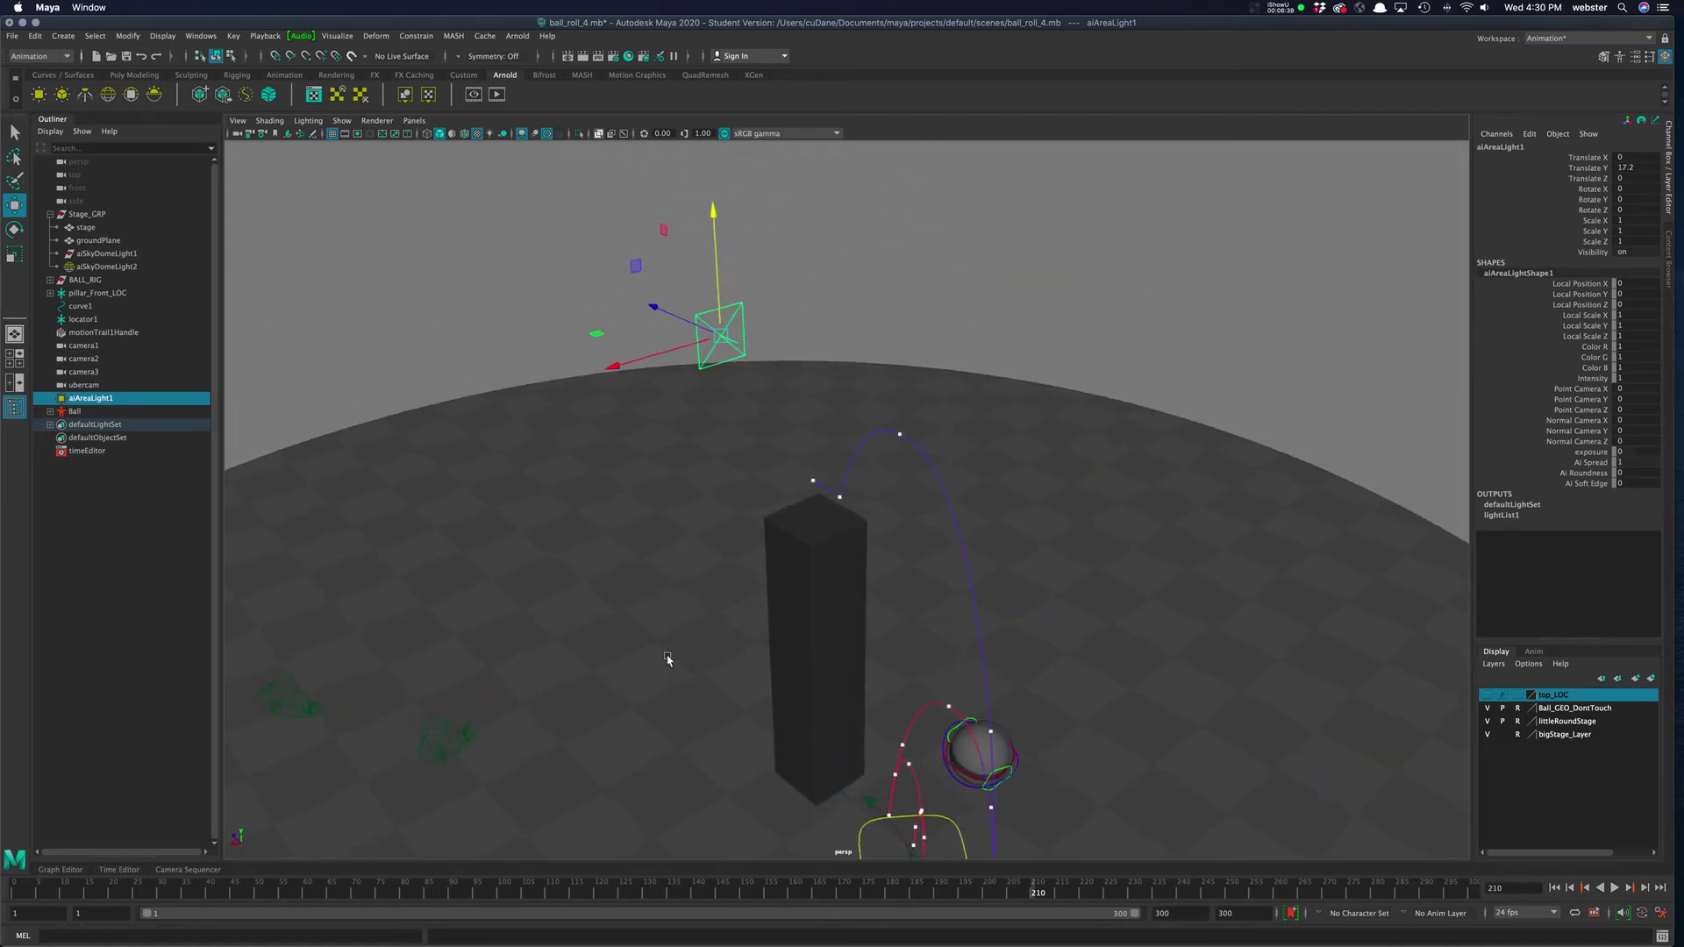
left_click_drag(668, 660, 604, 432, "alt")
left_click_drag(794, 435, 669, 435, "alt")
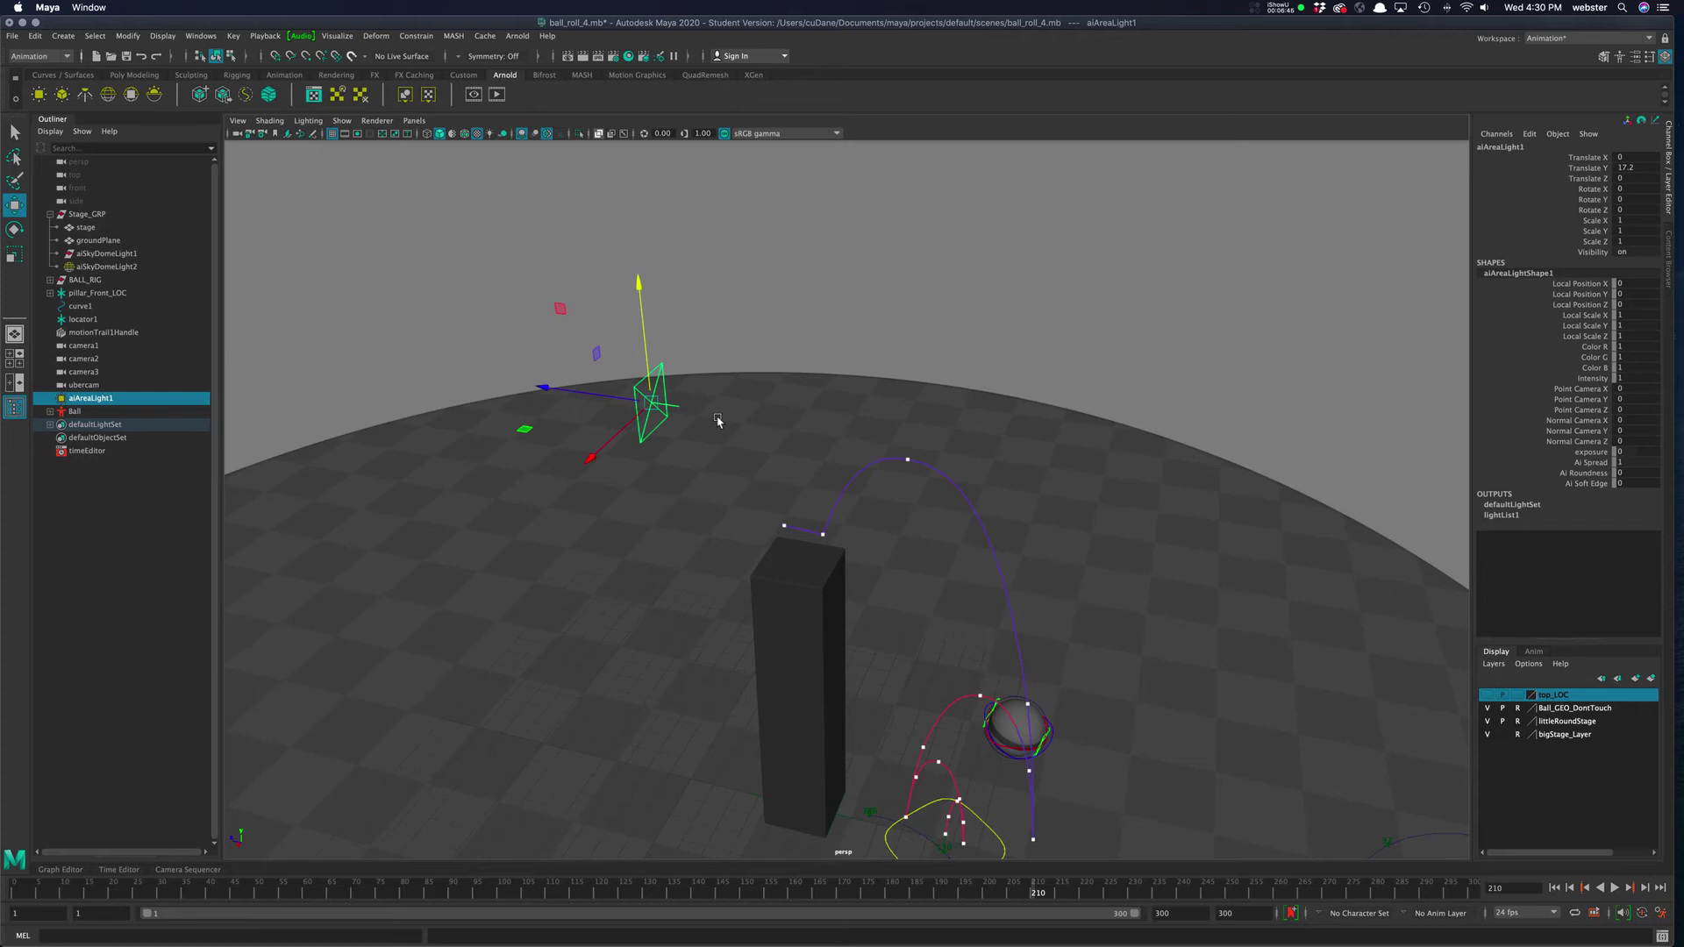
left_click(1637, 189)
type("-90")
key("Return")
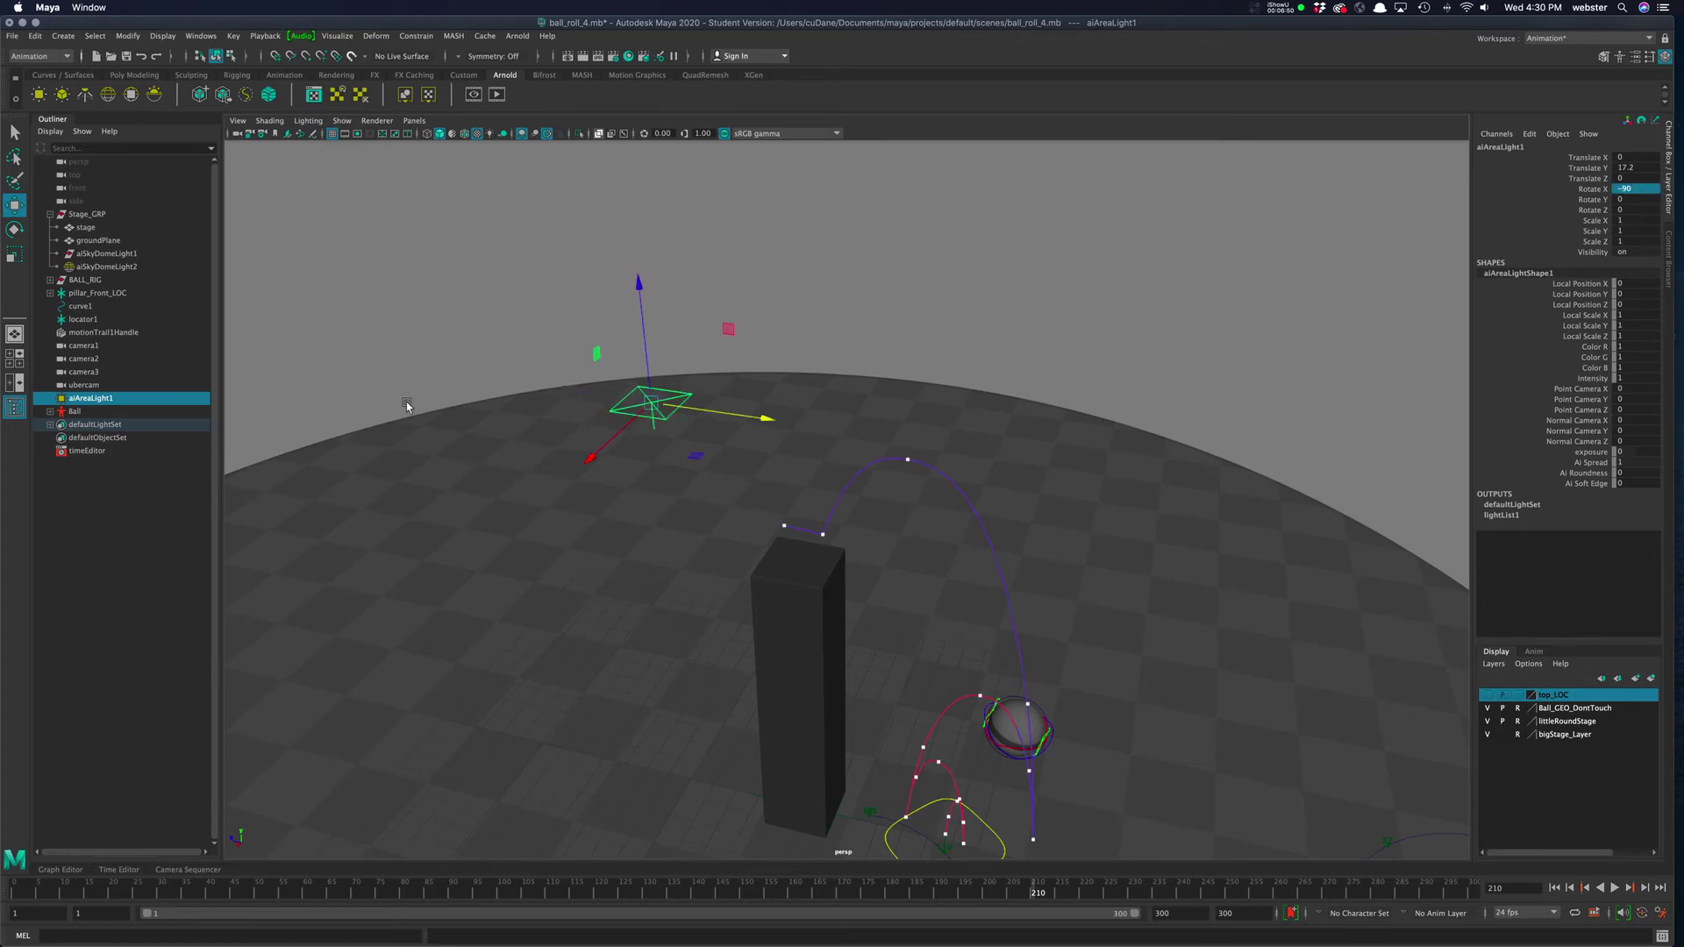
Place the area light at about Y 20.4, Z -9.2 and open its attribute settings.
left_click_drag(409, 406, 653, 509, "alt")
left_click_drag(839, 295, 838, 251)
left_click_drag(838, 252, 813, 373, "alt")
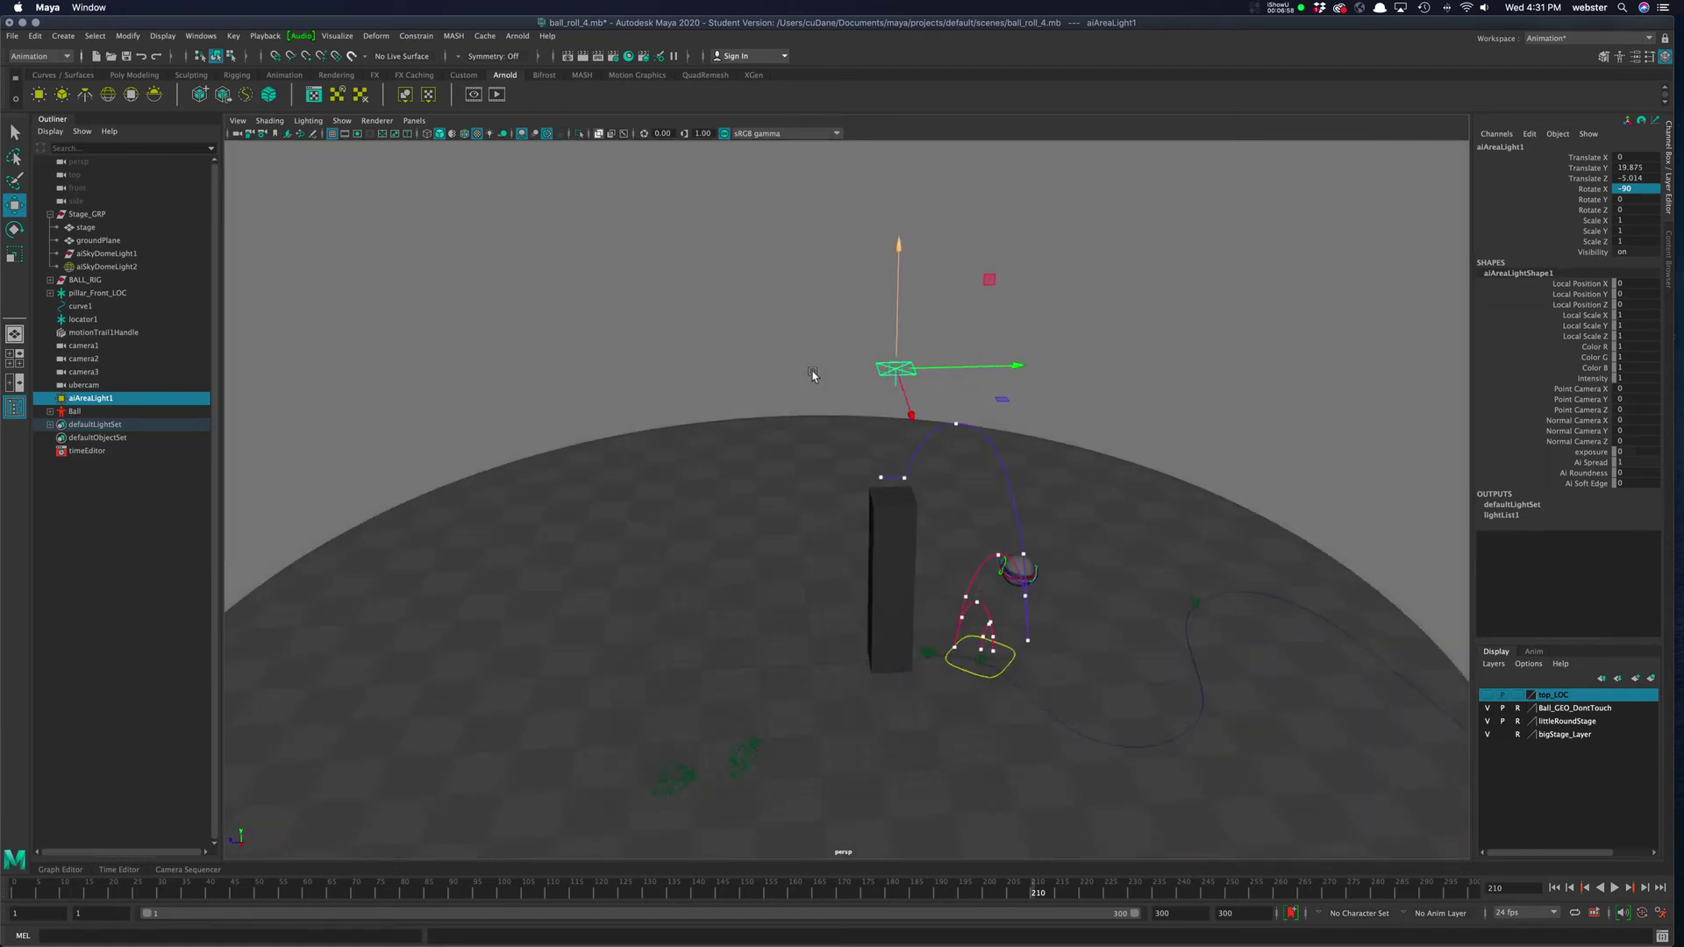
mouse_move(1033, 369)
left_mouse_down()
mouse_move(1094, 367)
mouse_move(1052, 350)
left_mouse_up()
key("e")
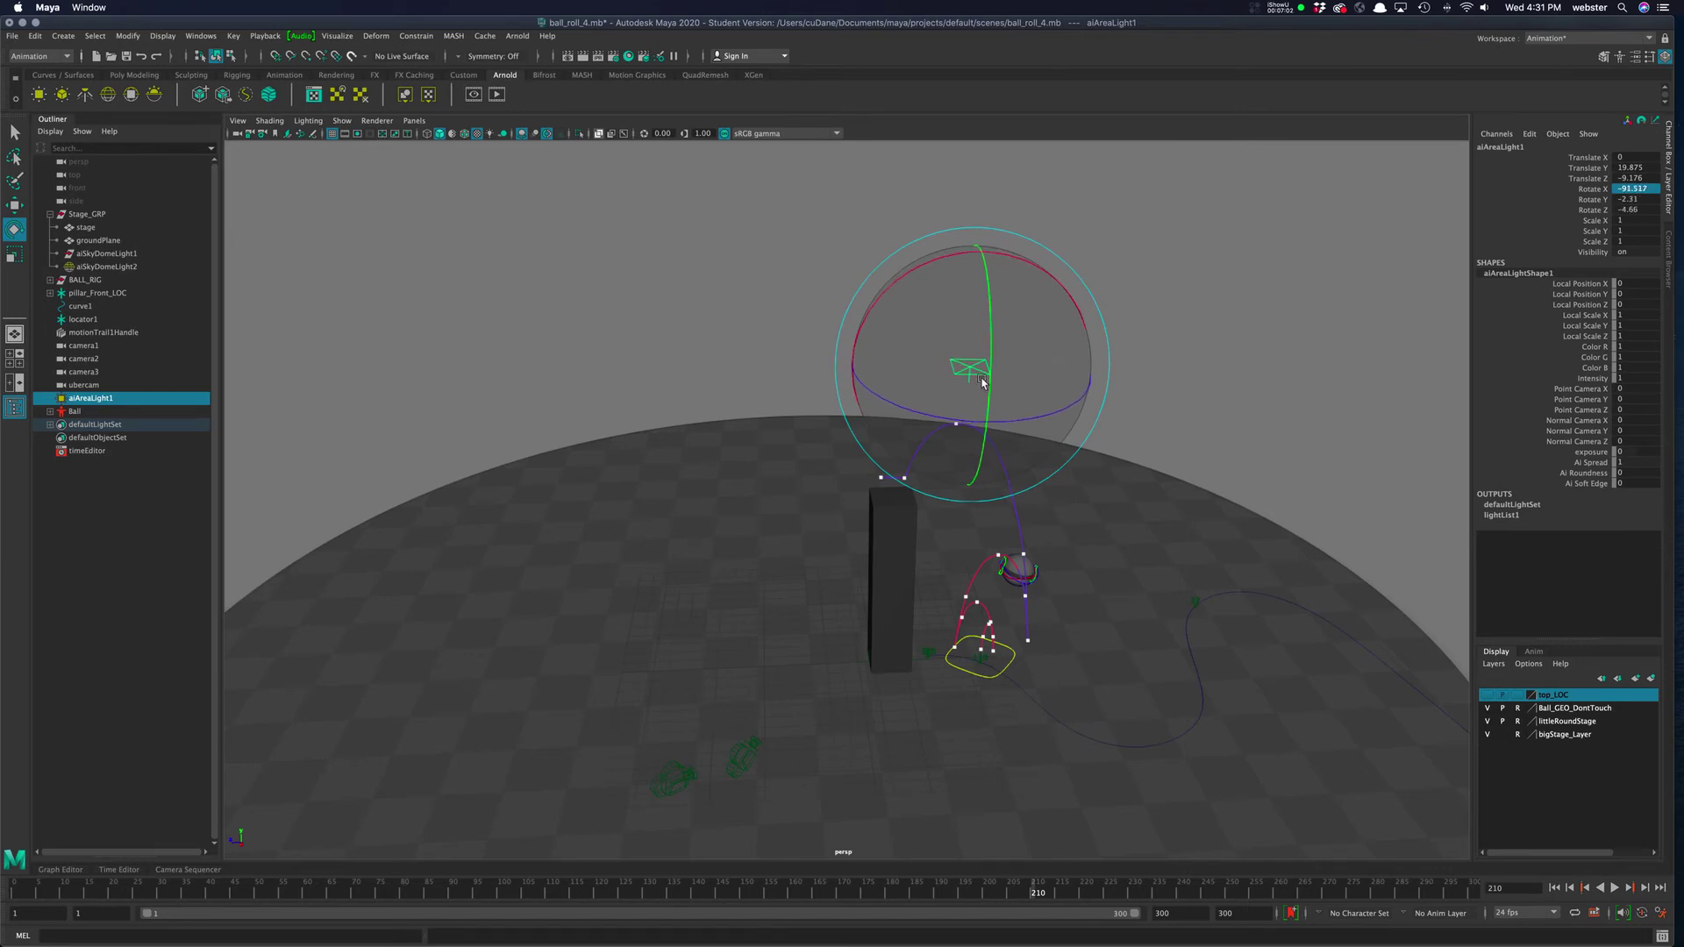
left_click_drag(935, 386, 965, 257)
key("z")
key("z")
key("w")
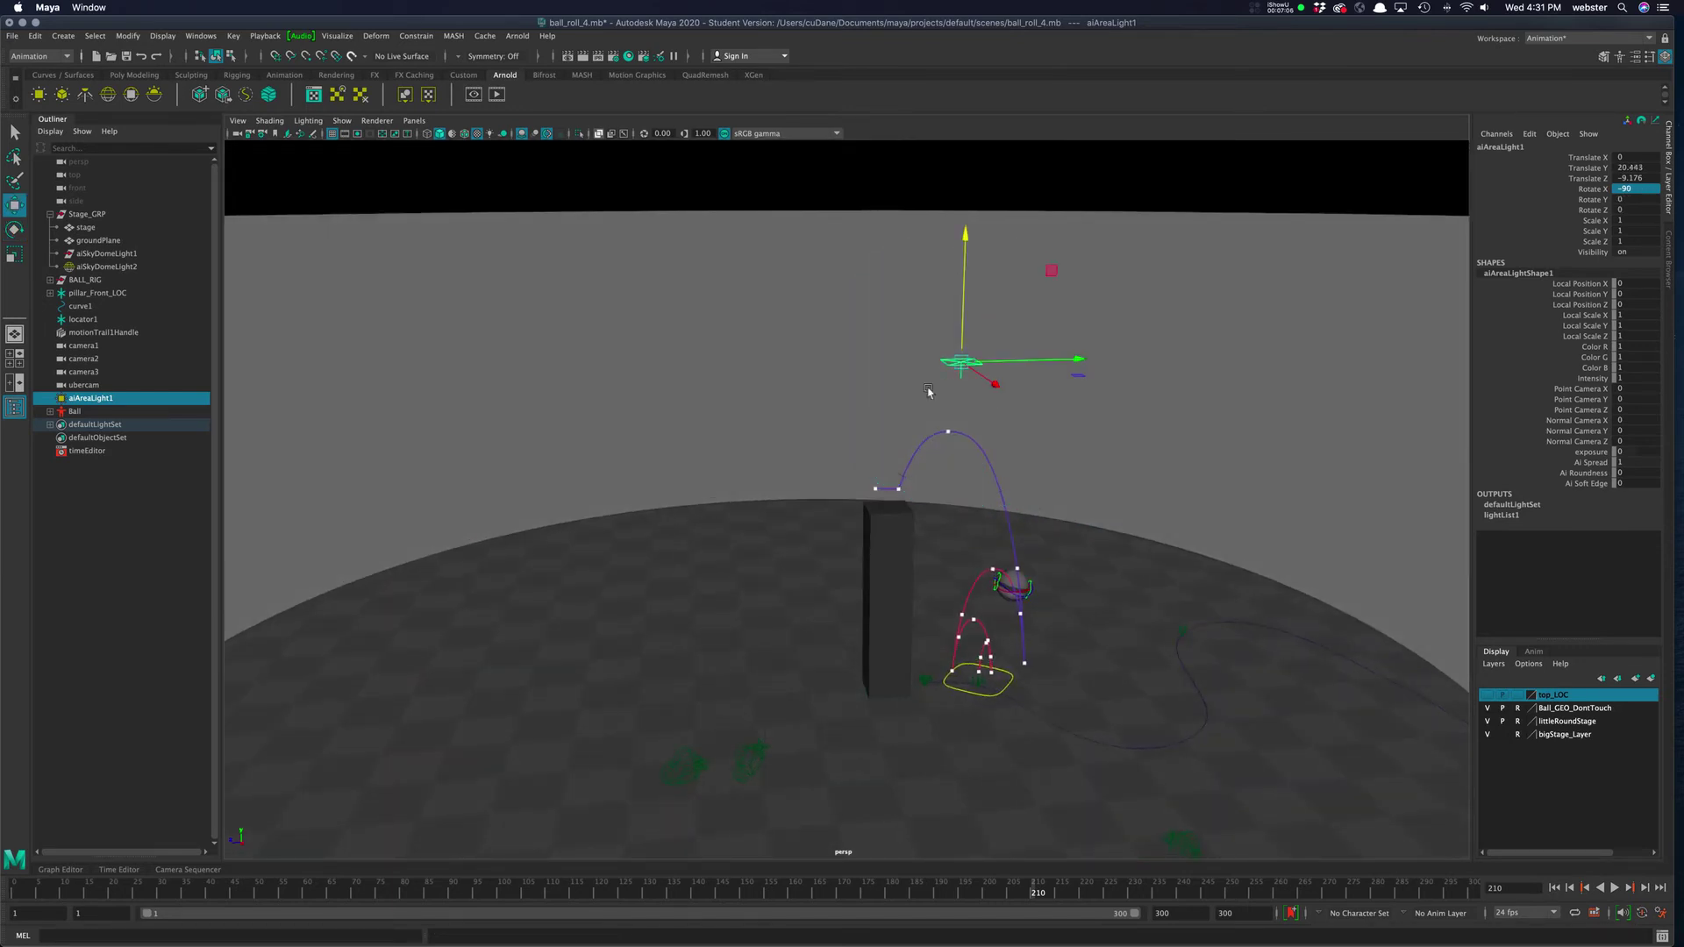
left_click_drag(948, 602, 1087, 583, "alt")
middle_click_drag(1087, 583, 868, 593, "alt")
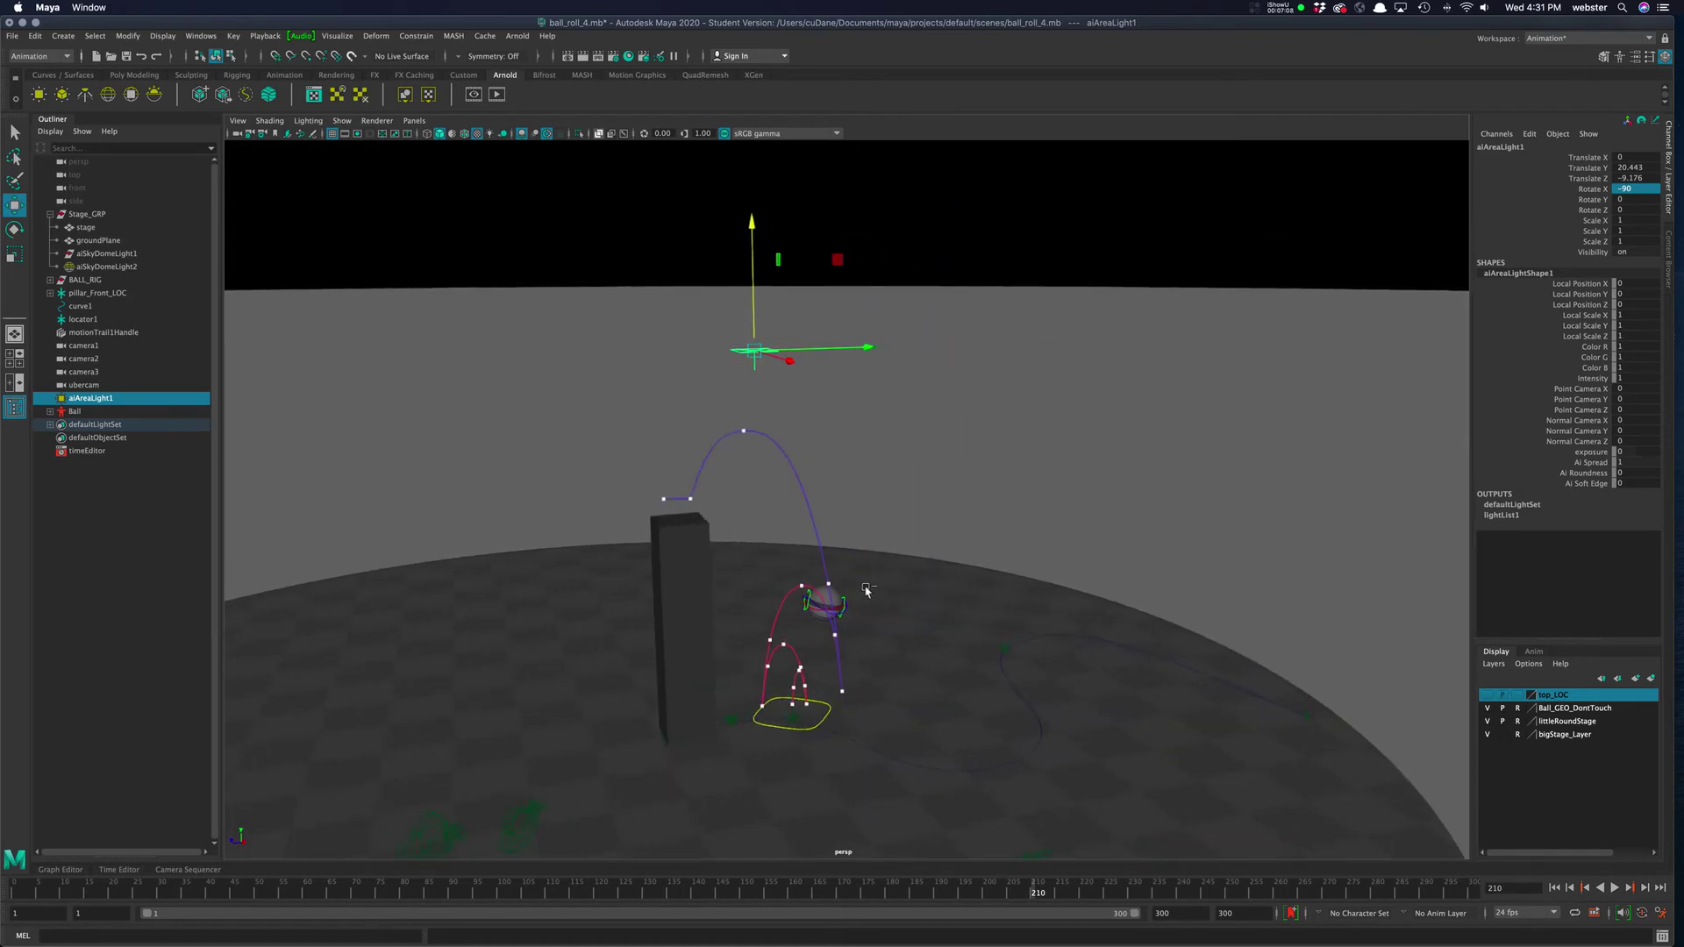
key("ctrl+a")
left_click_drag(1457, 126, 1660, 342)
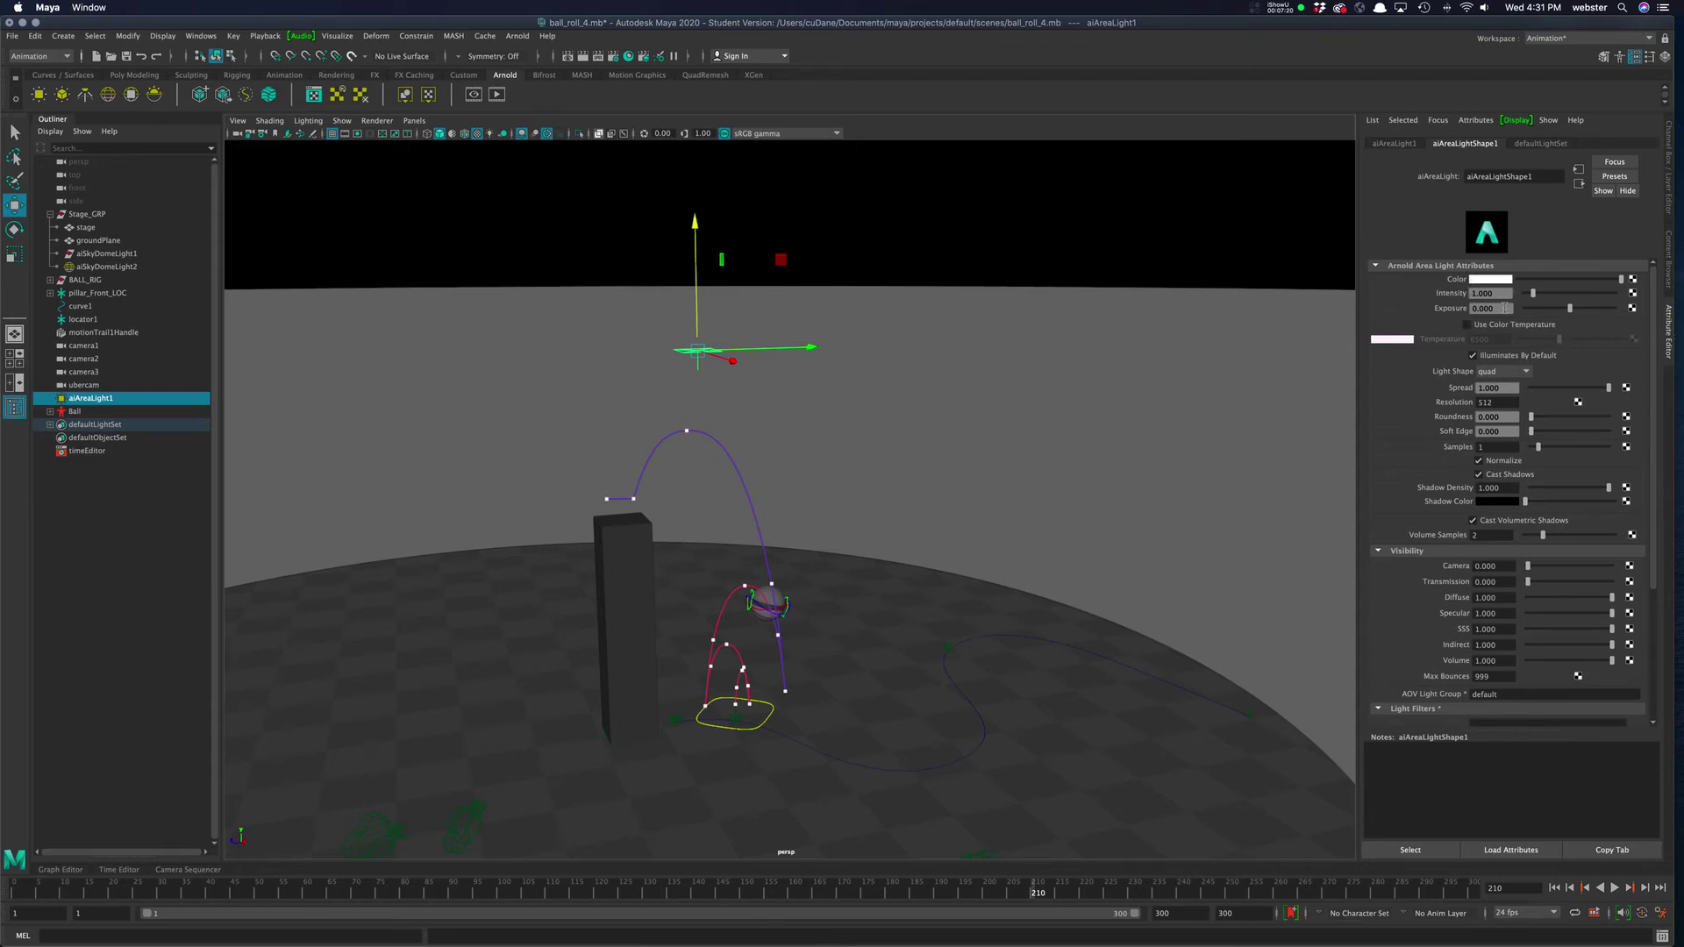
Tumble the persp view and start an Arnold render of the scene.
left_click_drag(689, 555, 758, 584, "alt")
left_click(495, 94)
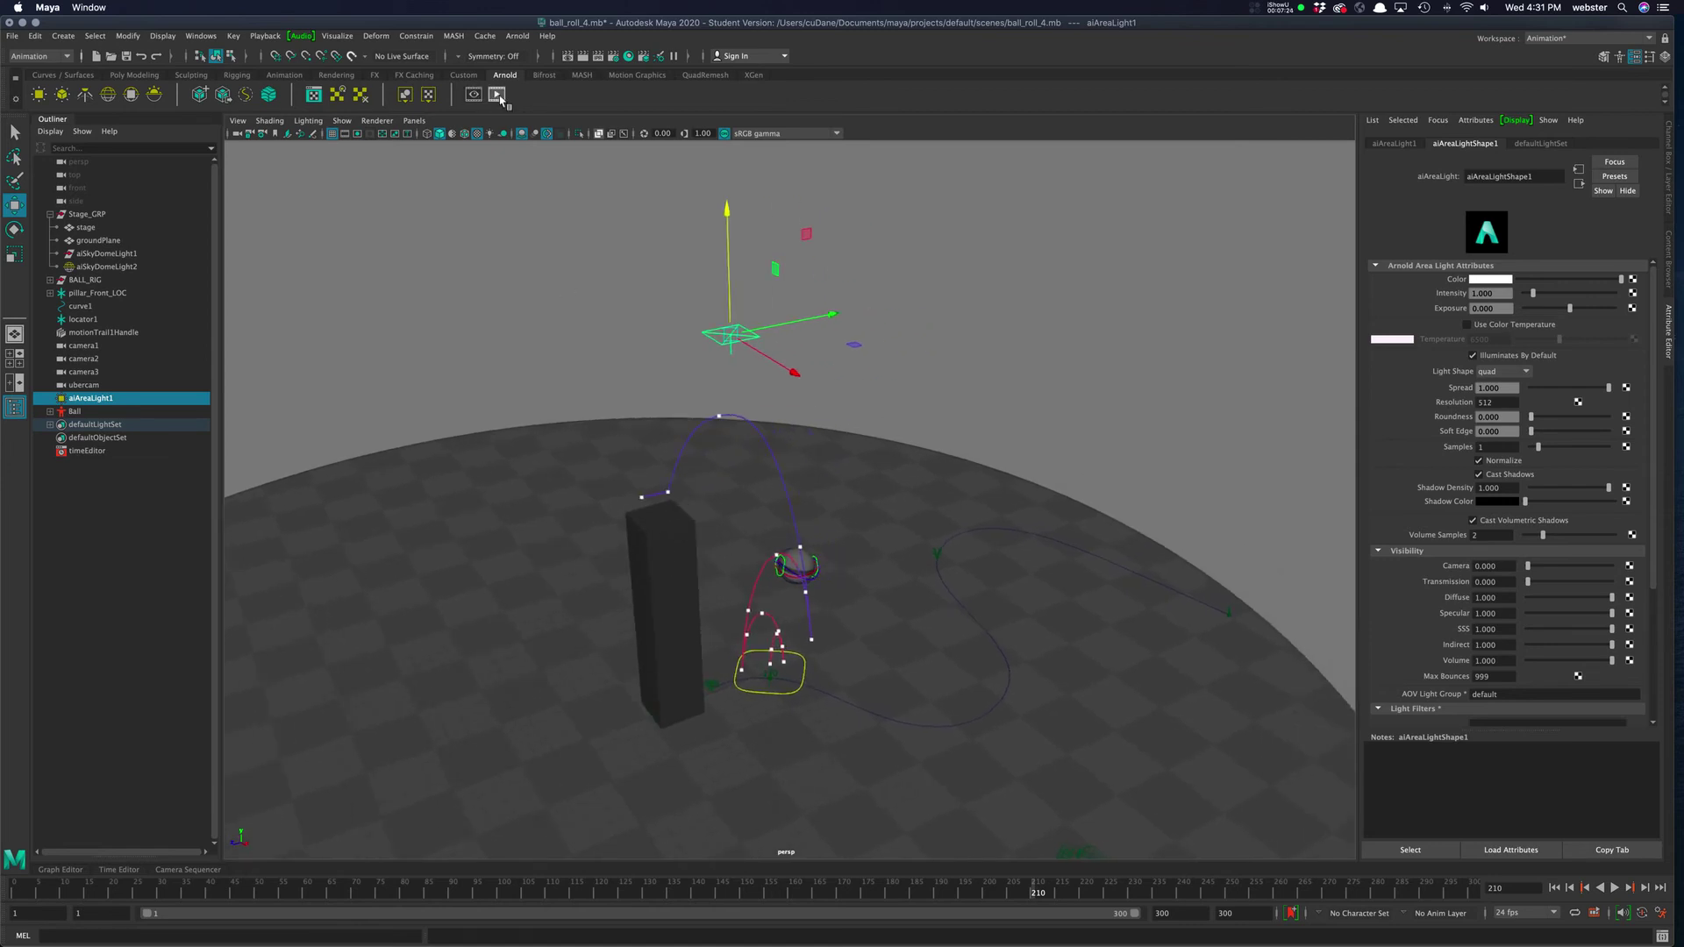
Render from the perspShape camera and move the RenderView window up and left.
left_click(443, 156)
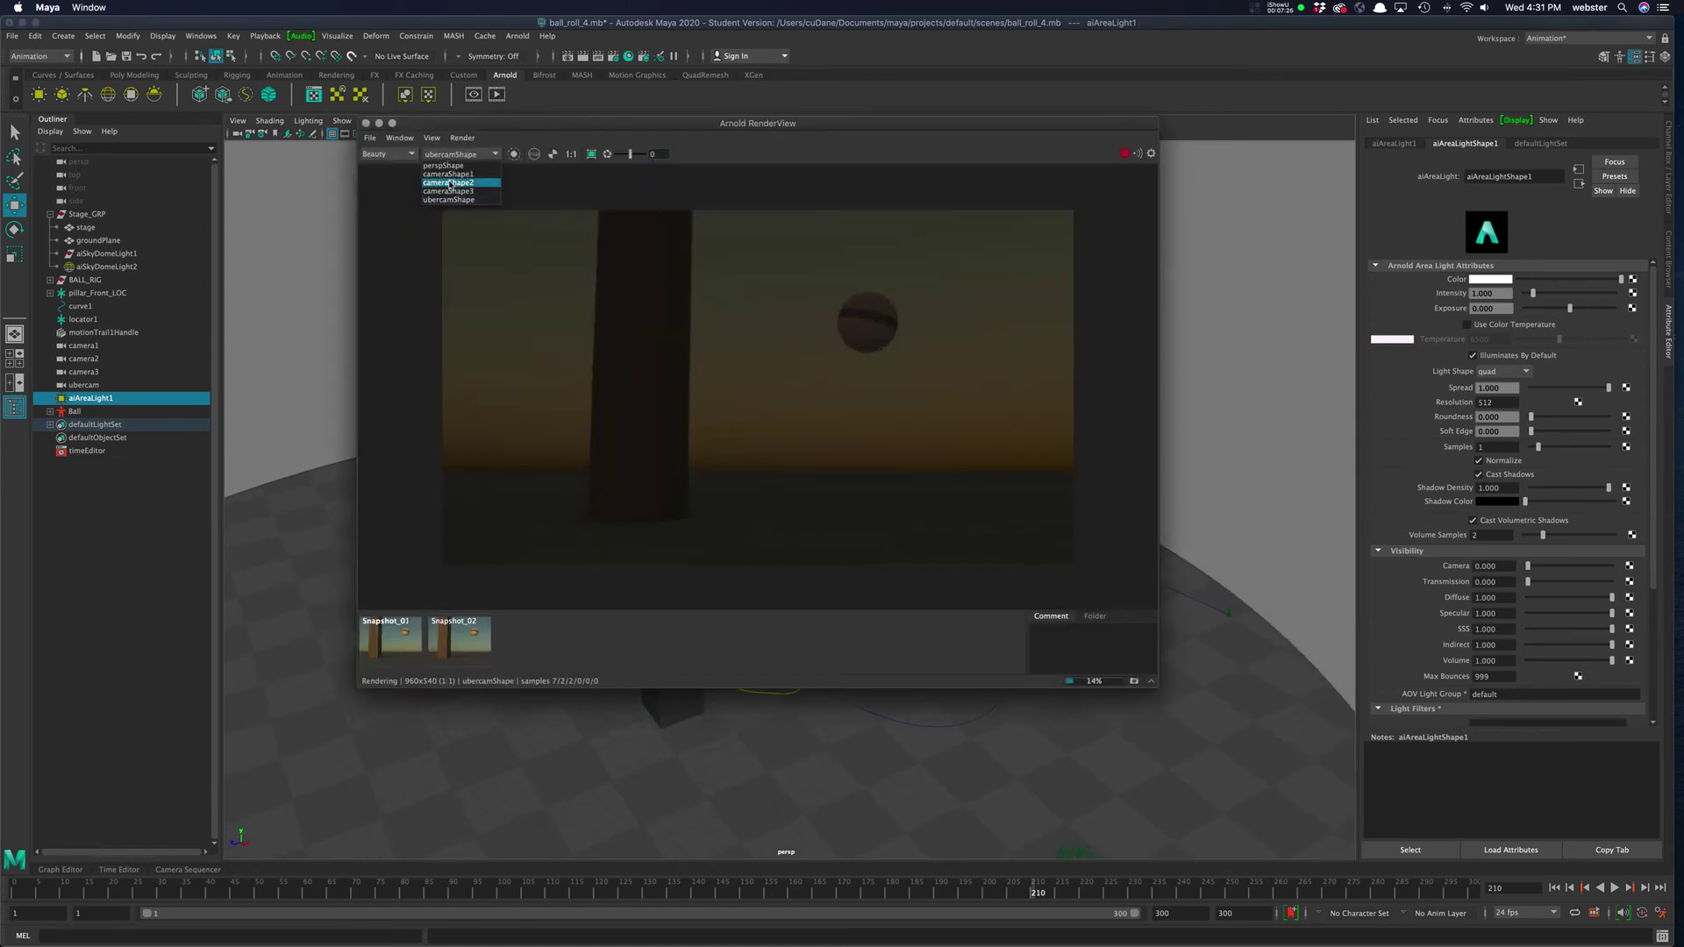
left_click(456, 172)
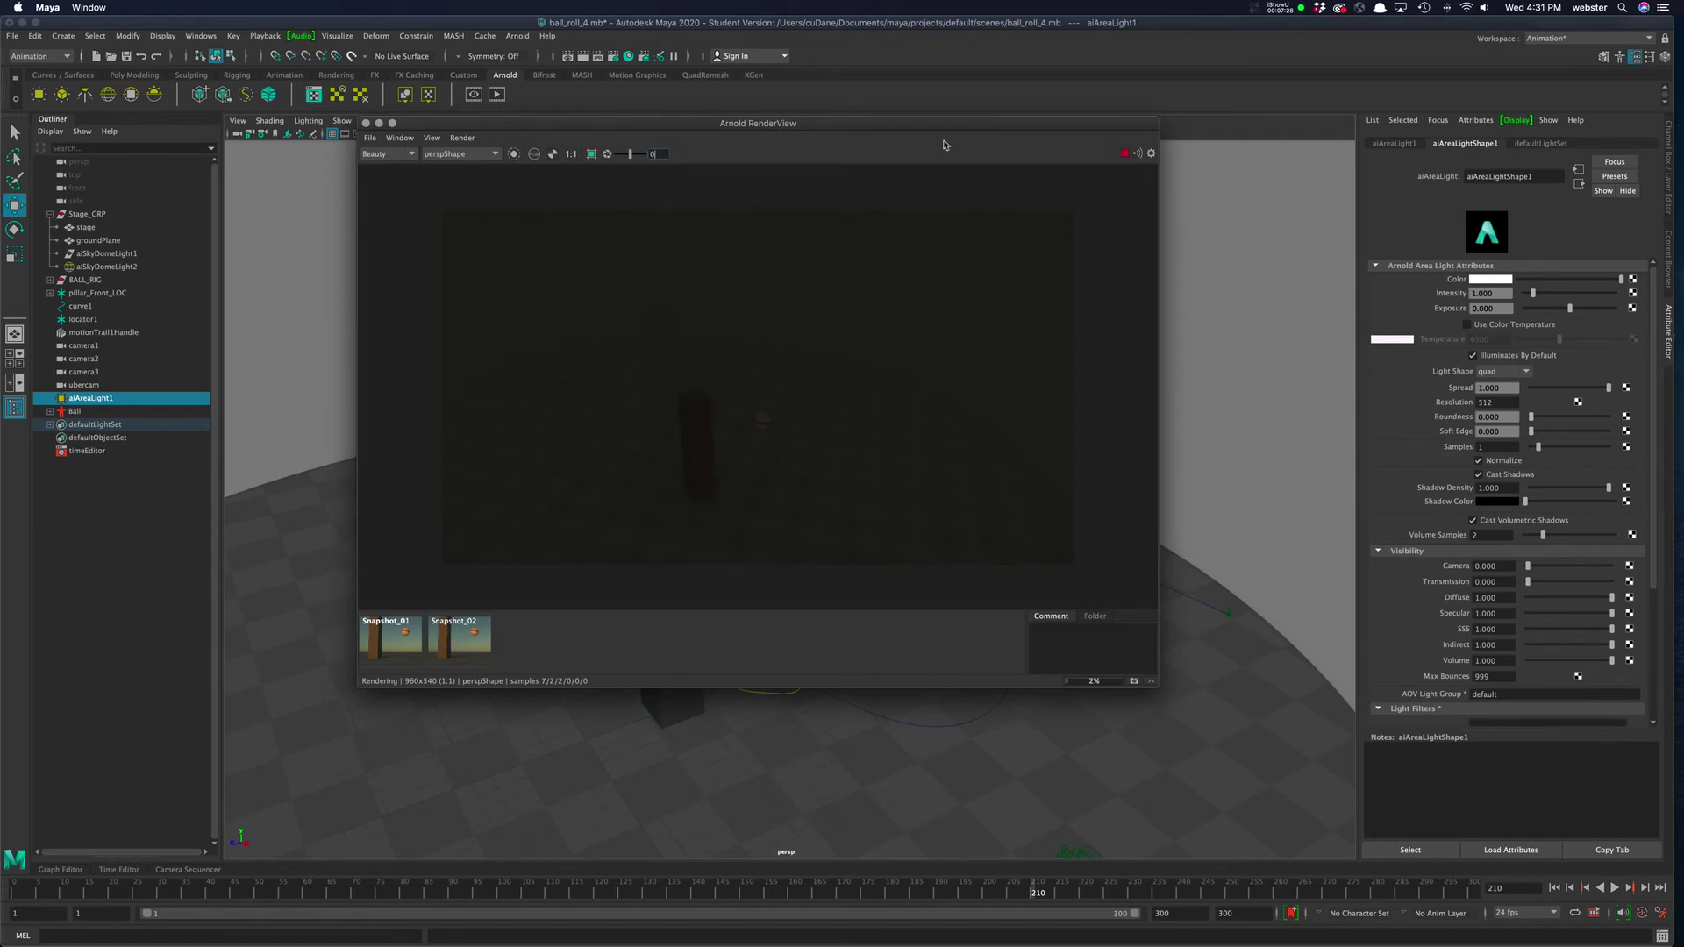
left_click_drag(956, 126, 911, 96)
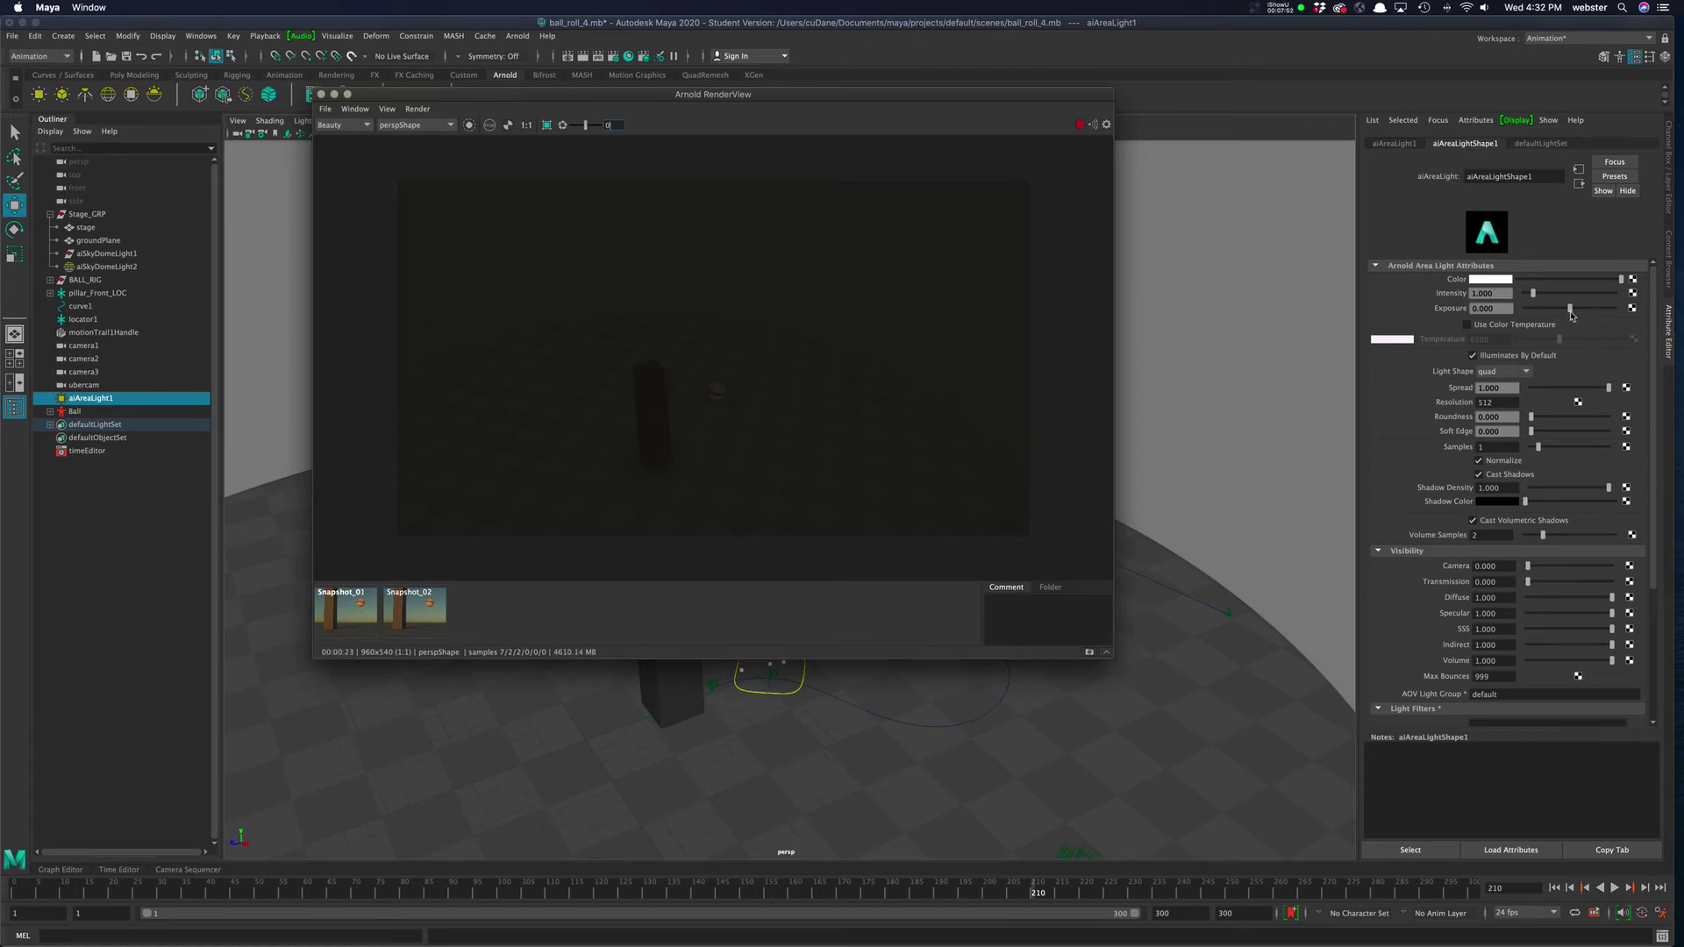
left_click(1491, 308)
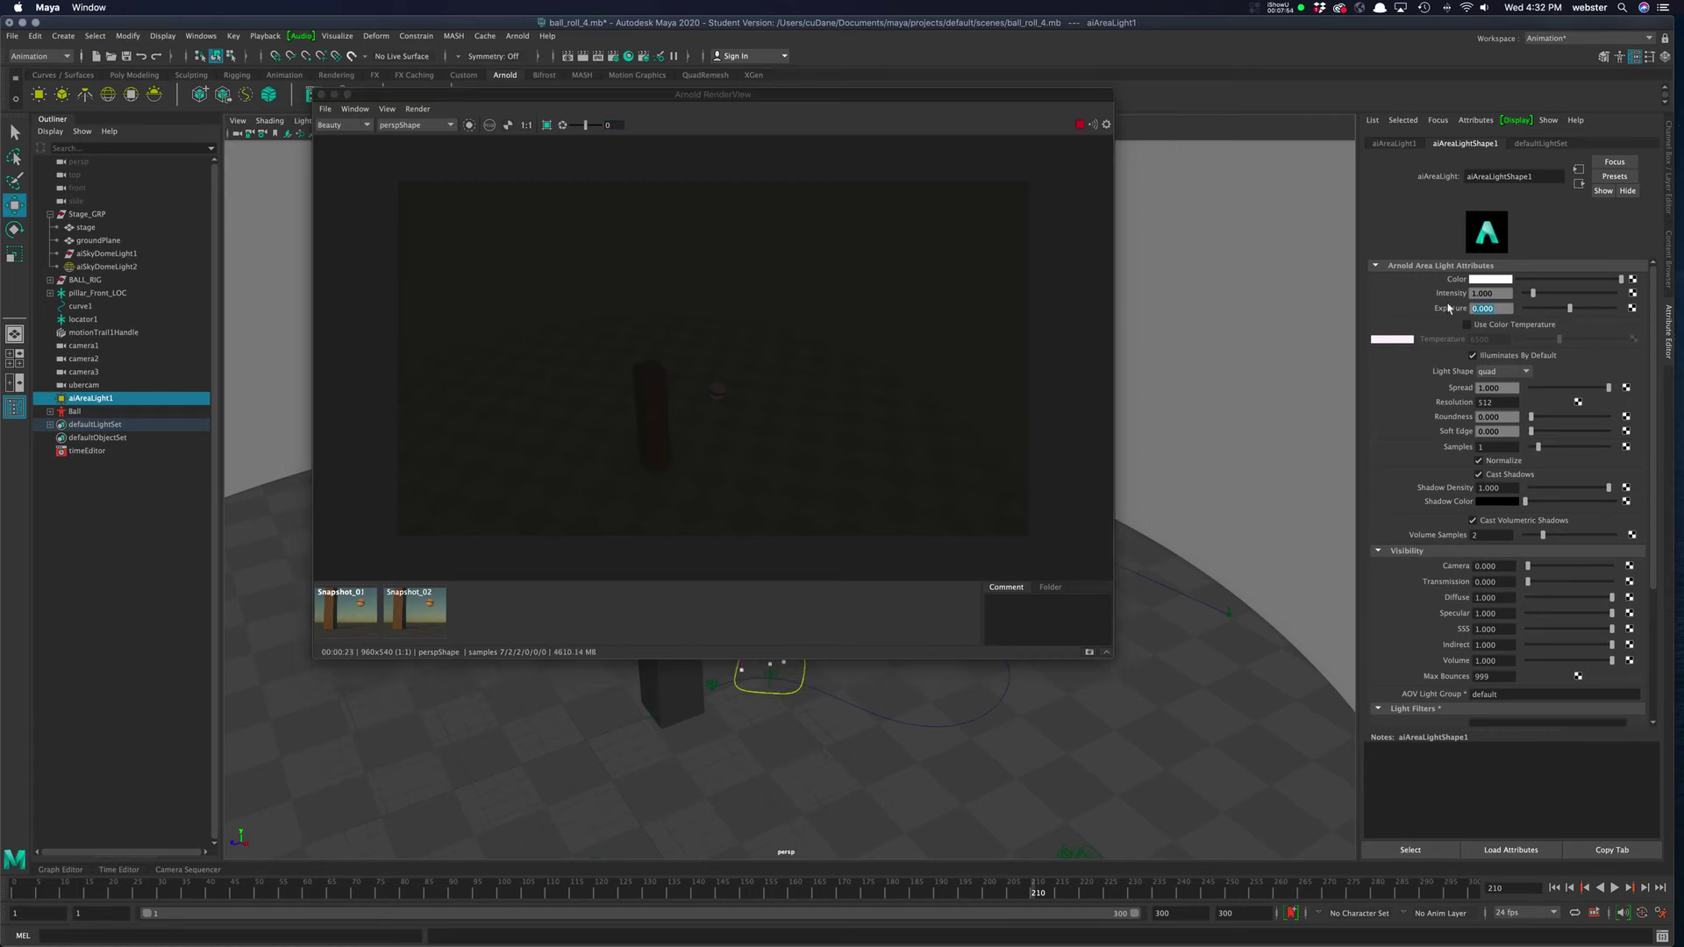
Try area light Exposure values 1 and 10, then reset Exposure to 0.
type("1")
key("Return")
left_click(1504, 309)
type("10")
key("Return")
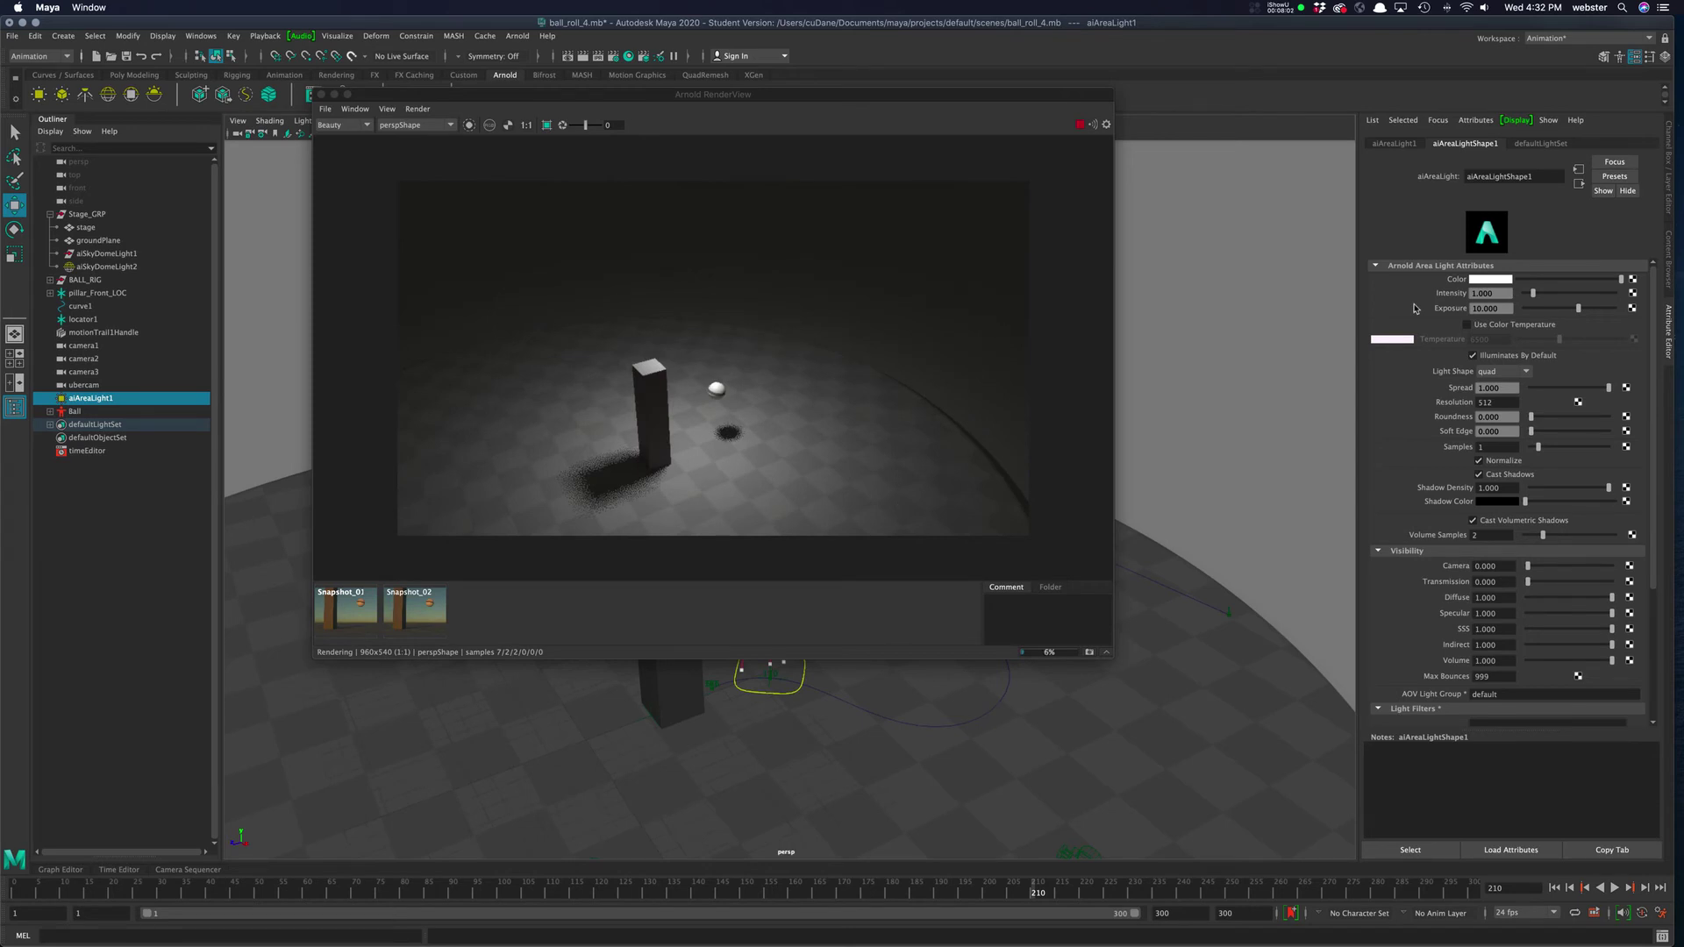
double_click(1506, 307)
type("0")
key("Return")
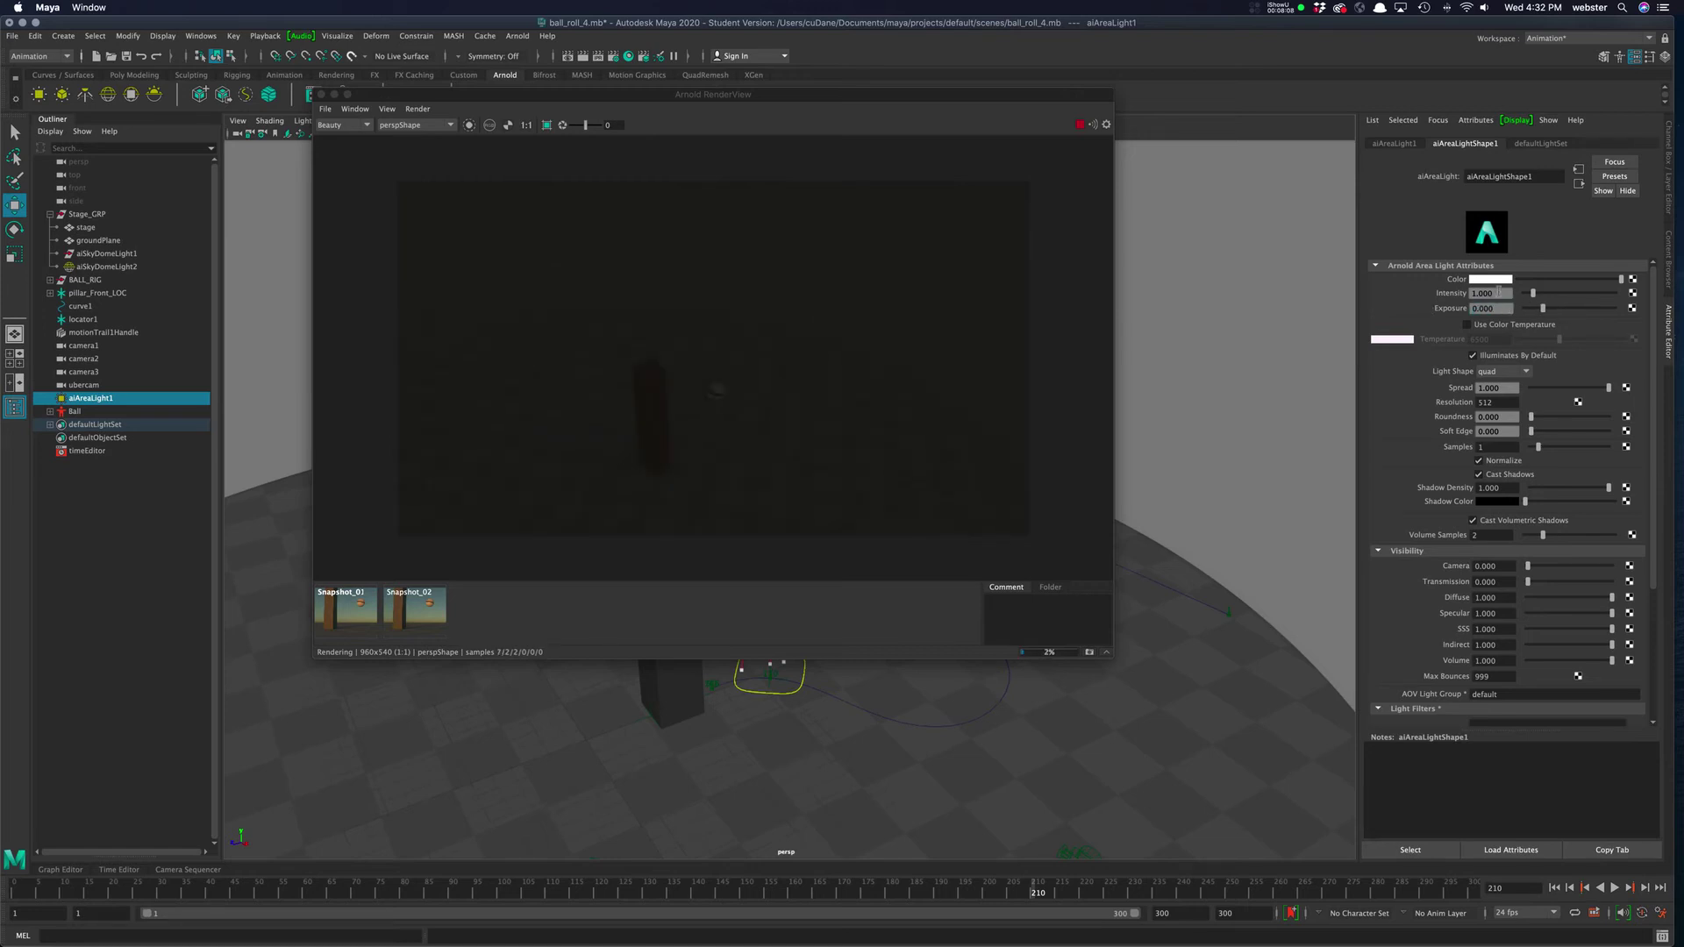
Try area light Intensity values 10, 100 and 1000, then settle on Intensity 1.
double_click(1498, 292)
type("10")
key("Return")
double_click(1459, 293)
type("100")
key("Return")
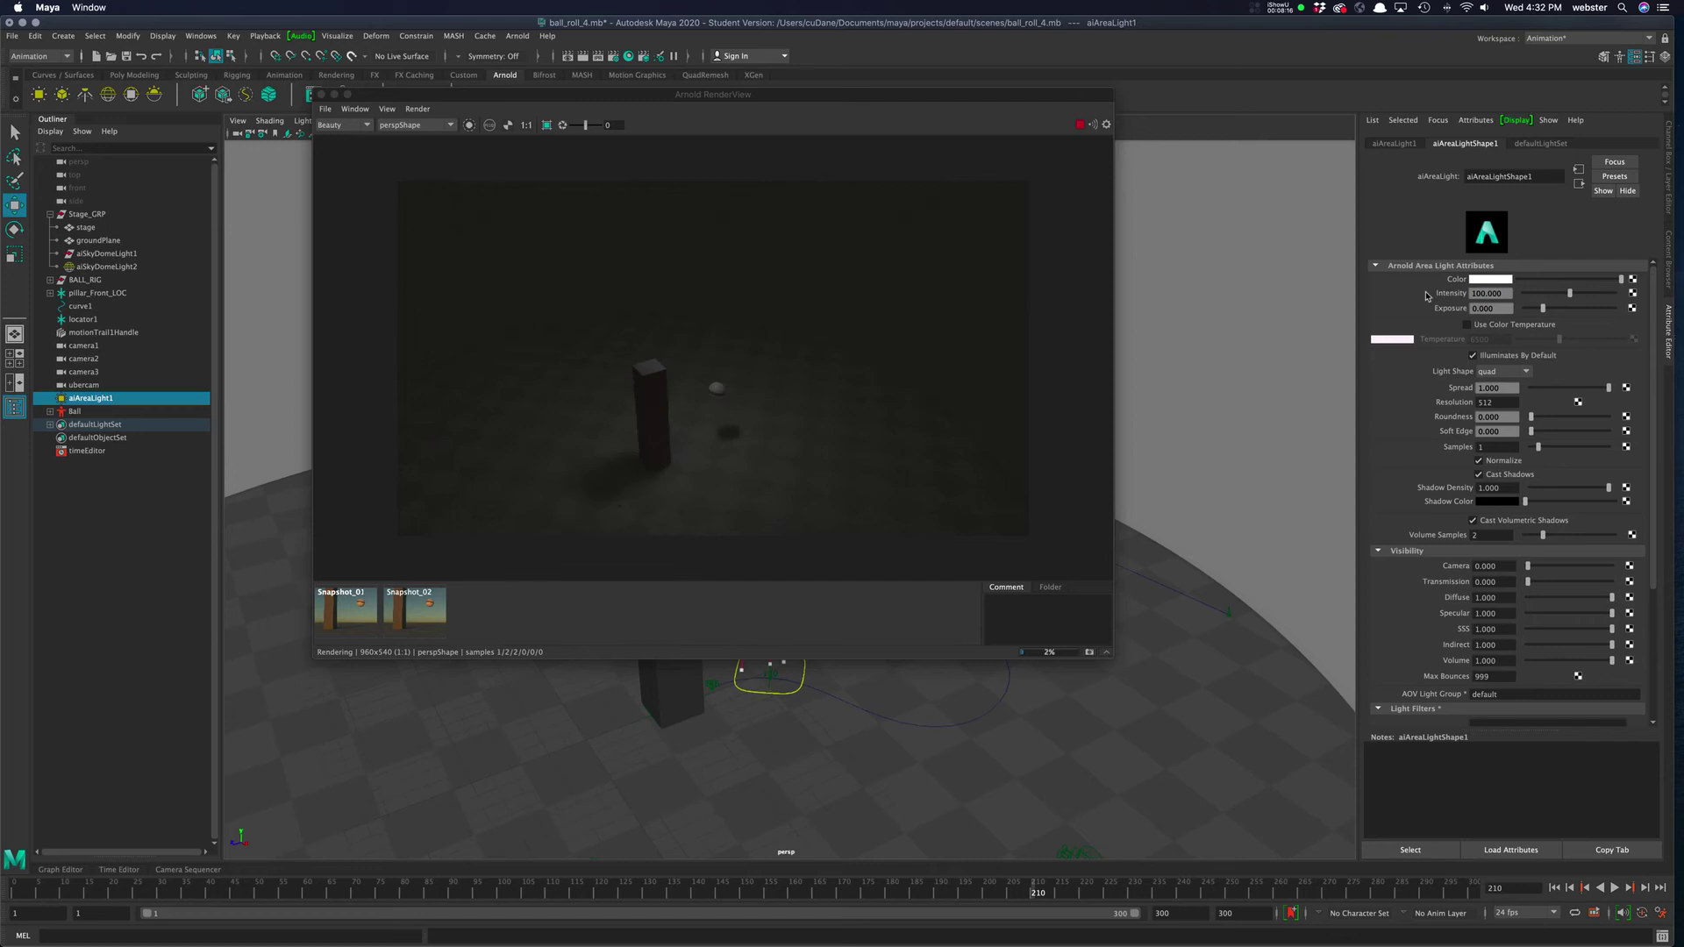
double_click(1501, 293)
key("Return")
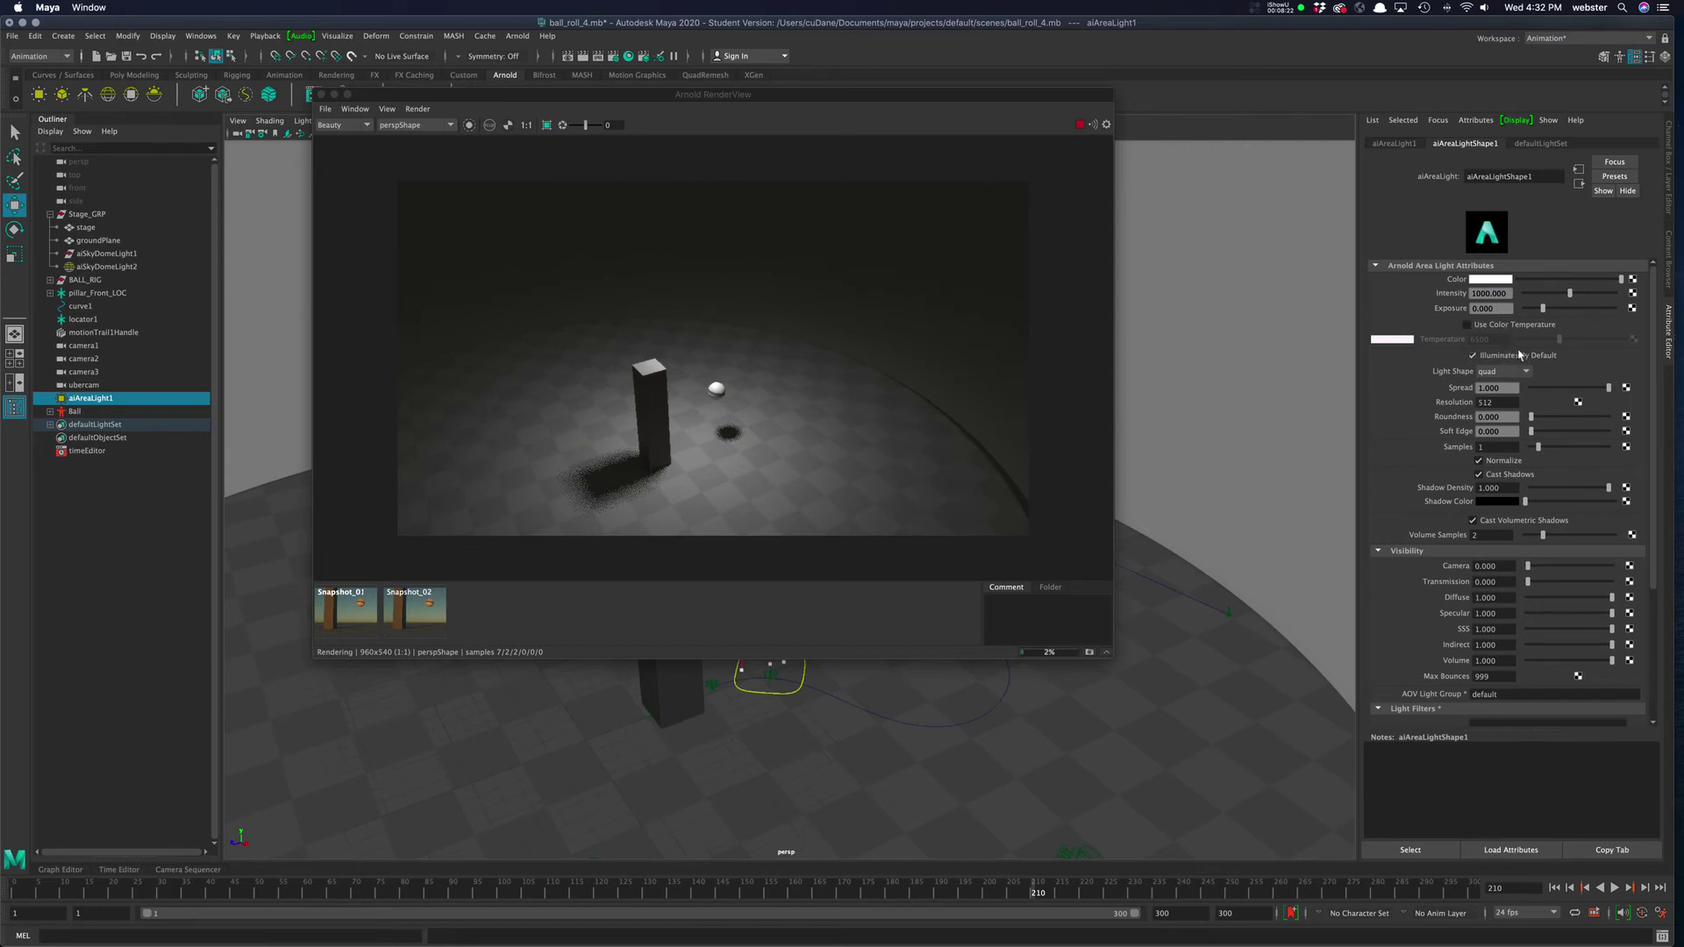
double_click(1502, 293)
type("1")
key("Return")
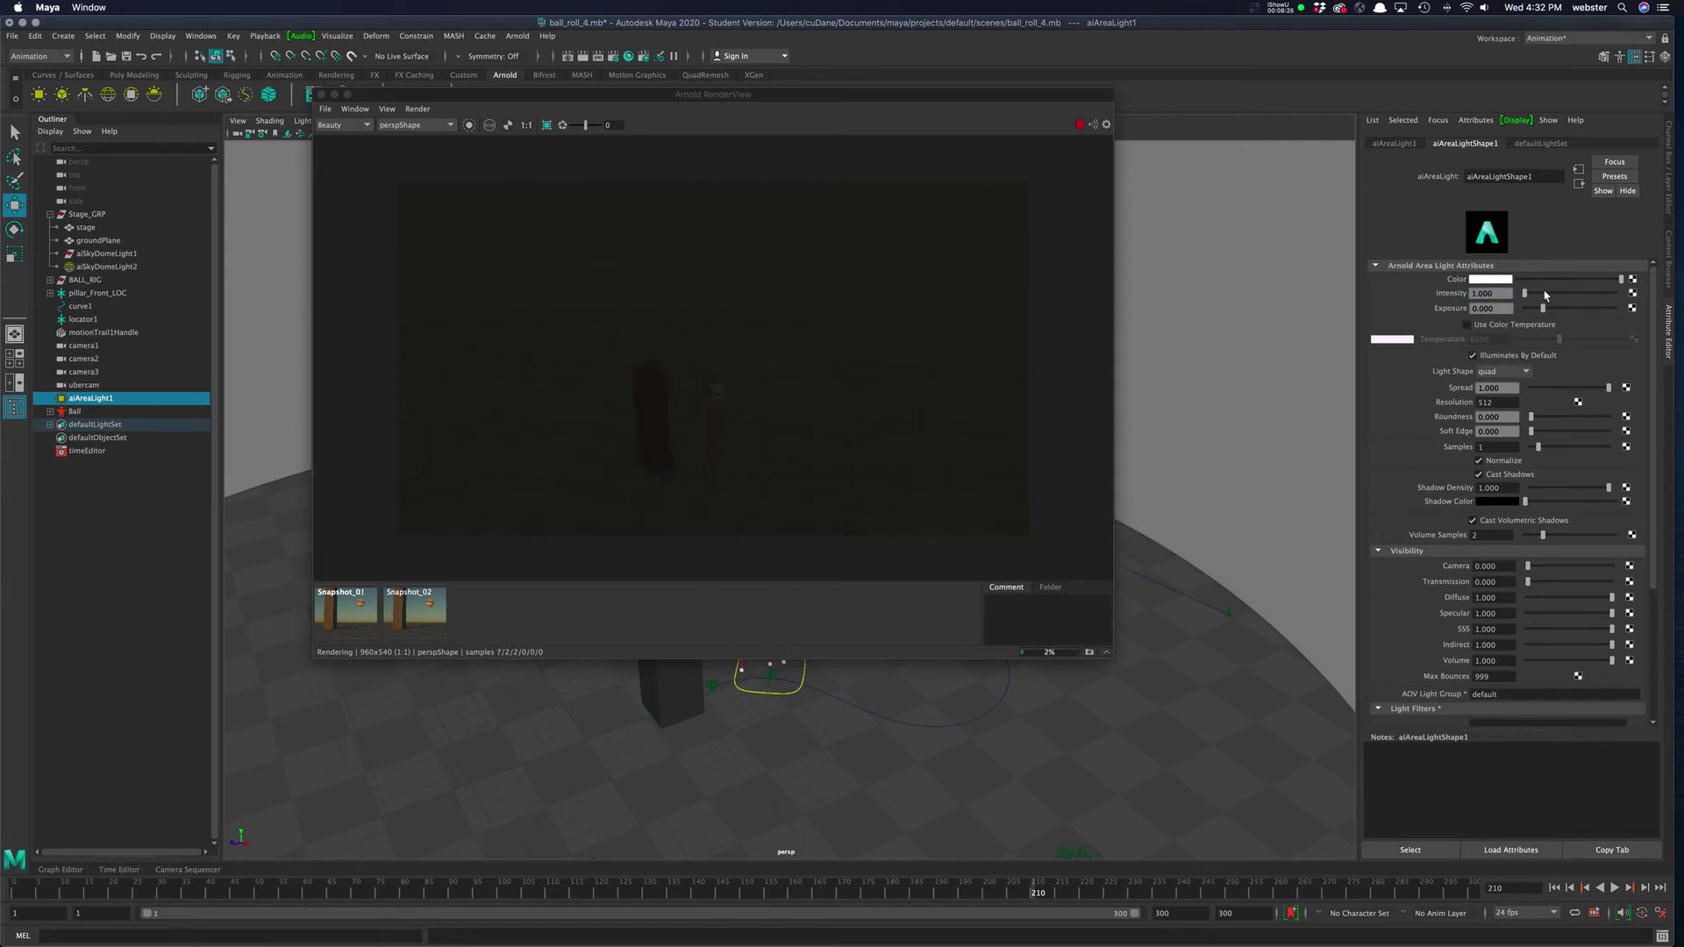
Set the area light Exposure to 8 and enlarge the Arnold RenderView window.
key("Tab")
type("8")
key("Return")
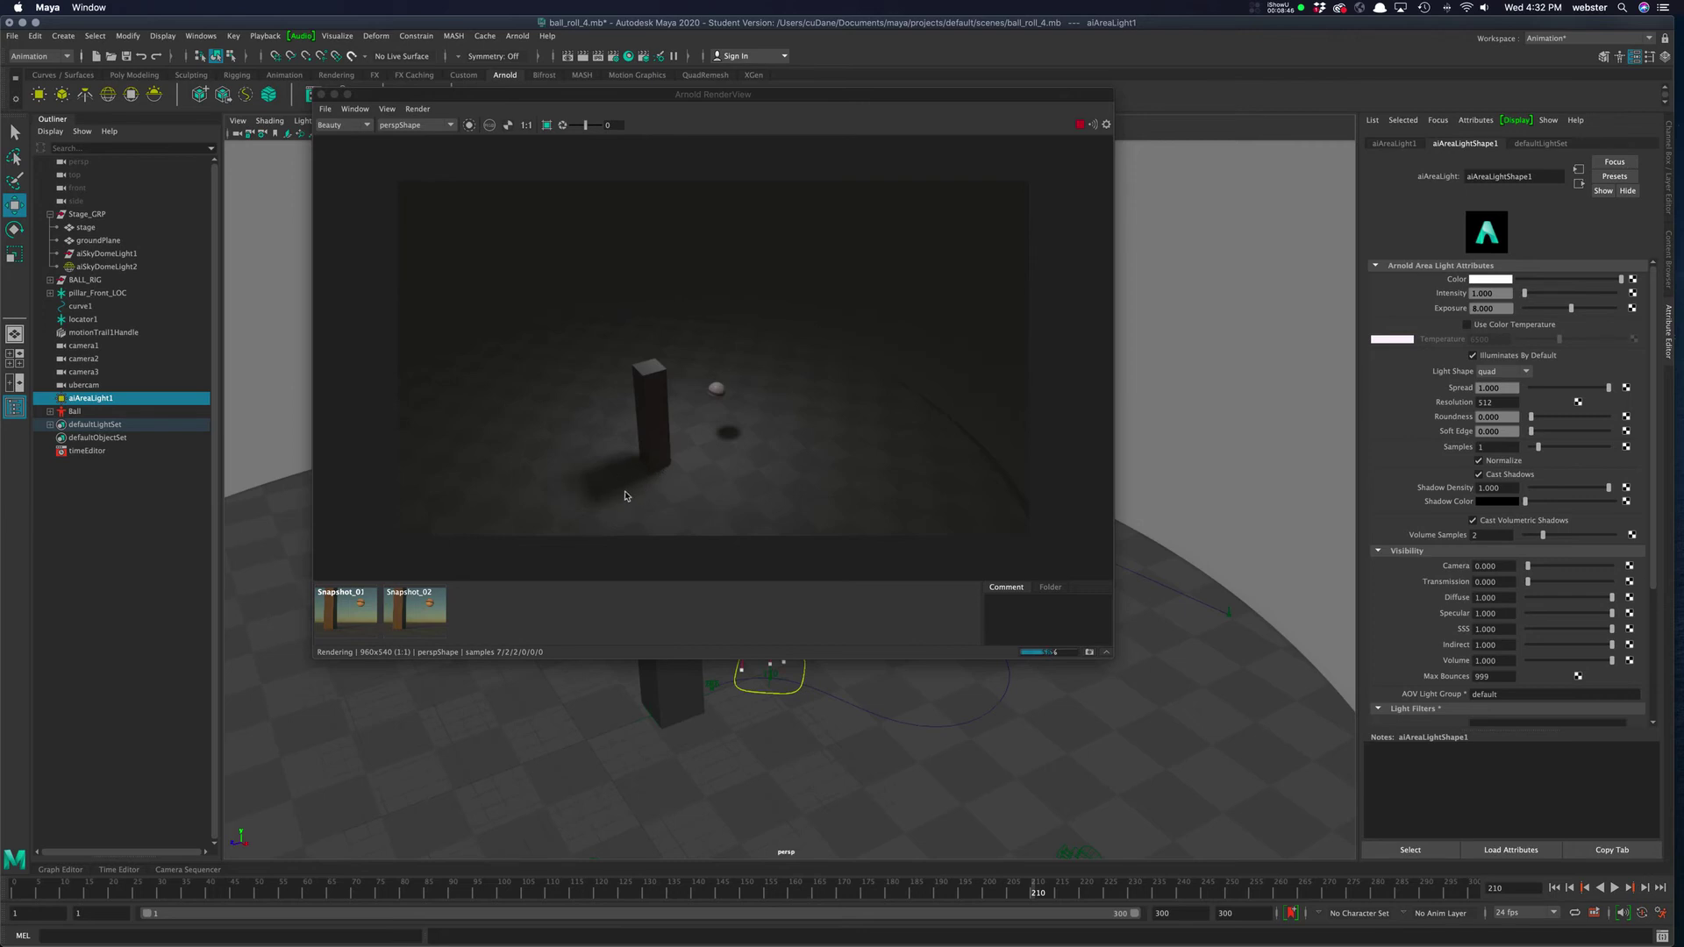
left_click_drag(1110, 659, 1282, 776)
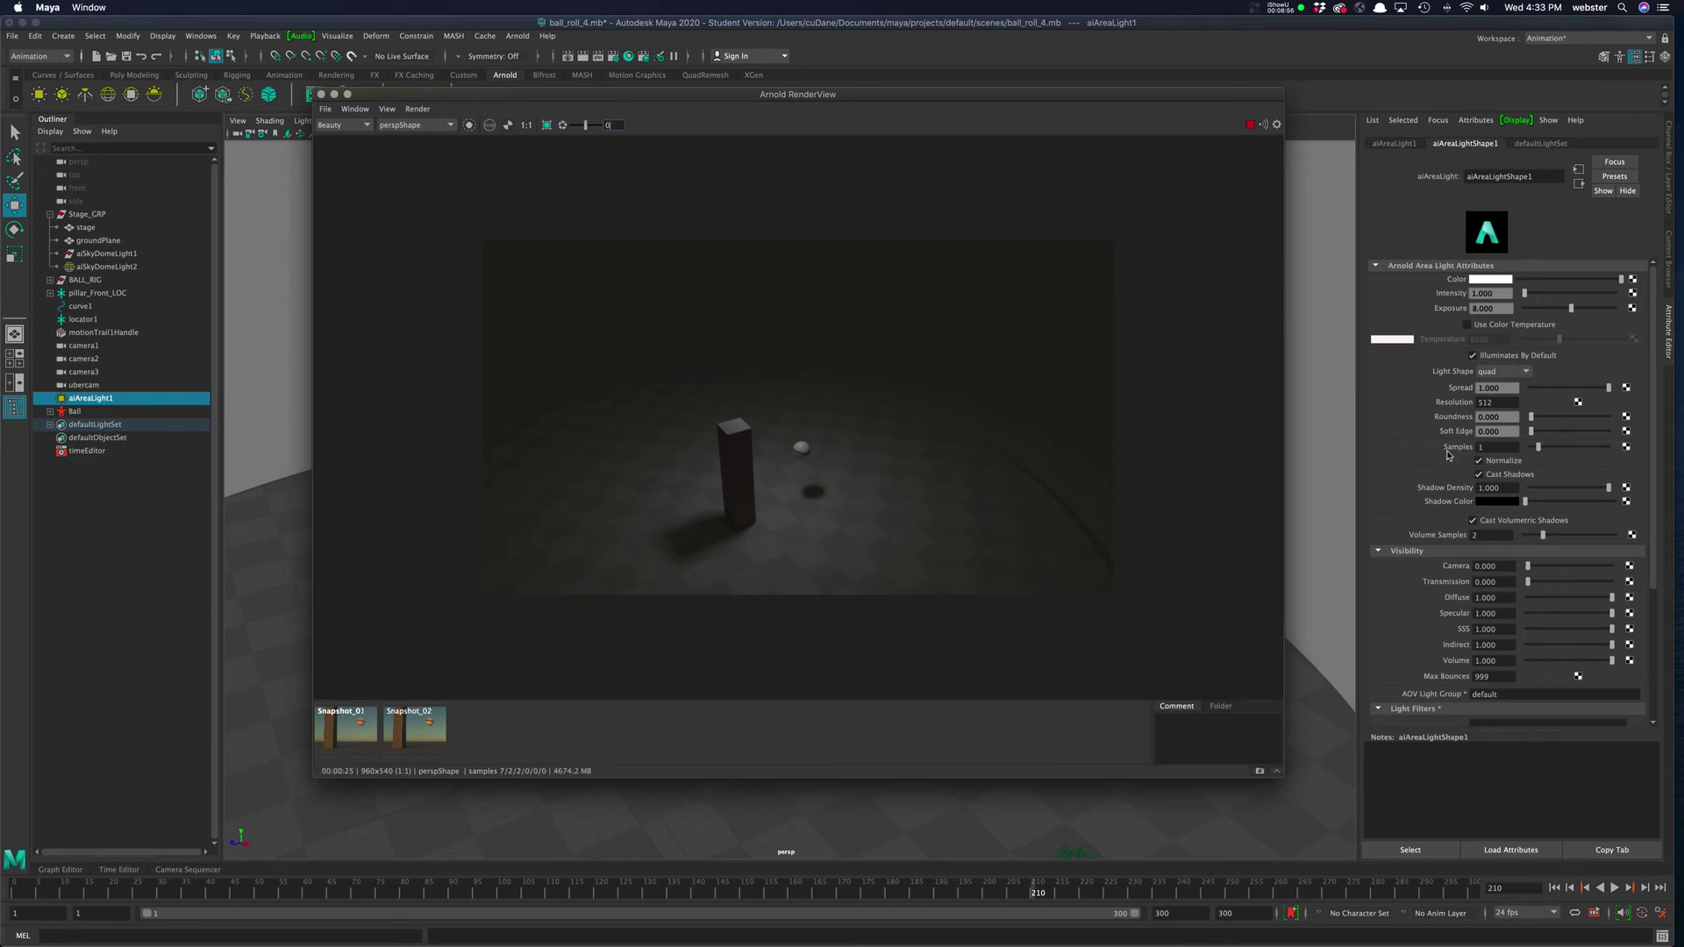
Select aiAreaLight1 and scale it up much larger in the viewport.
left_click_drag(510, 101, 392, 380)
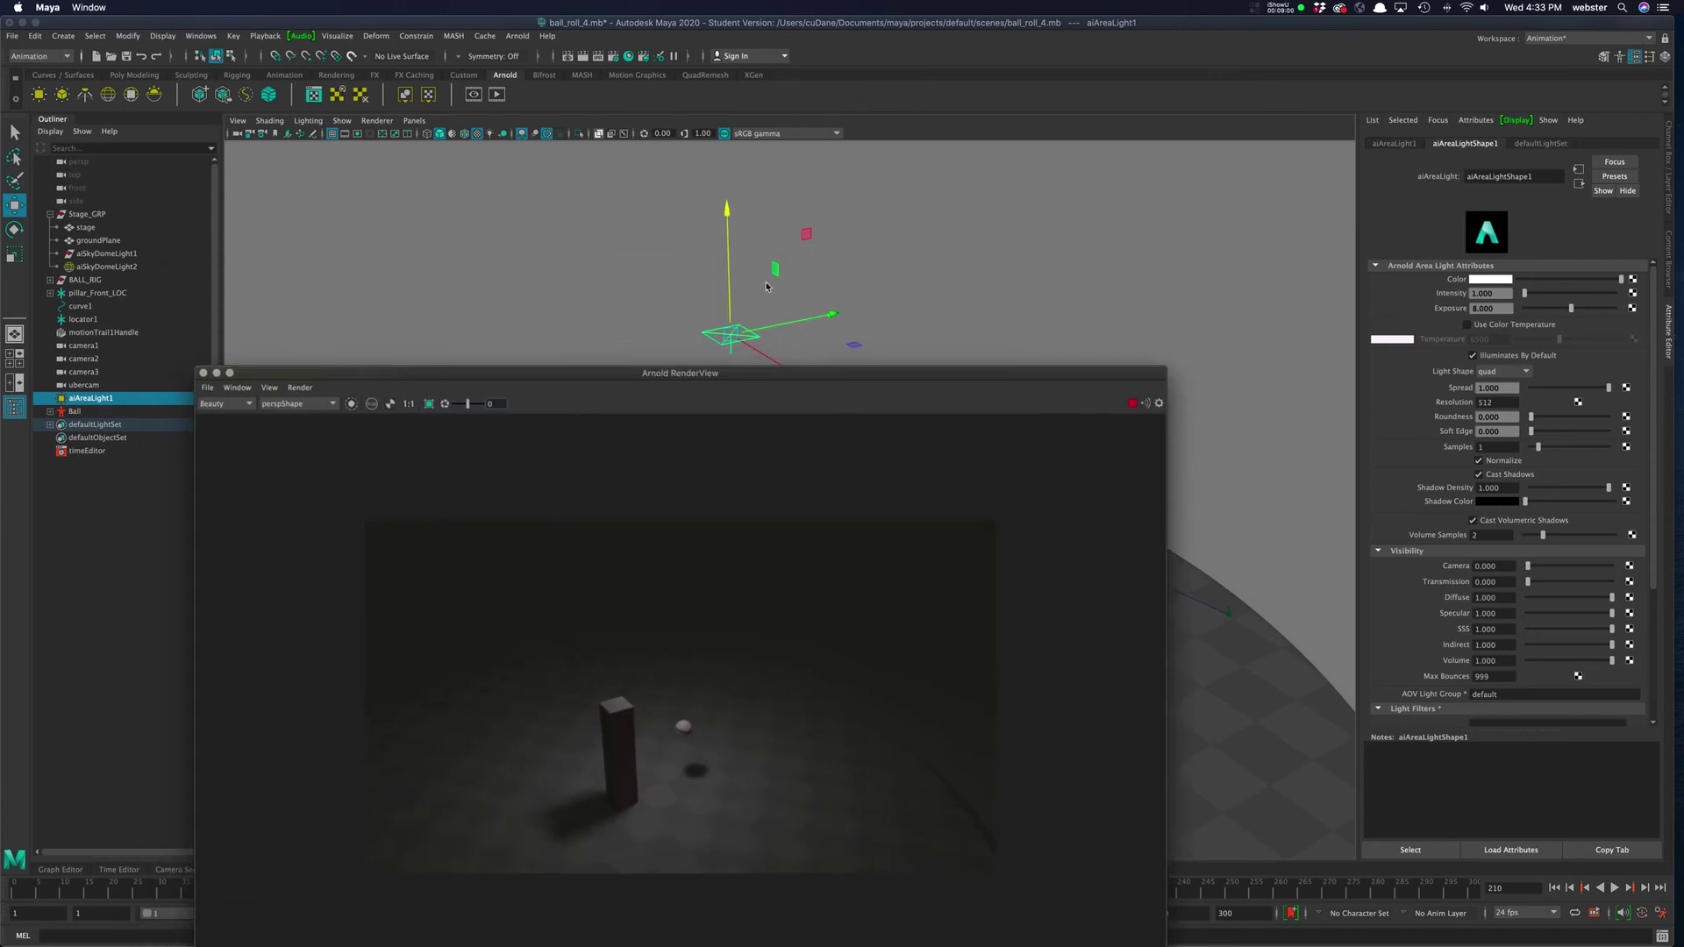
left_click(761, 338)
left_click(744, 337)
key("r")
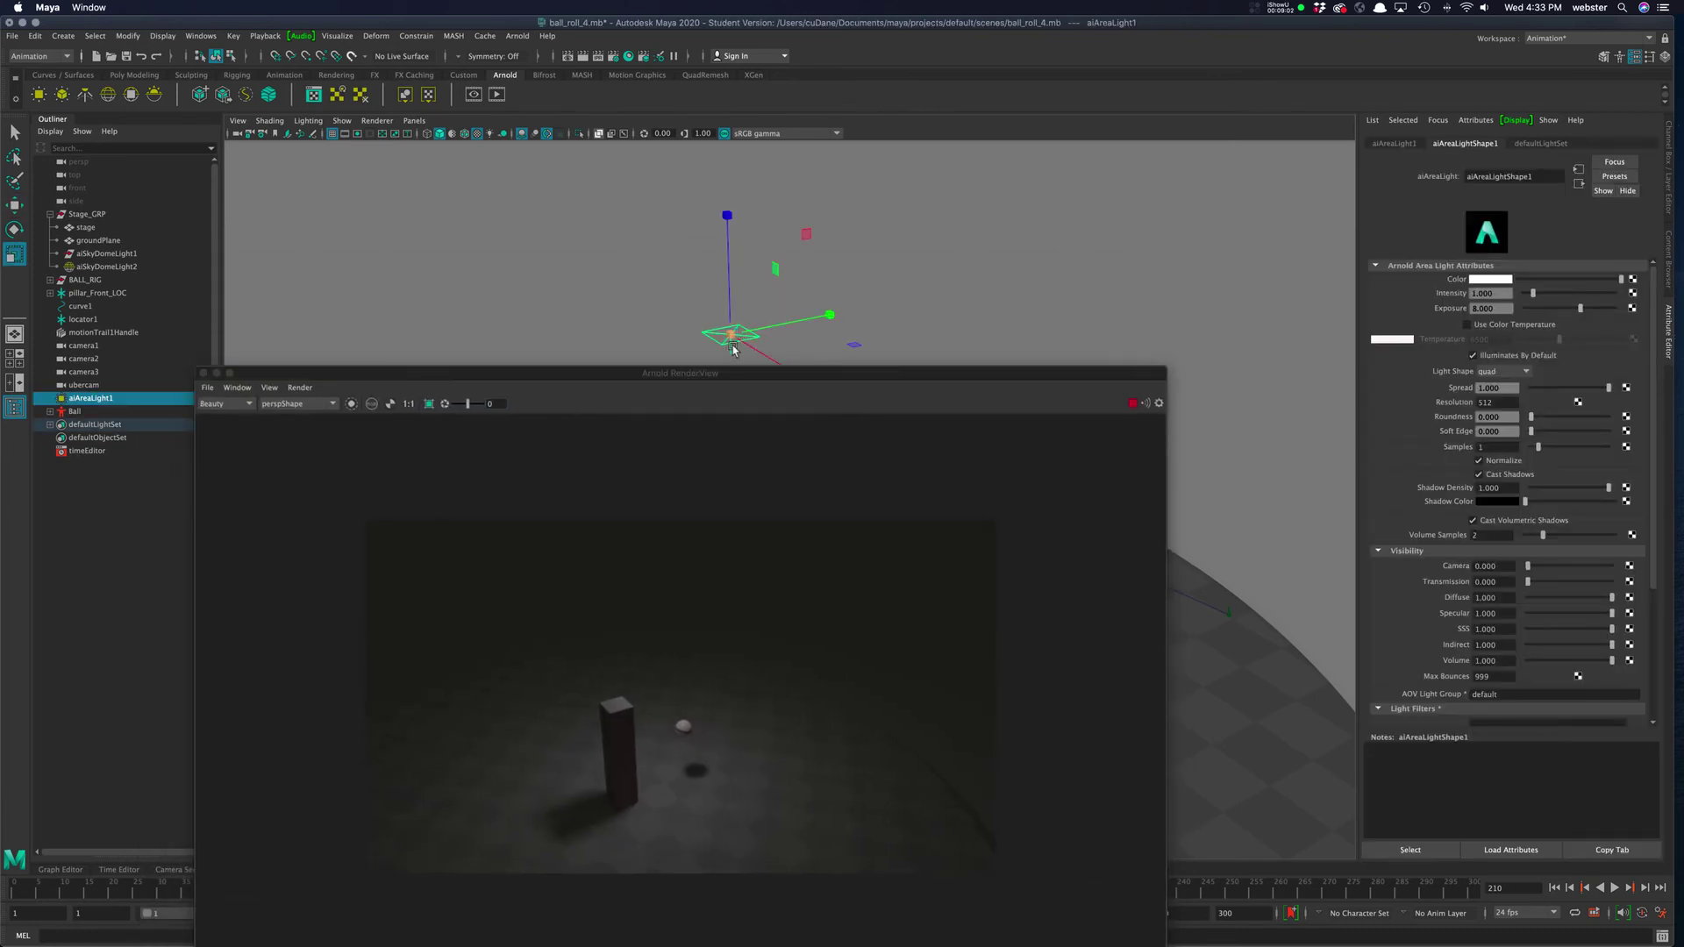
left_click_drag(733, 334, 1046, 333)
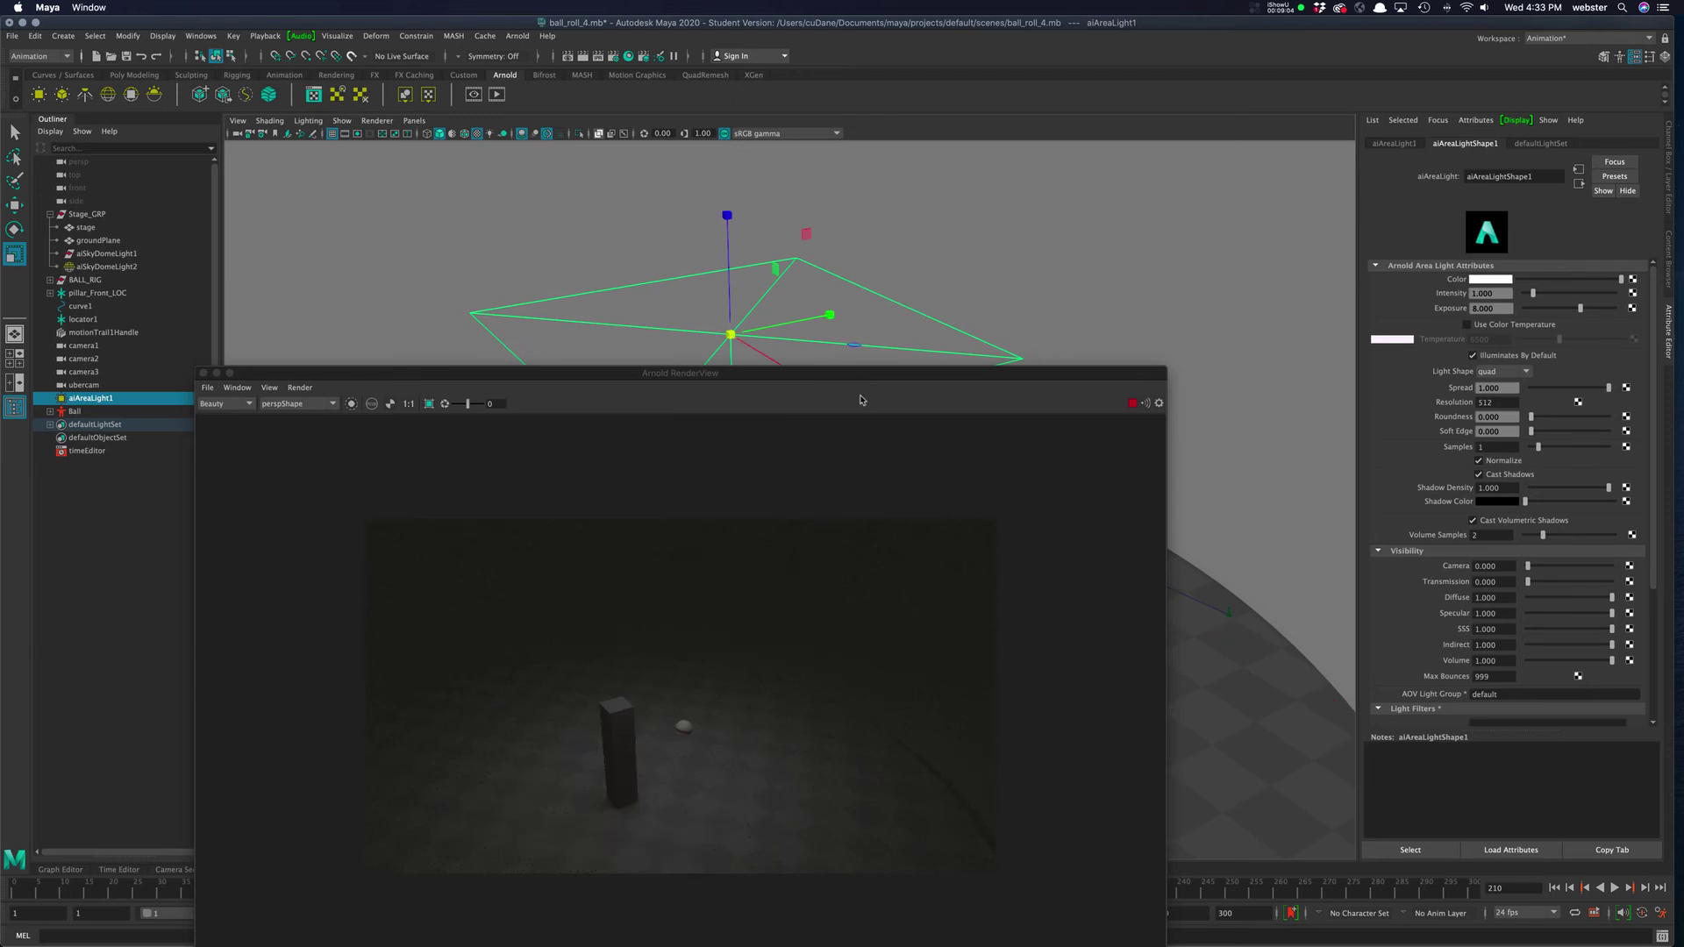
left_click_drag(908, 372, 1020, 166)
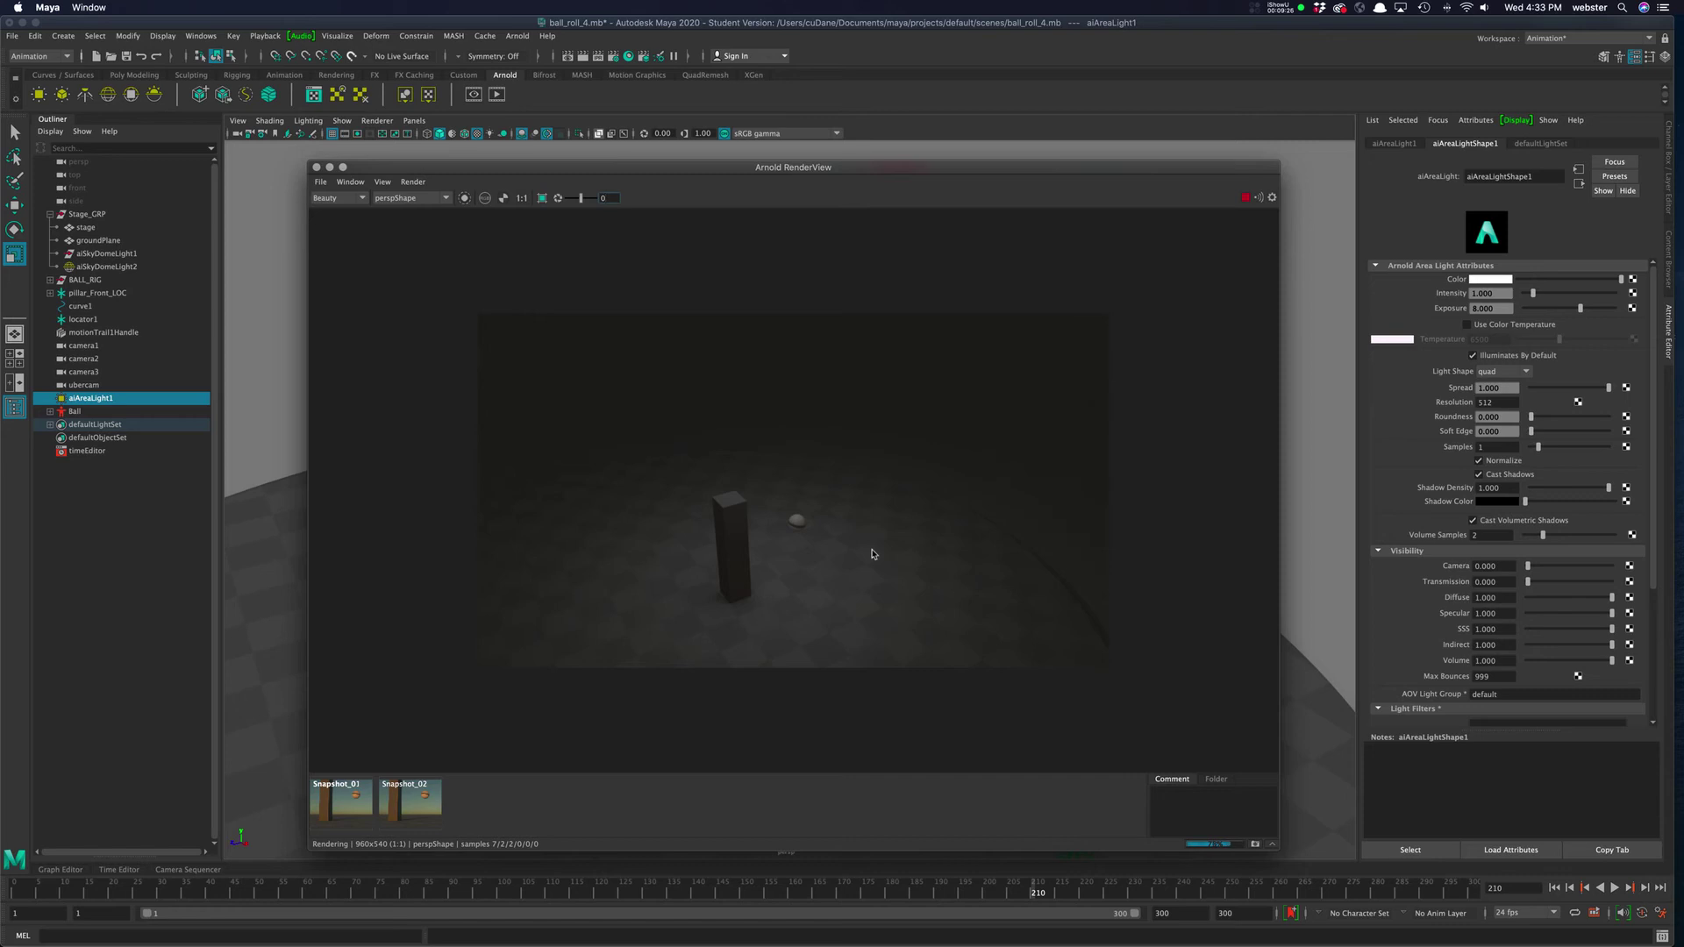
Move the RenderView off the light and scale aiAreaLight1 back down.
left_click_drag(923, 167, 853, 316)
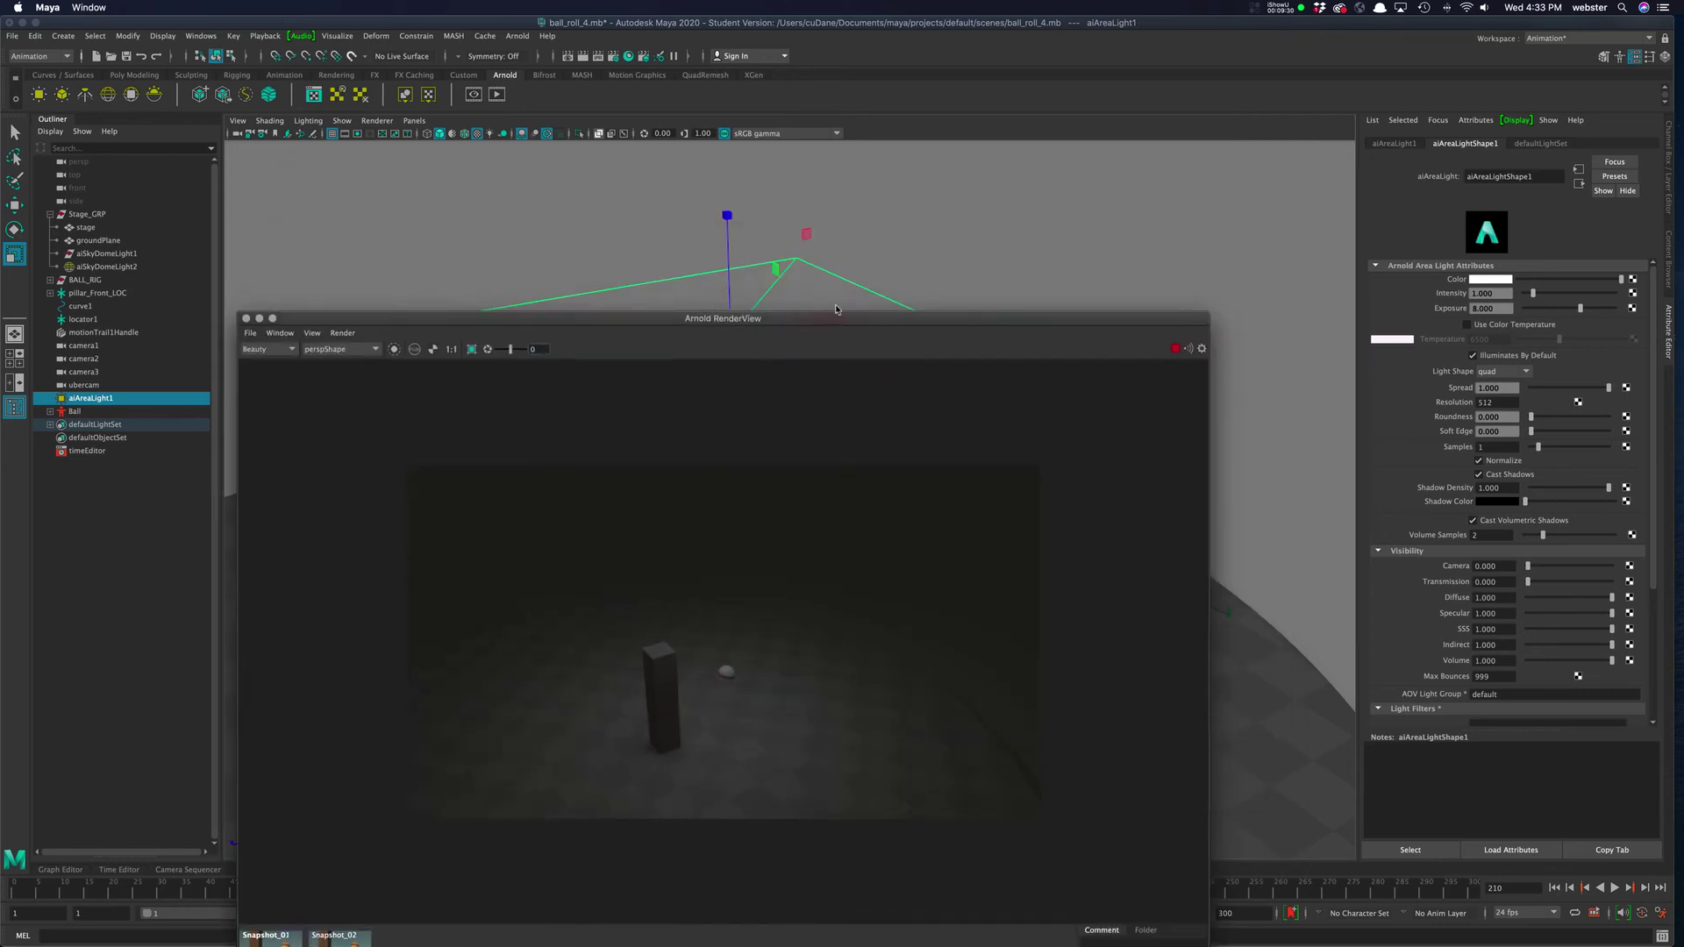
left_click_drag(963, 317, 1428, 209)
left_click_drag(811, 201, 1032, 168)
left_click(711, 350)
left_click_drag(711, 350, 399, 370)
Nudge the area light into place, return to the move tool, and resize the RenderView.
left_click_drag(1405, 164, 748, 149)
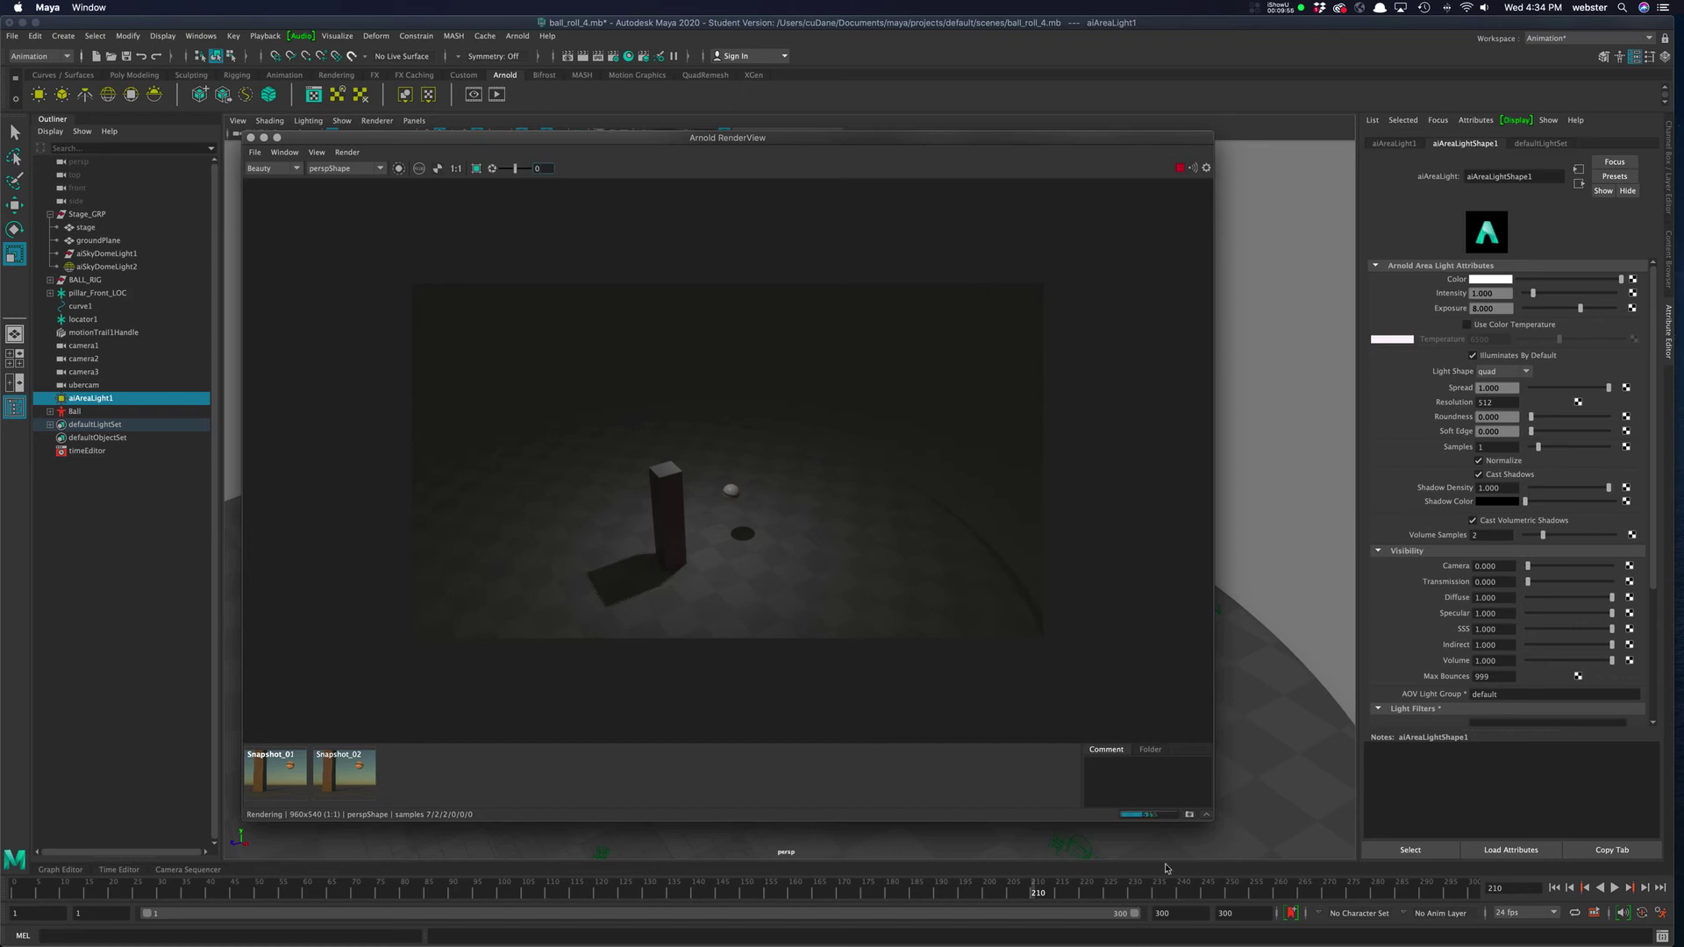
left_click_drag(1212, 821, 976, 705)
left_click_drag(855, 160, 542, 314)
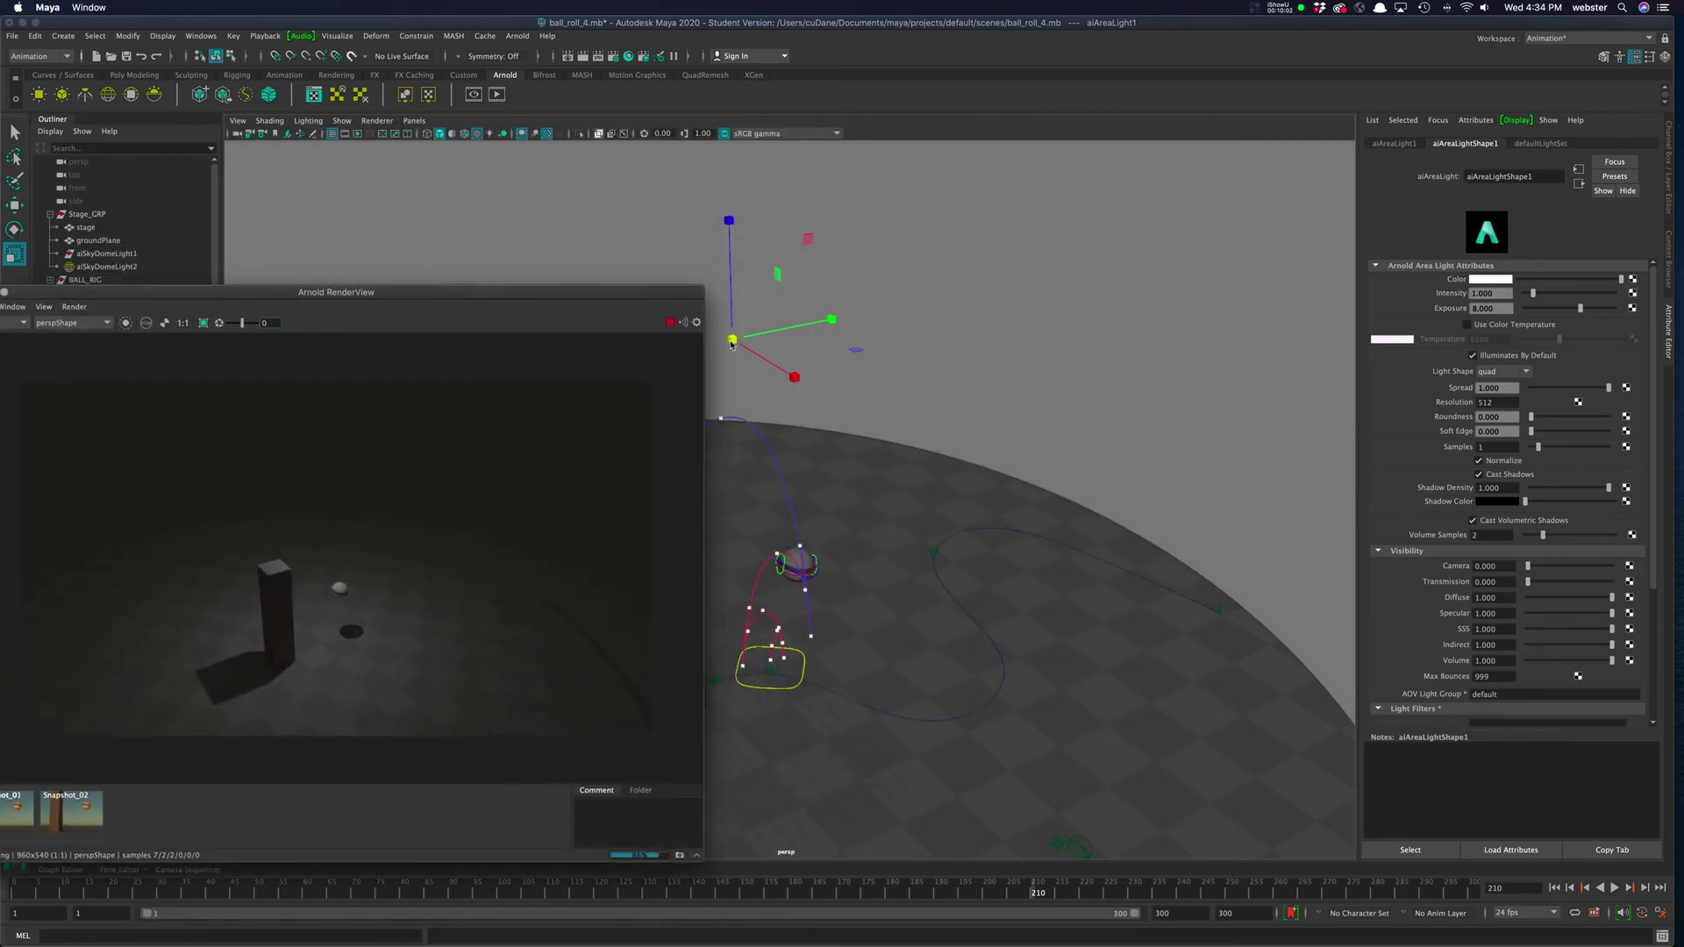
left_click_drag(789, 344, 778, 334)
key("w")
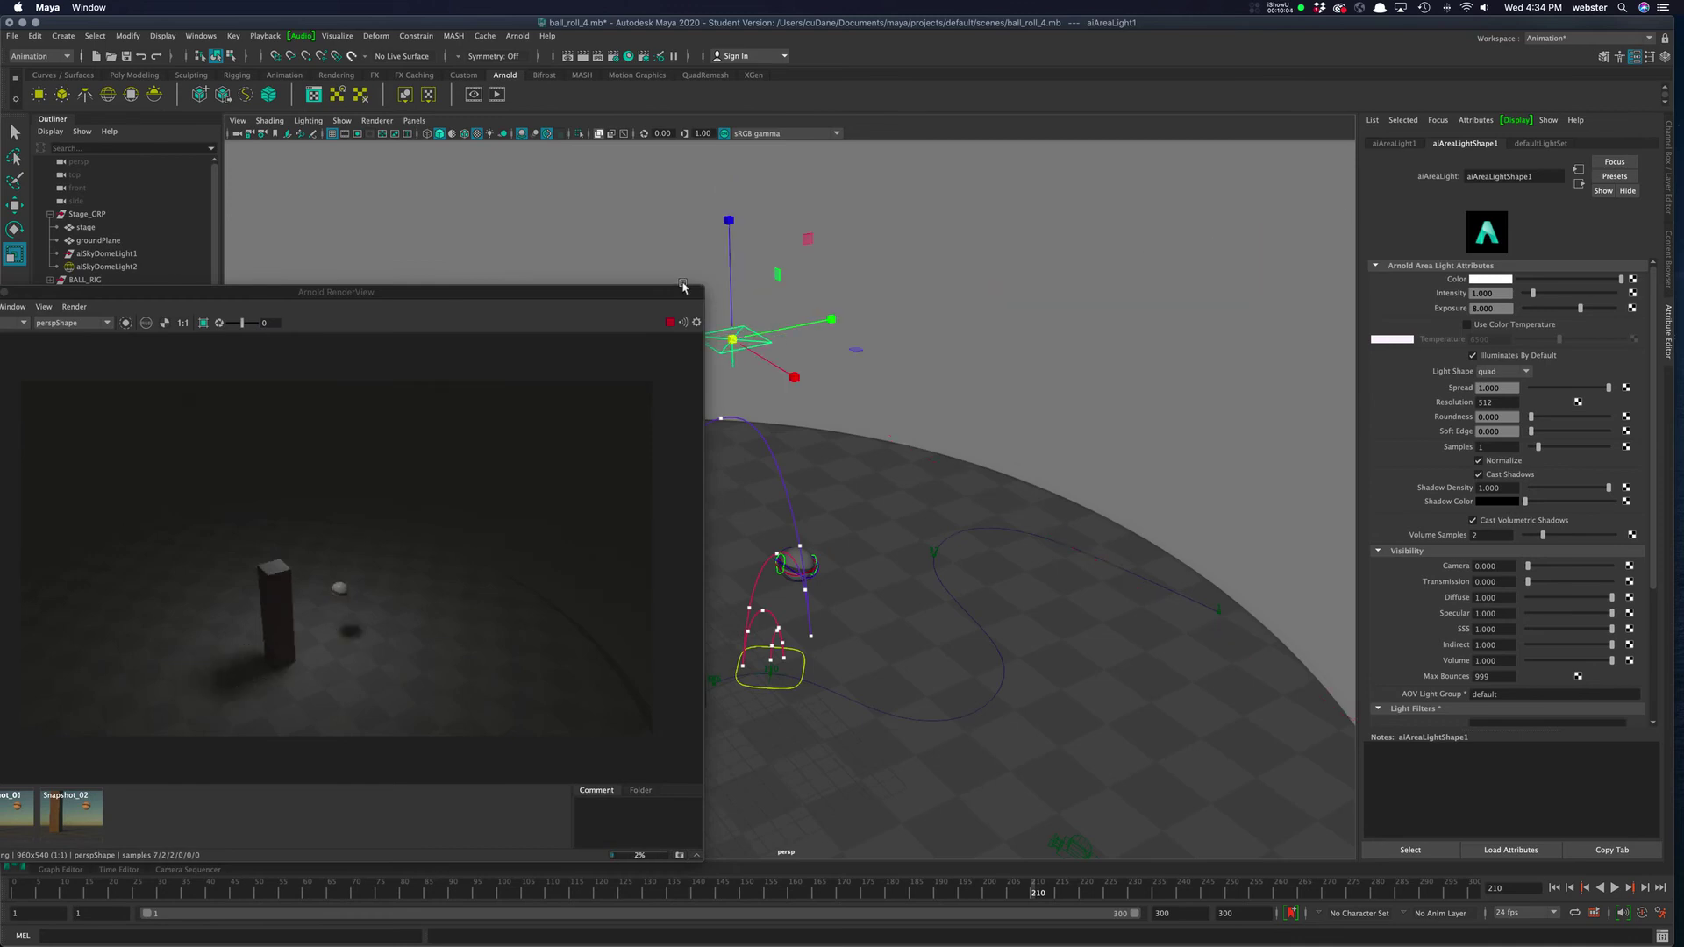
left_click_drag(661, 296, 700, 271)
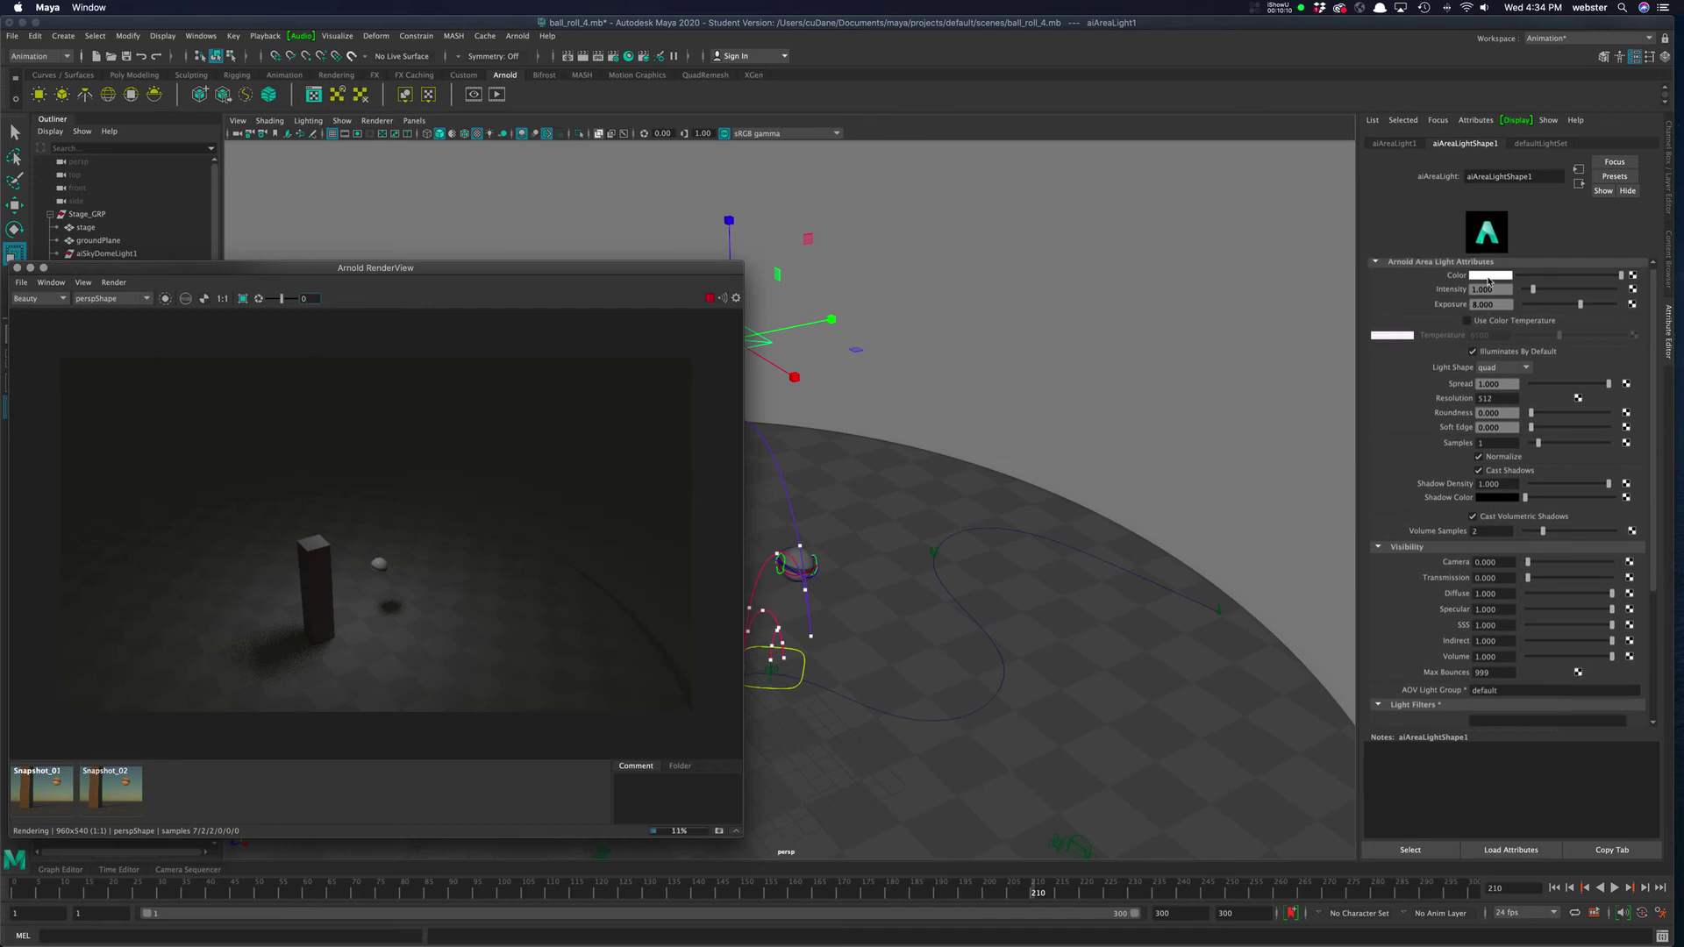
left_click_drag(633, 270, 709, 202)
left_click_drag(805, 768, 766, 774)
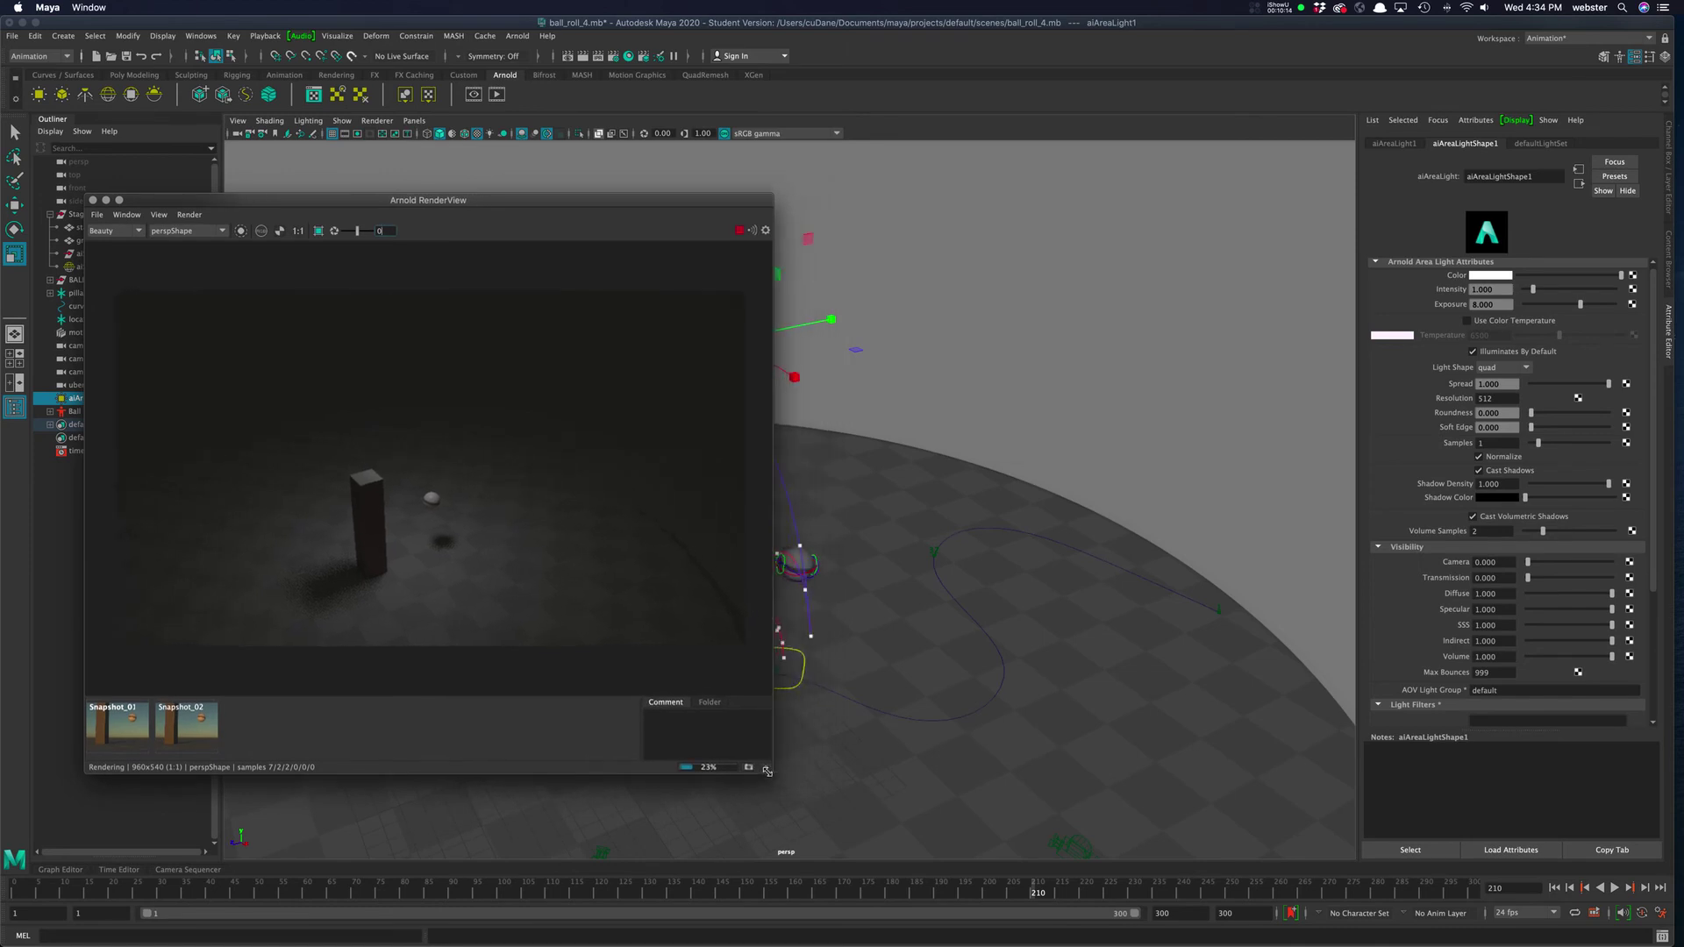
Enable Use Color Temperature and try temperatures 4000 and 2500.
left_click(1494, 322)
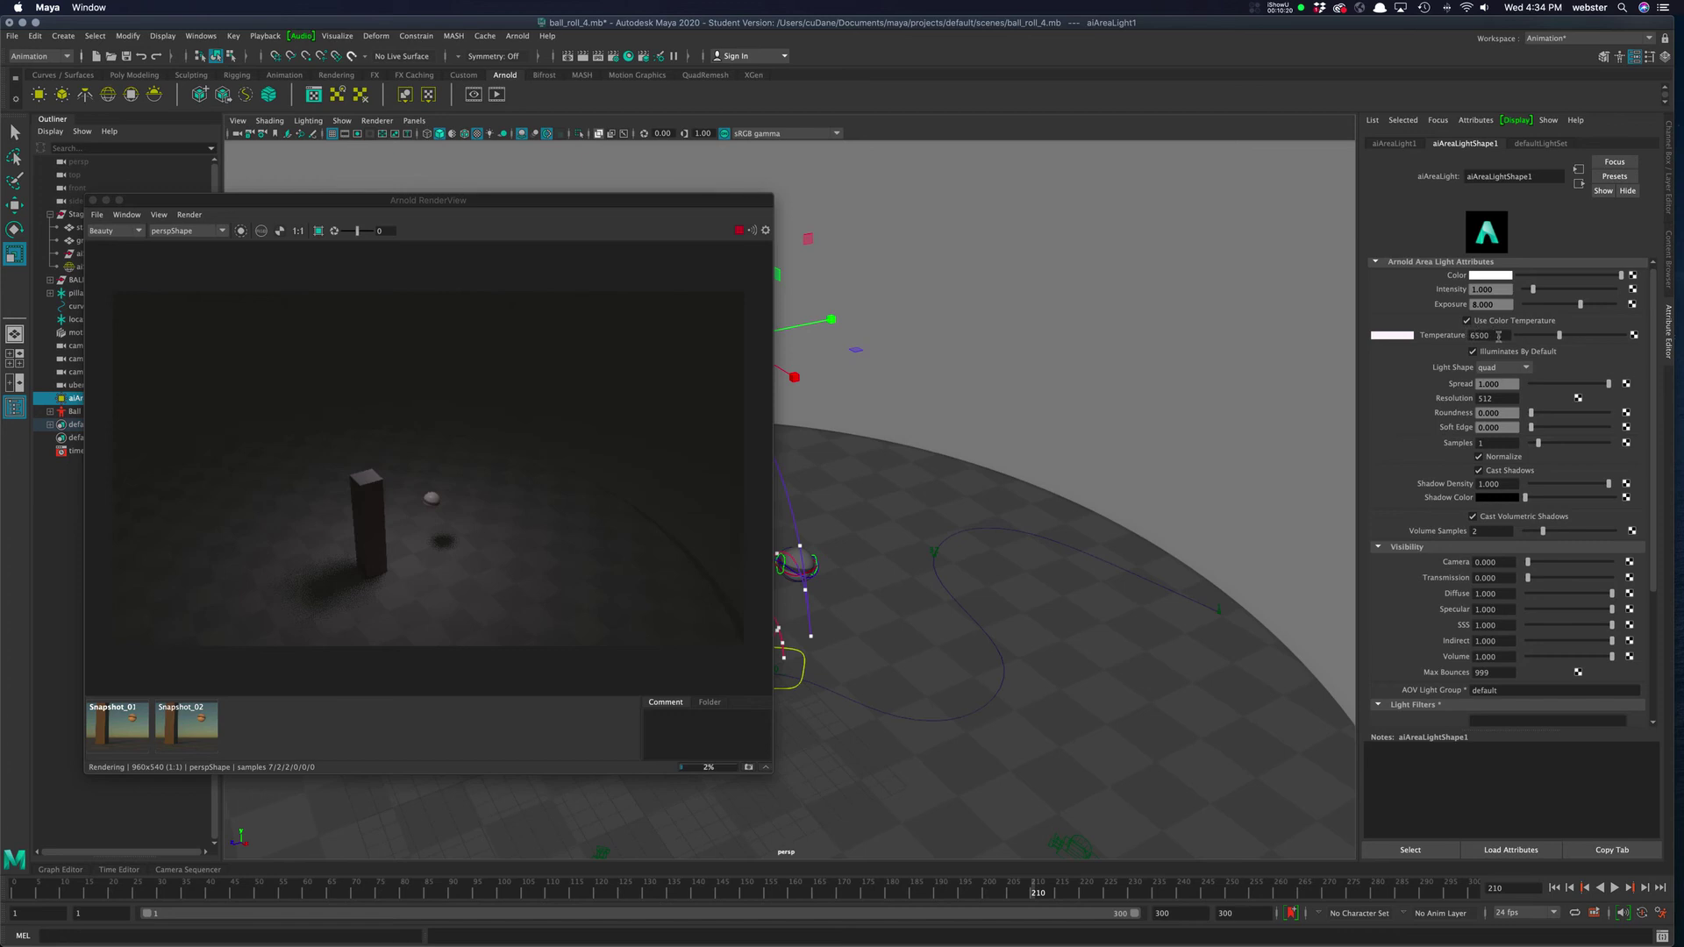
left_click_drag(1498, 335, 1445, 340)
type("4000")
key("Return")
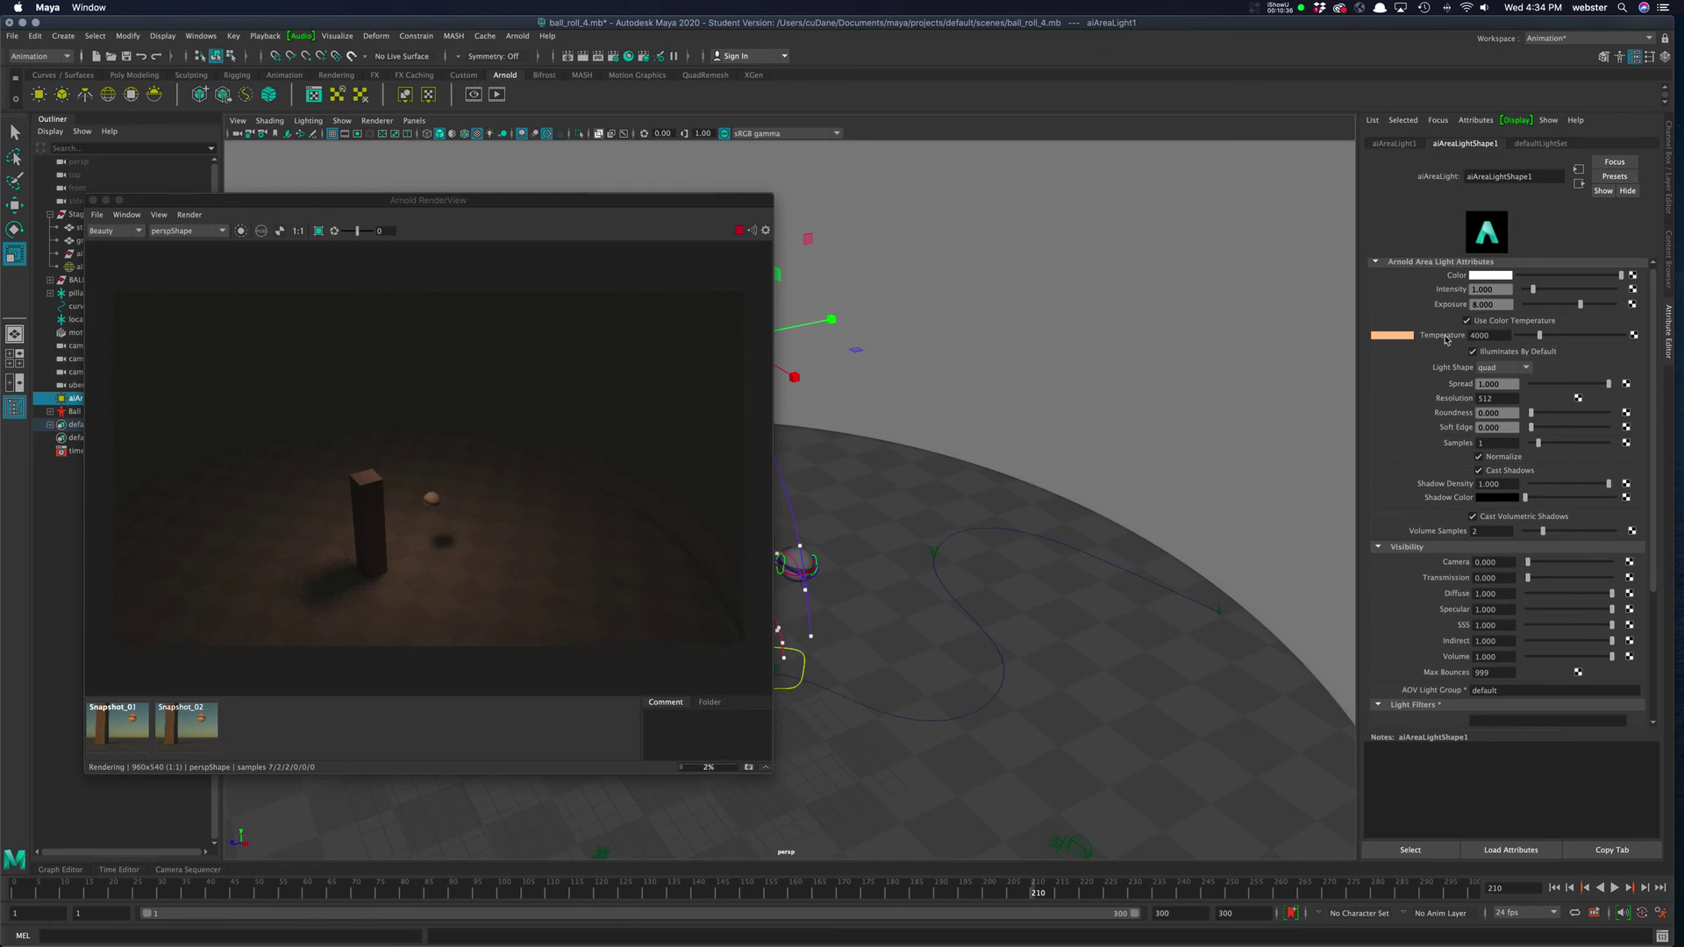
left_click_drag(1504, 335, 1418, 337)
type("2500")
key("Return")
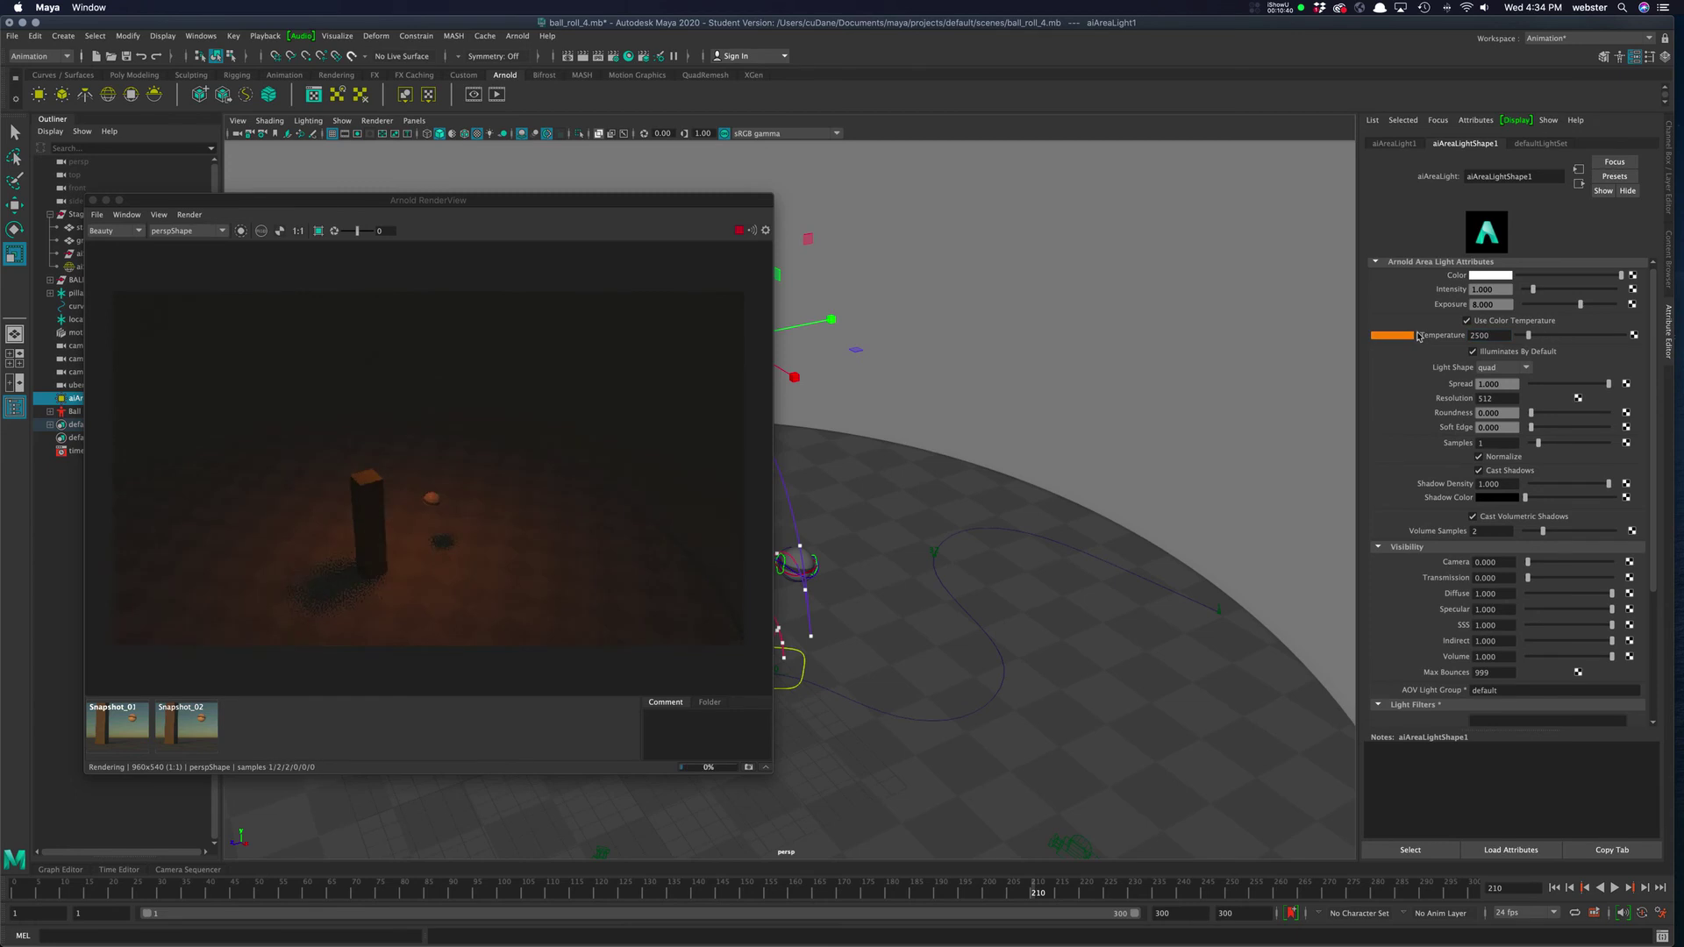
Try temperatures 6500 and 8200, then settle on 4200.
left_click_drag(1501, 336, 1414, 335)
type("6500")
key("Tab")
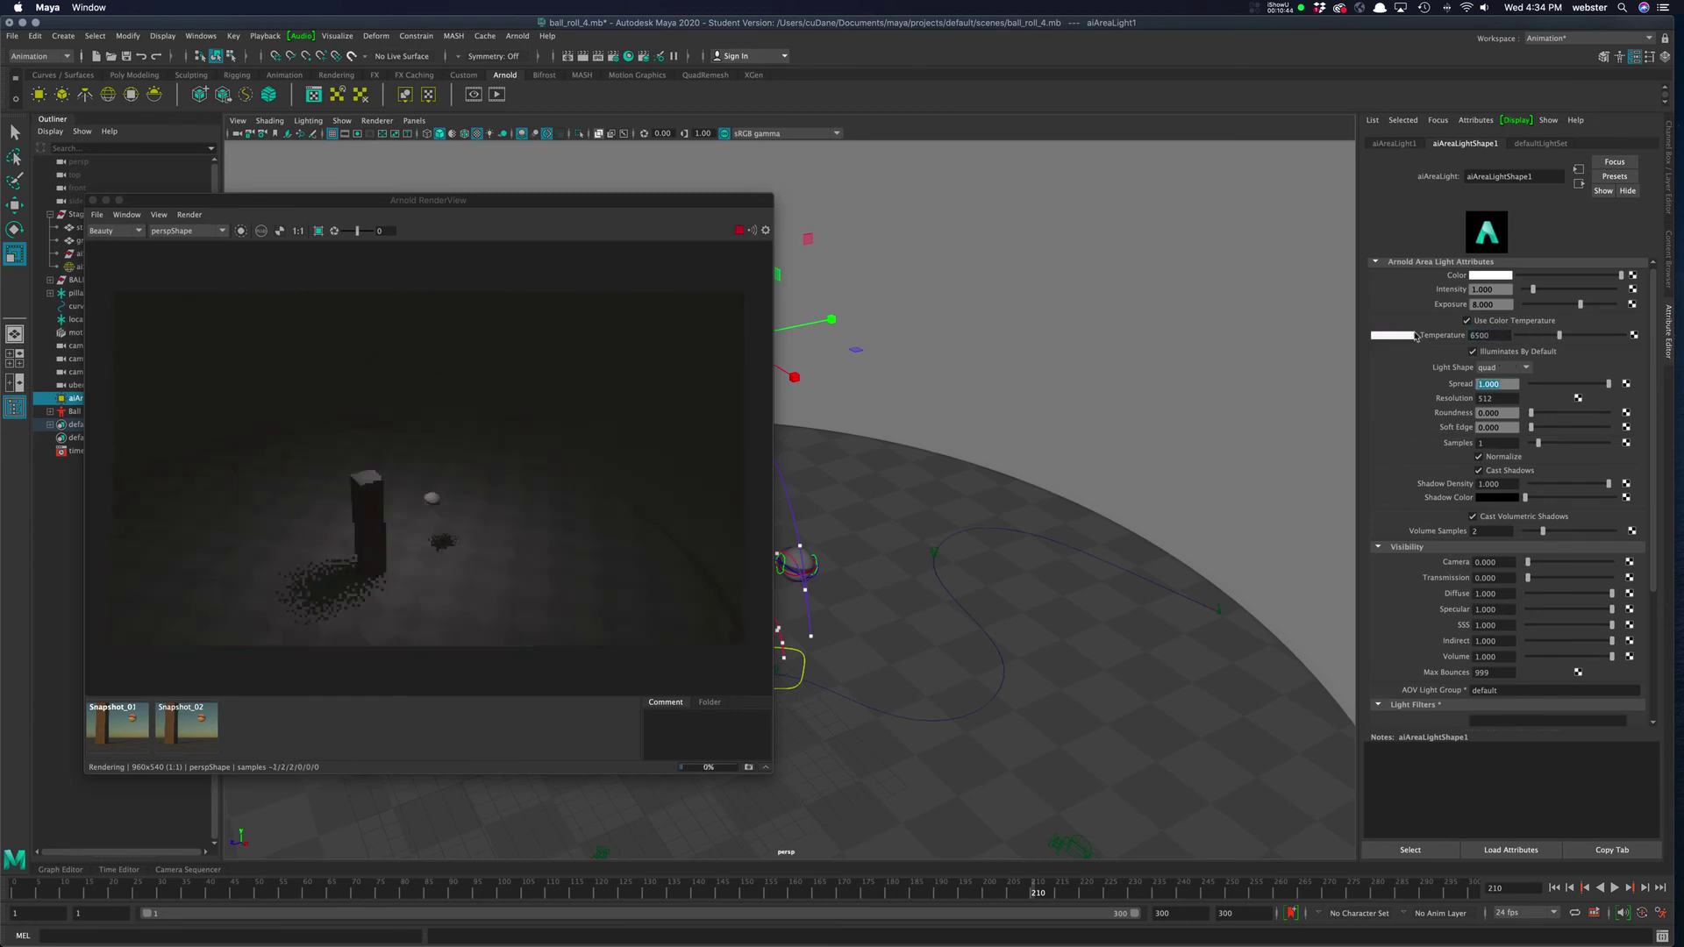
left_click_drag(1504, 336, 1427, 340)
type("8200")
key("Tab")
left_click(1491, 335)
type("4")
key("Return")
Raise the light's temperature and narrow its Spread to 0.224.
left_click_drag(1542, 336, 1550, 339)
left_click_drag(591, 200, 746, 168)
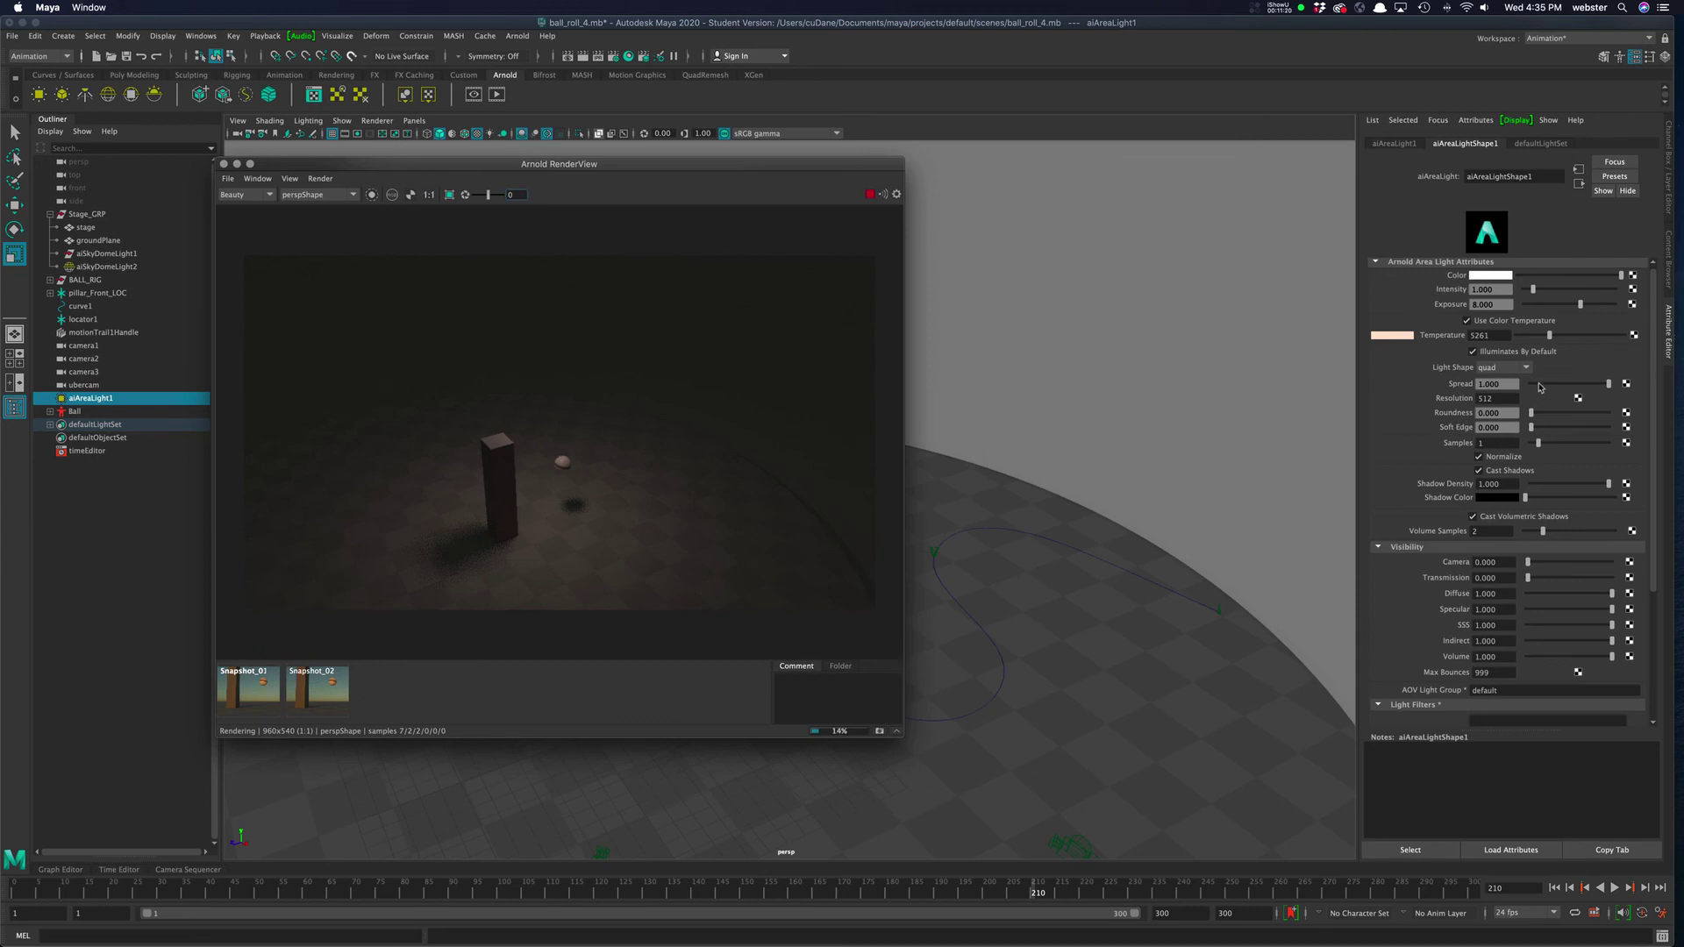
left_click_drag(1608, 383, 1542, 395)
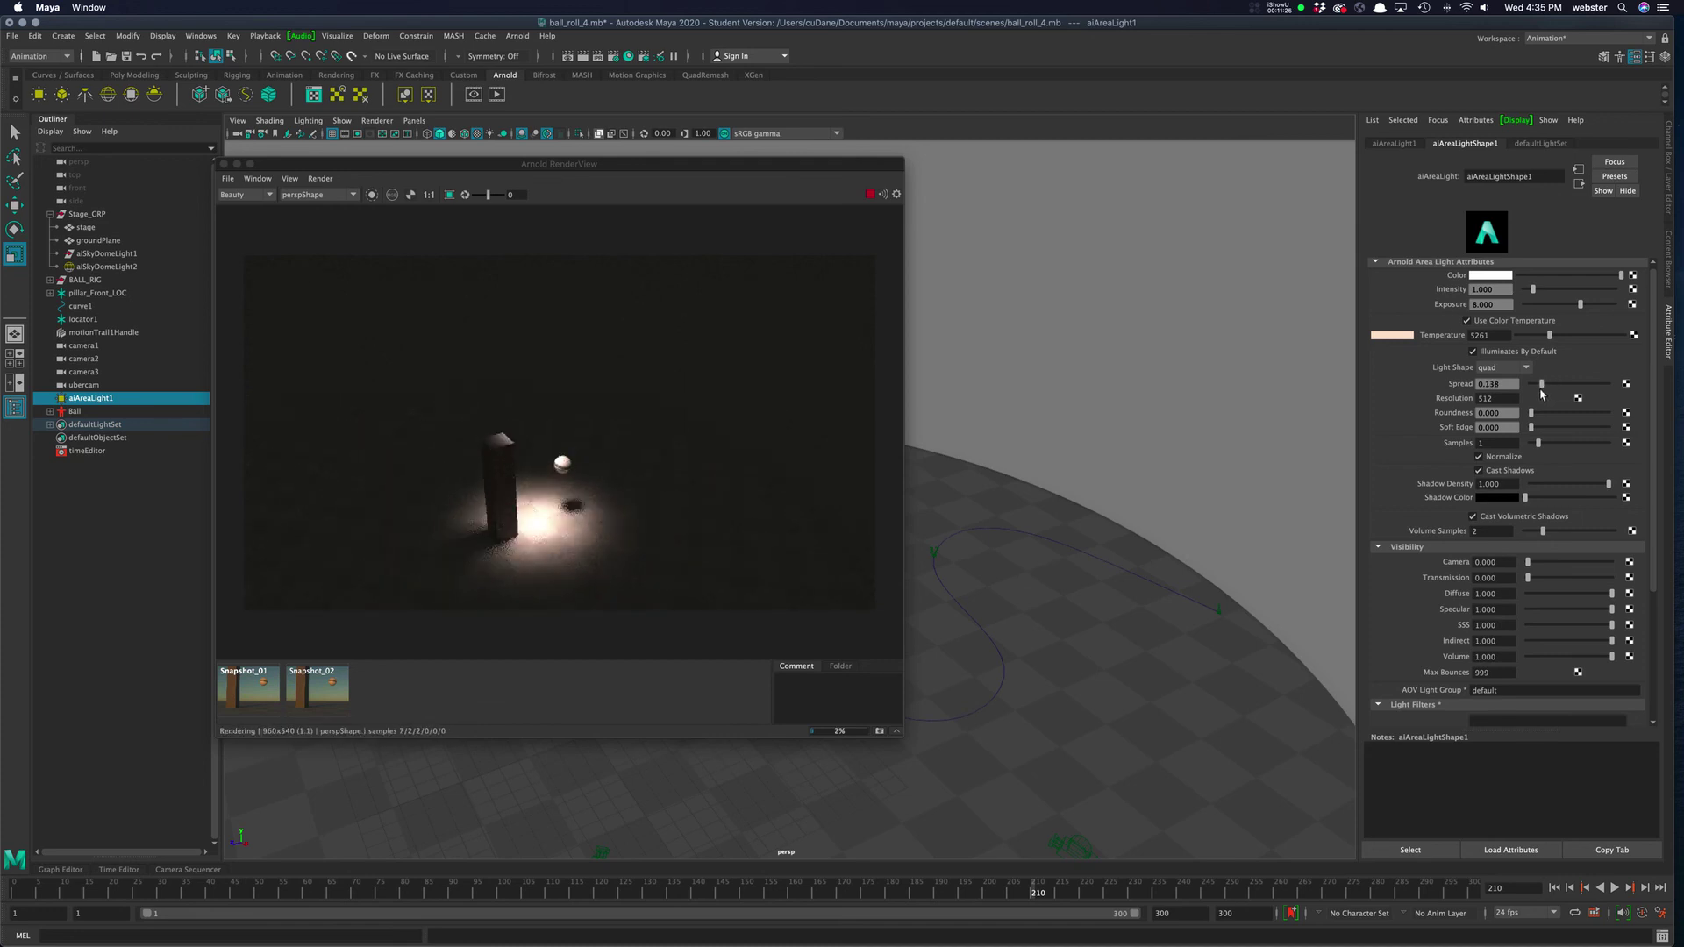
left_click_drag(1542, 379, 1549, 386)
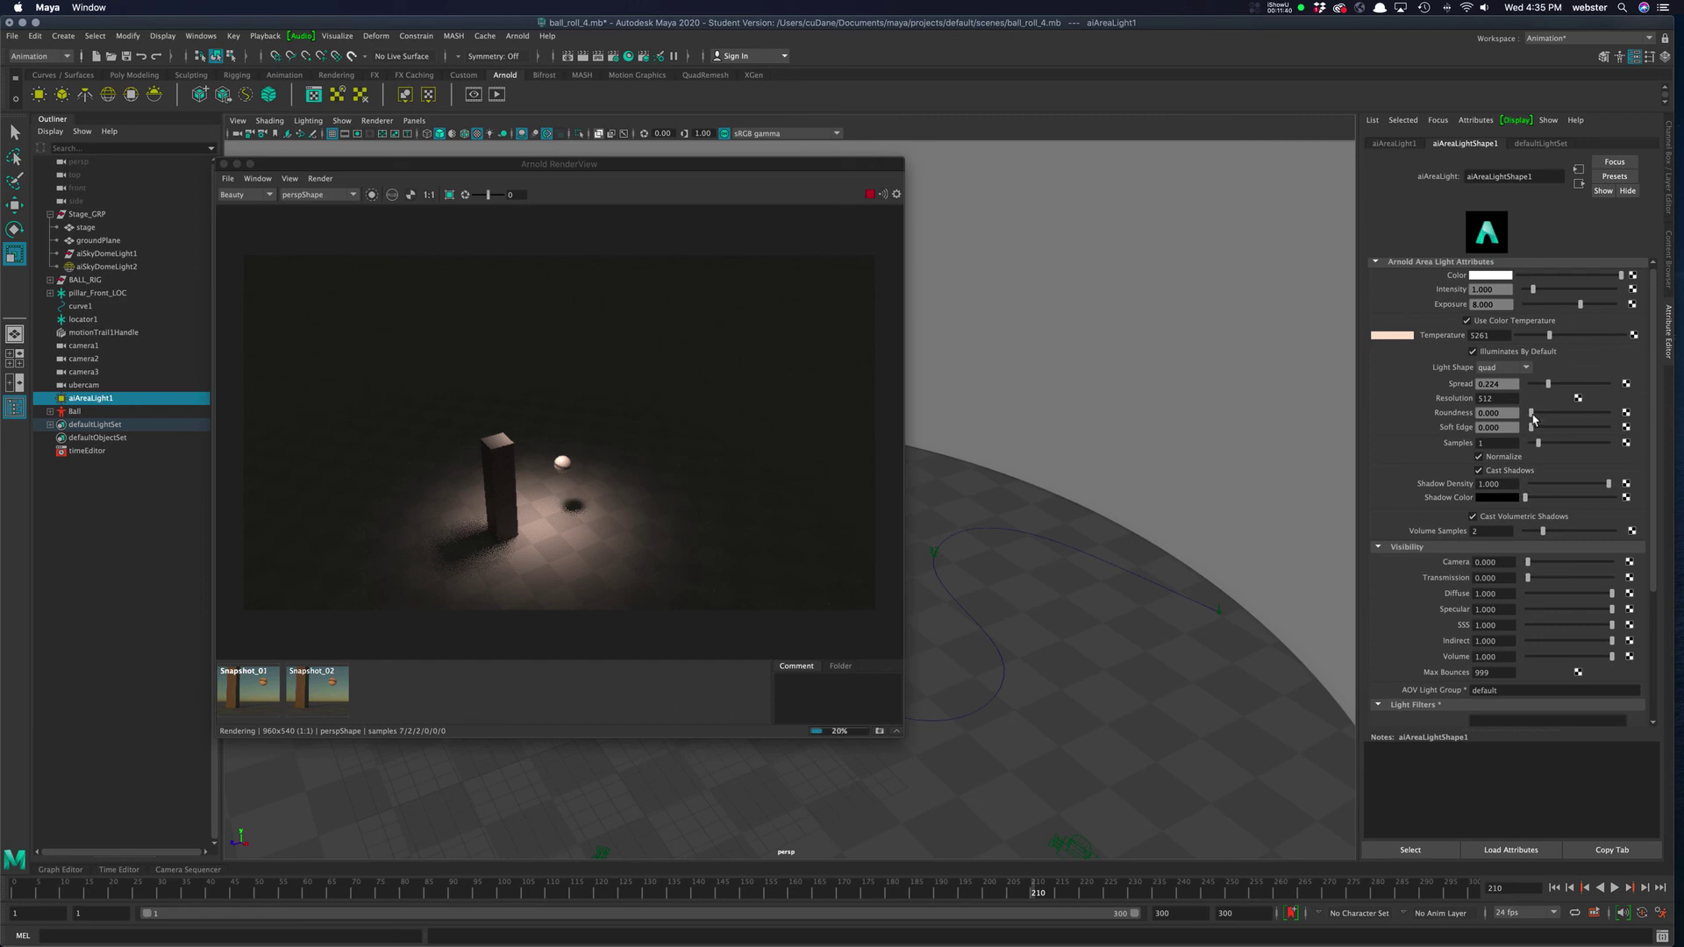
Set the light's Roundness to 1 and reset Soft Edge to 0 after testing it.
left_click_drag(1532, 413, 1477, 418)
left_click_drag(1530, 428, 1603, 428)
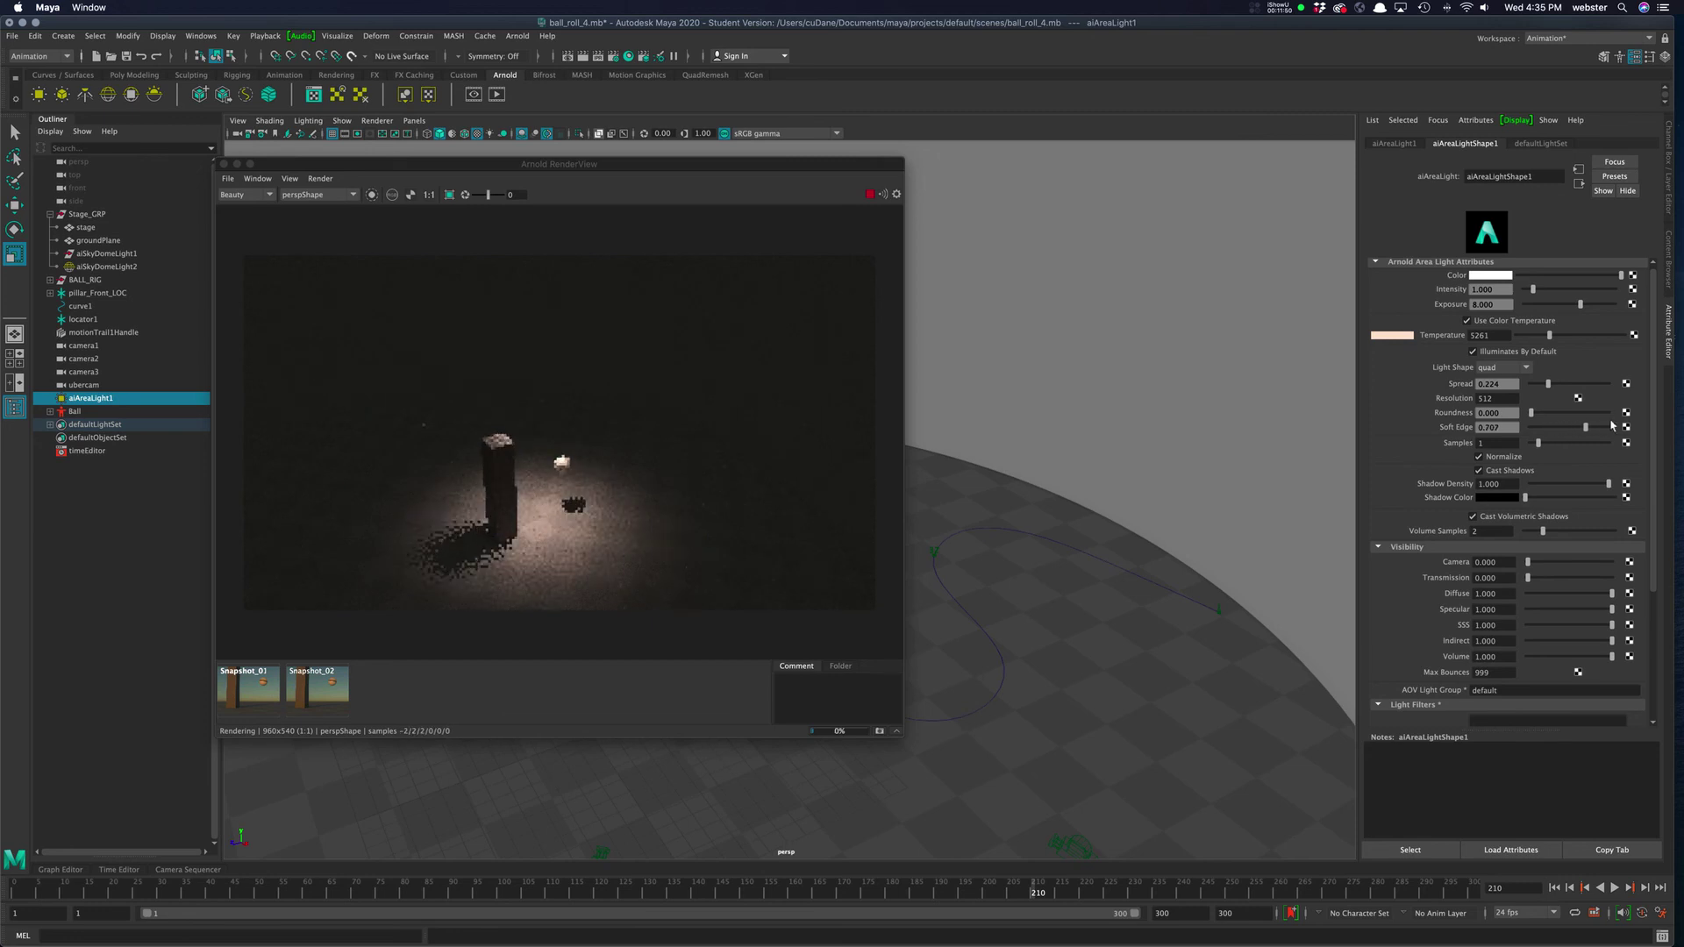
left_click(1532, 427)
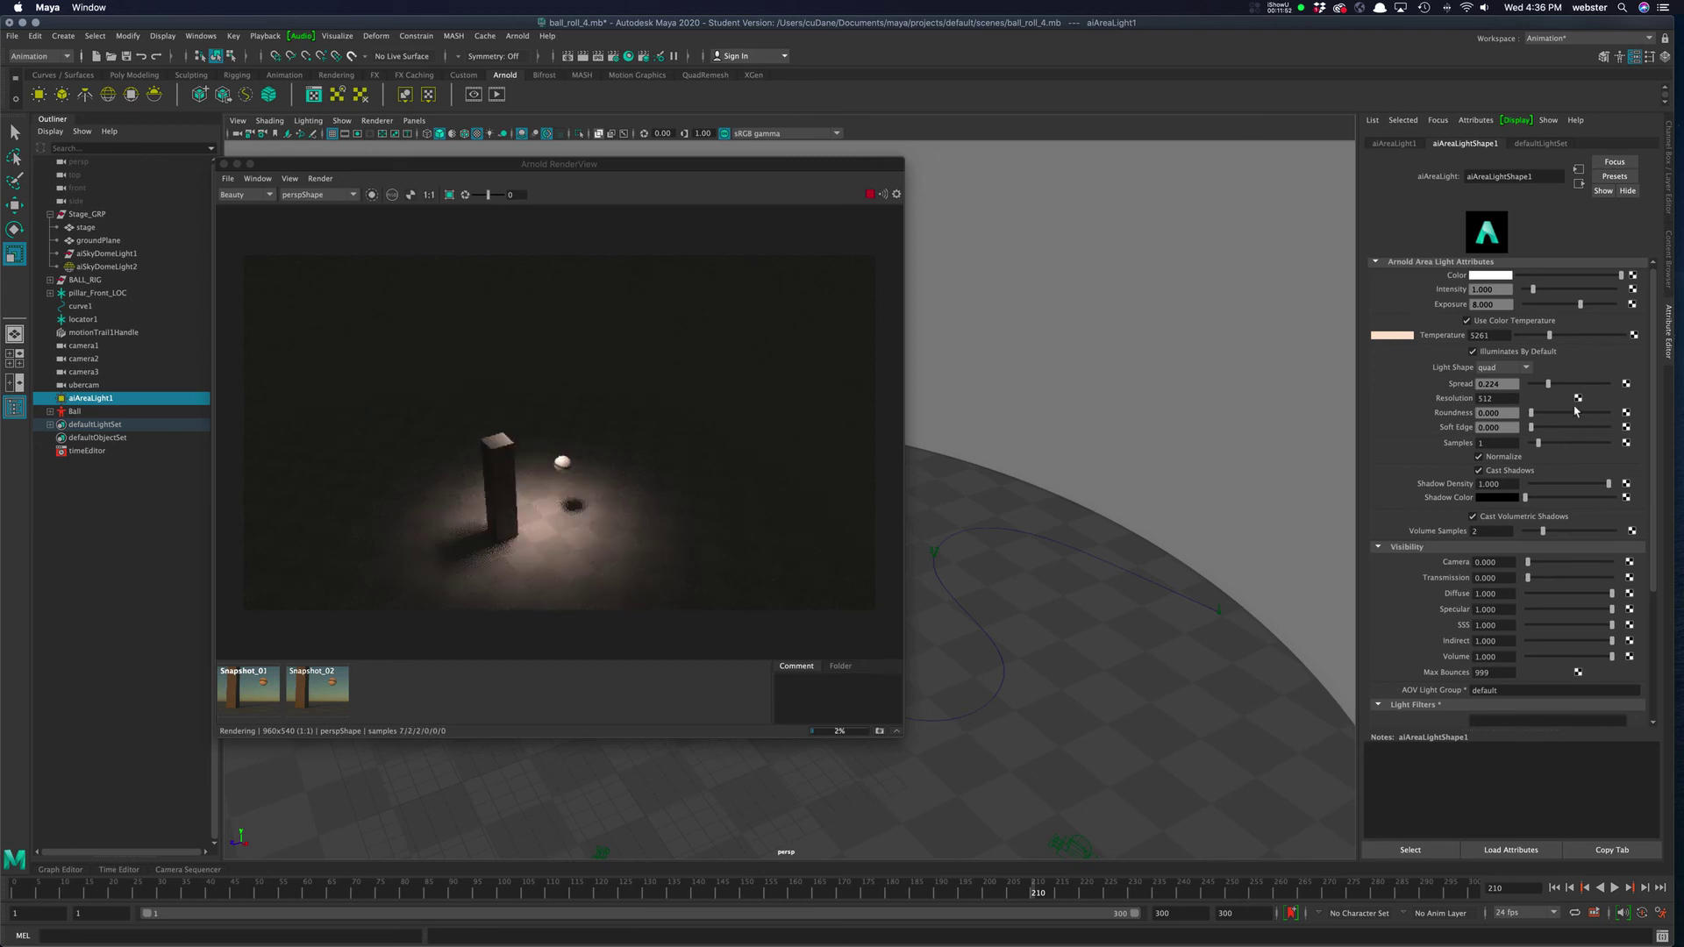
double_click(1493, 443)
Set the area light Samples to 2 and render from ubercamShape.
type("2")
key("Return")
left_click(307, 195)
left_click(304, 240)
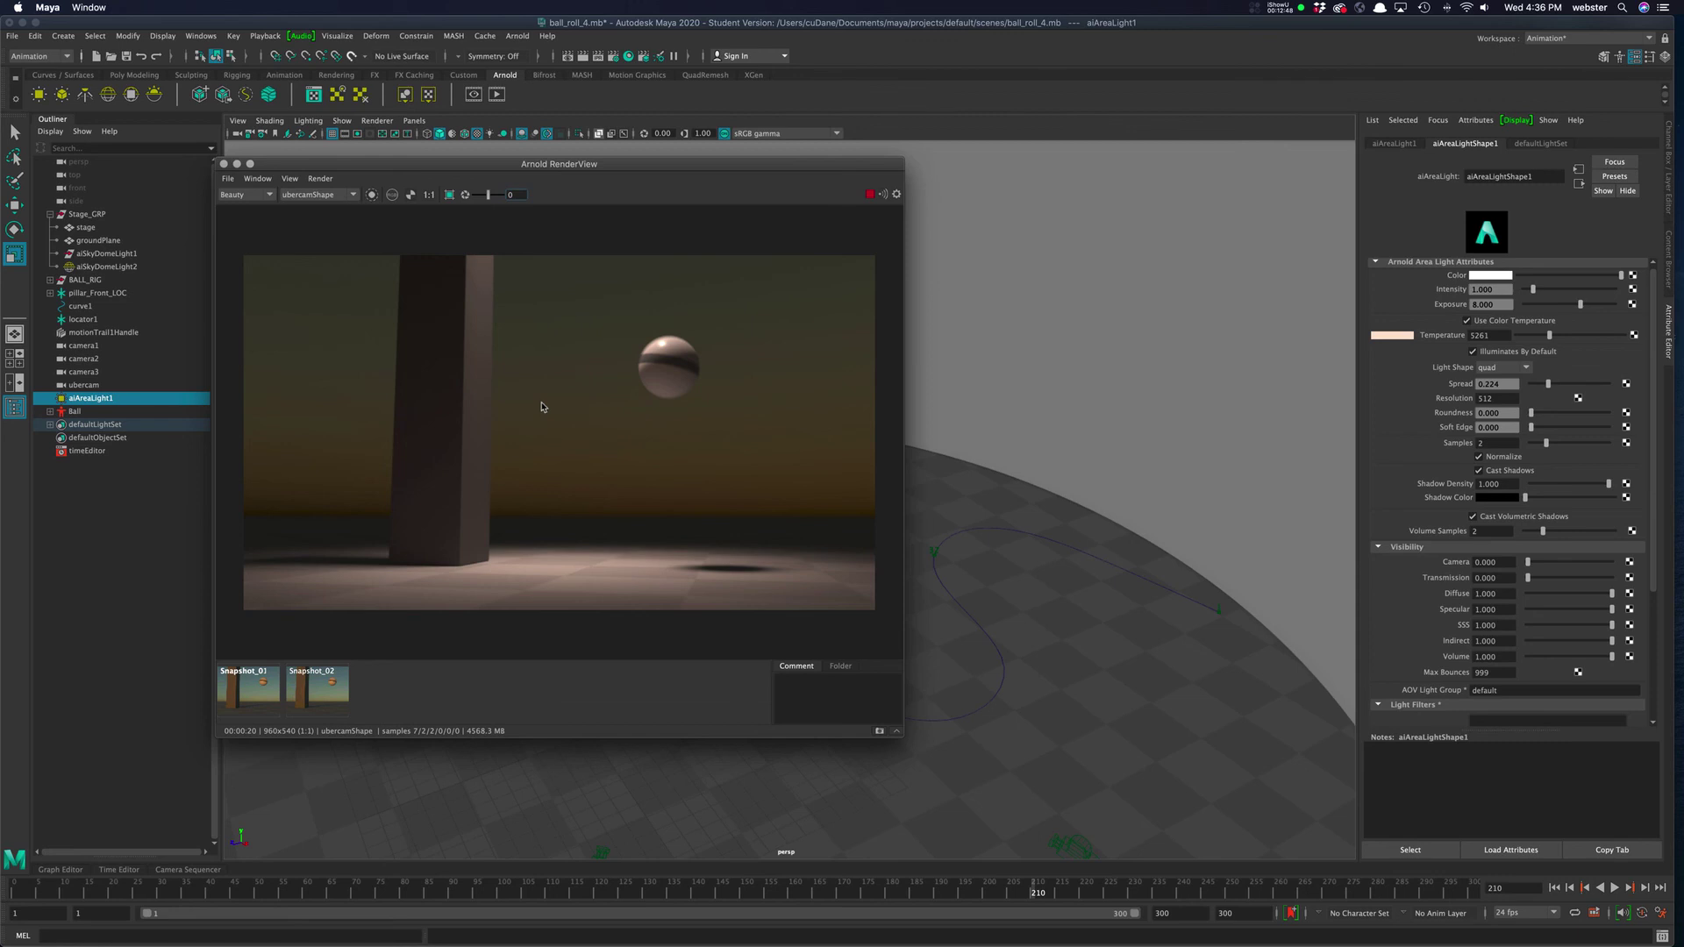
Move the RenderView aside and reshape the area light's quad above the ball.
left_click_drag(583, 169, 833, 570)
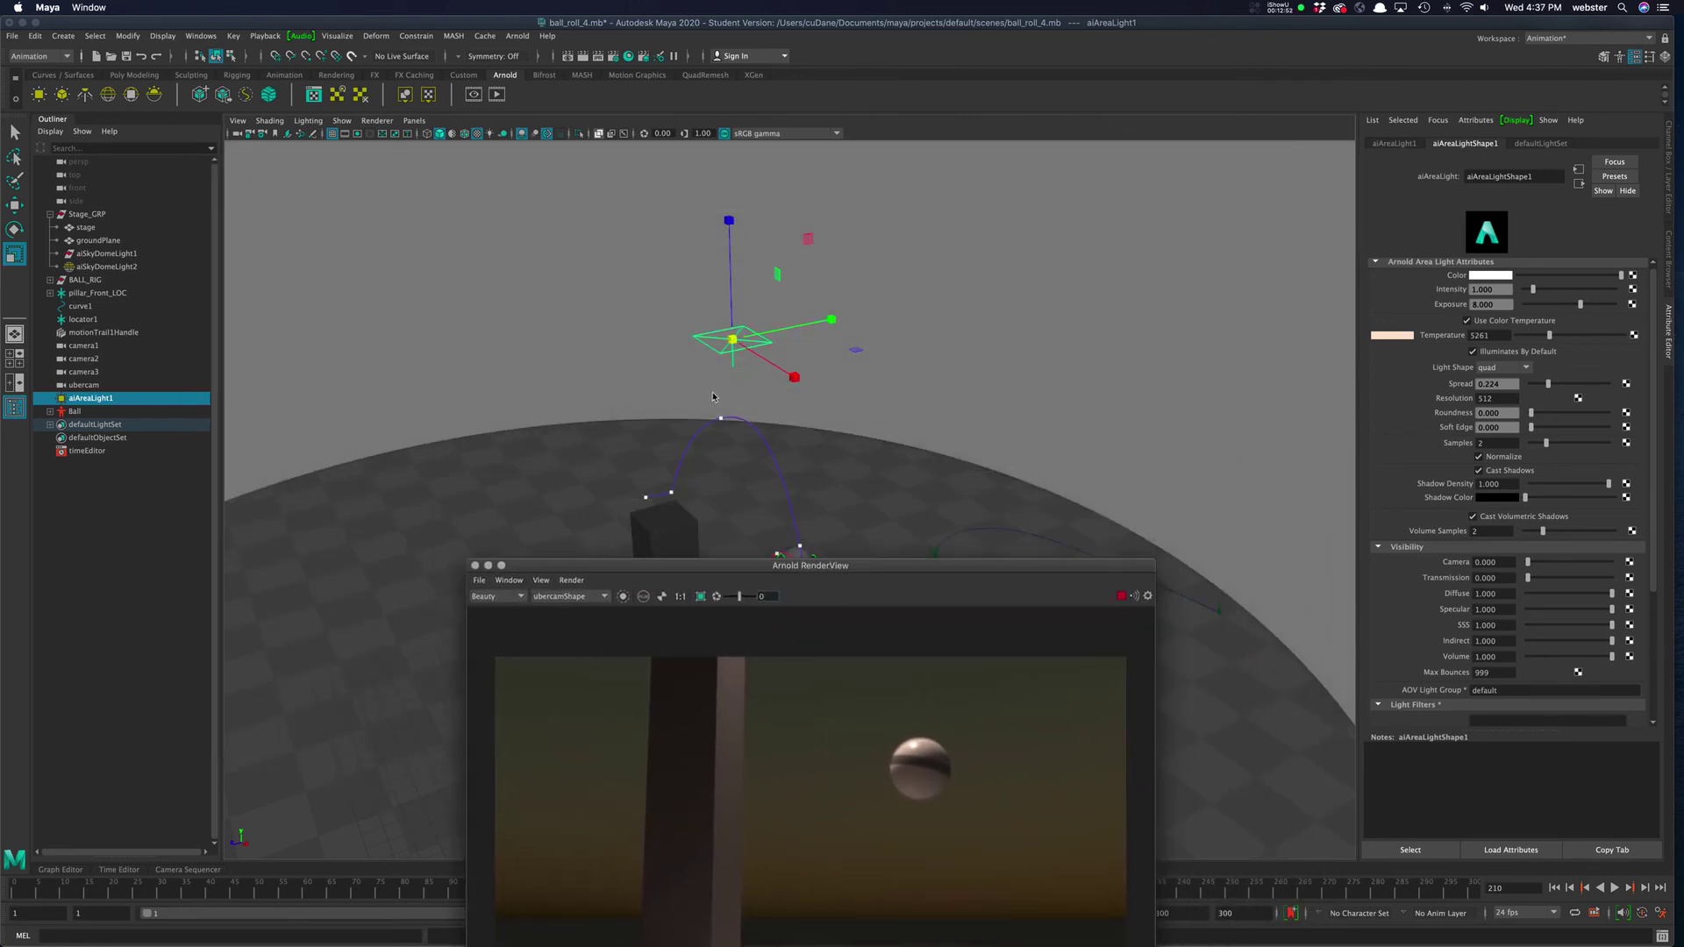
left_click_drag(758, 569, 1007, 495)
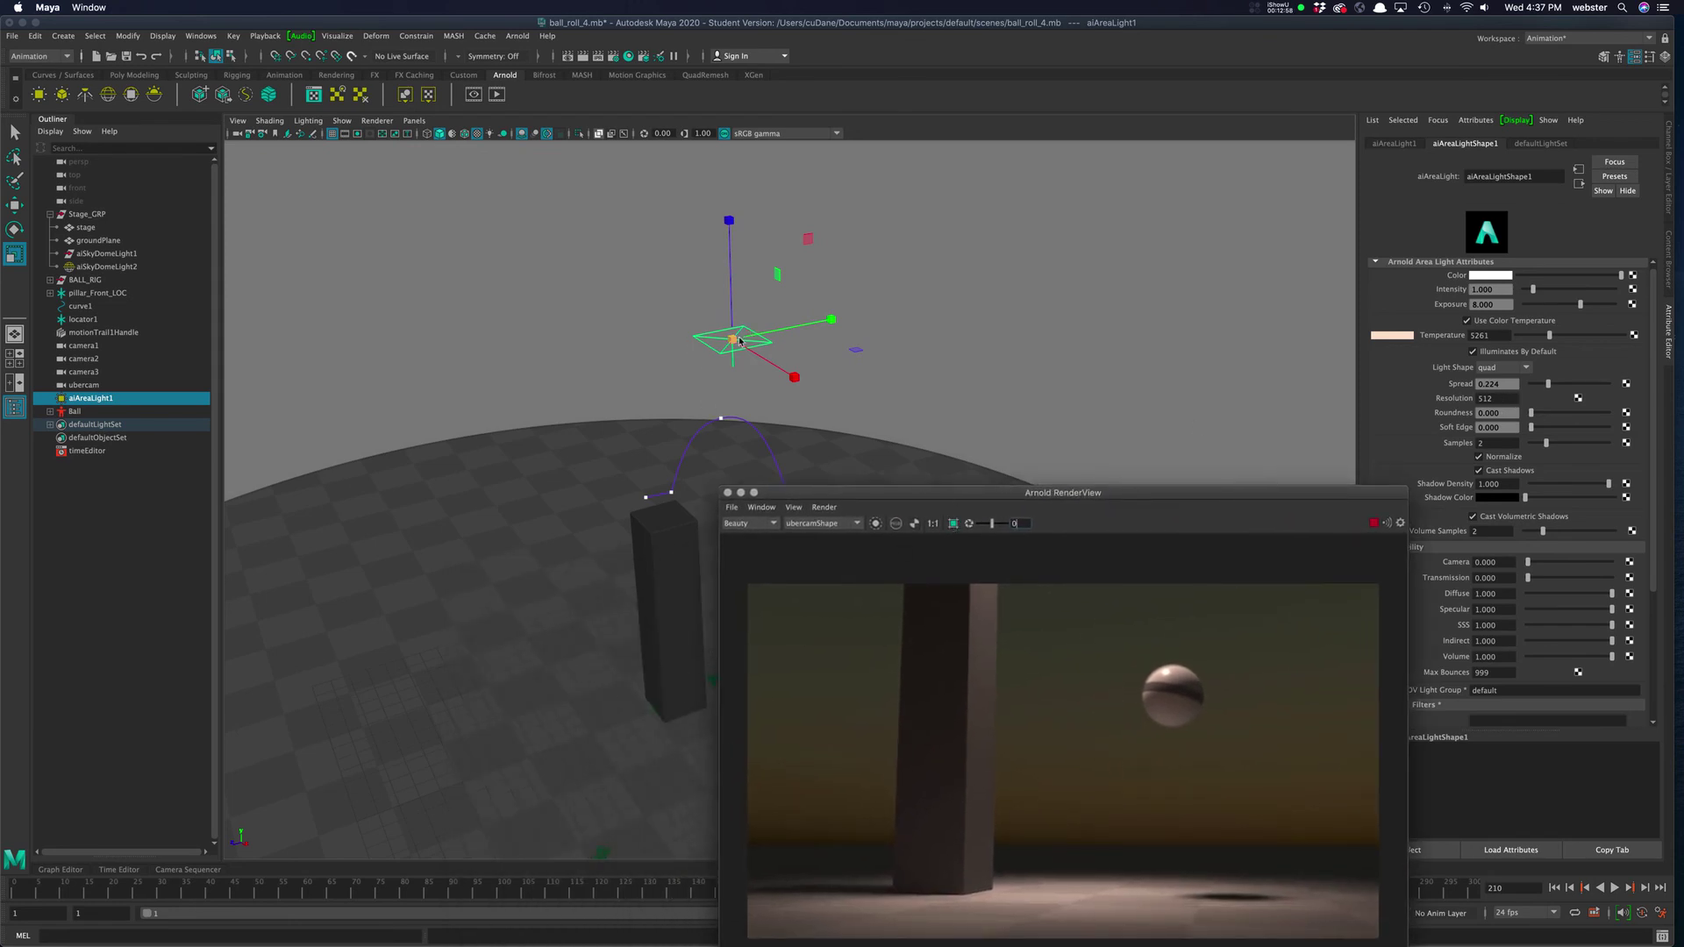
left_click_drag(739, 341, 755, 384)
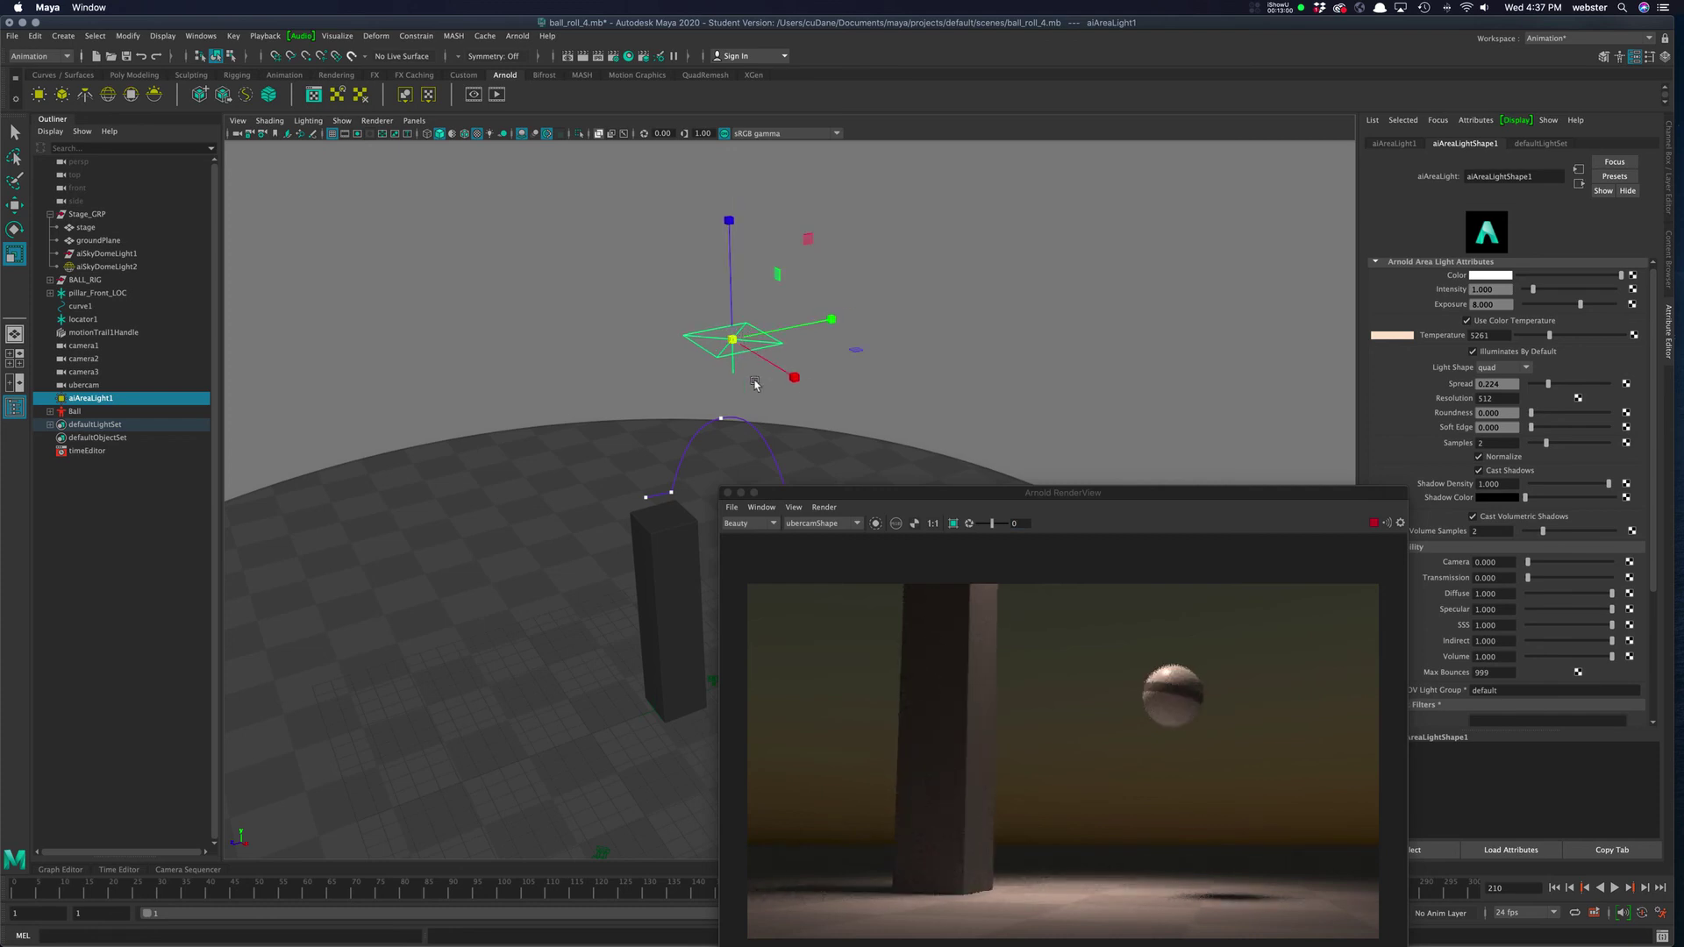